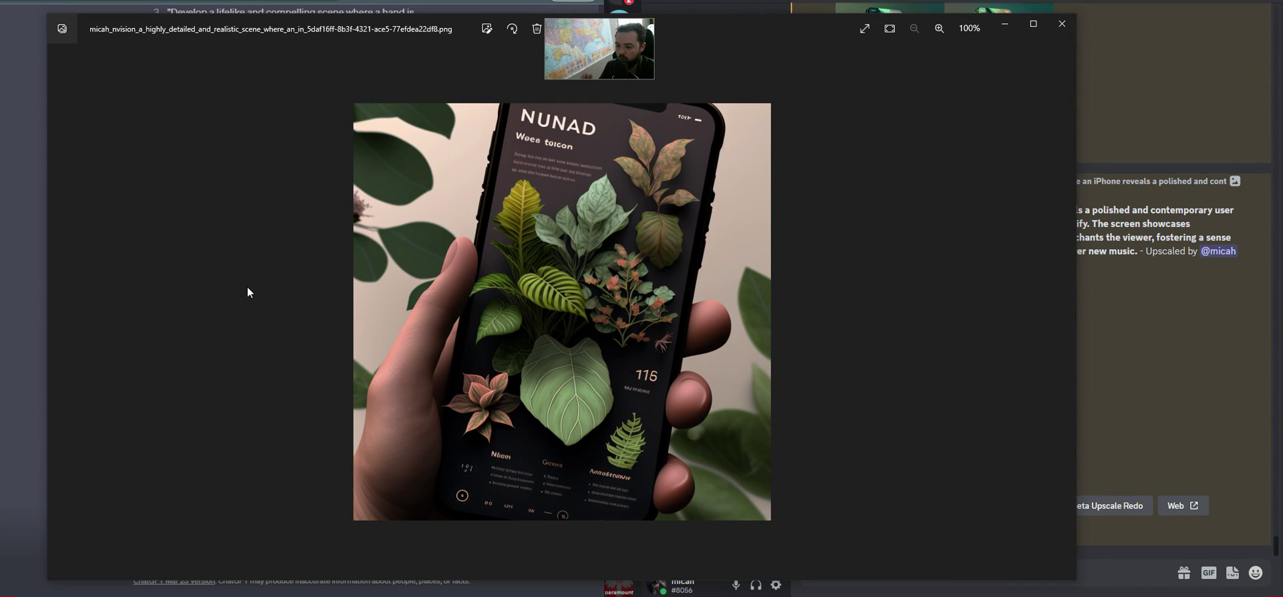
Look through the generated iPhone app mockup images in the photo viewer and minimize it
key("Right")
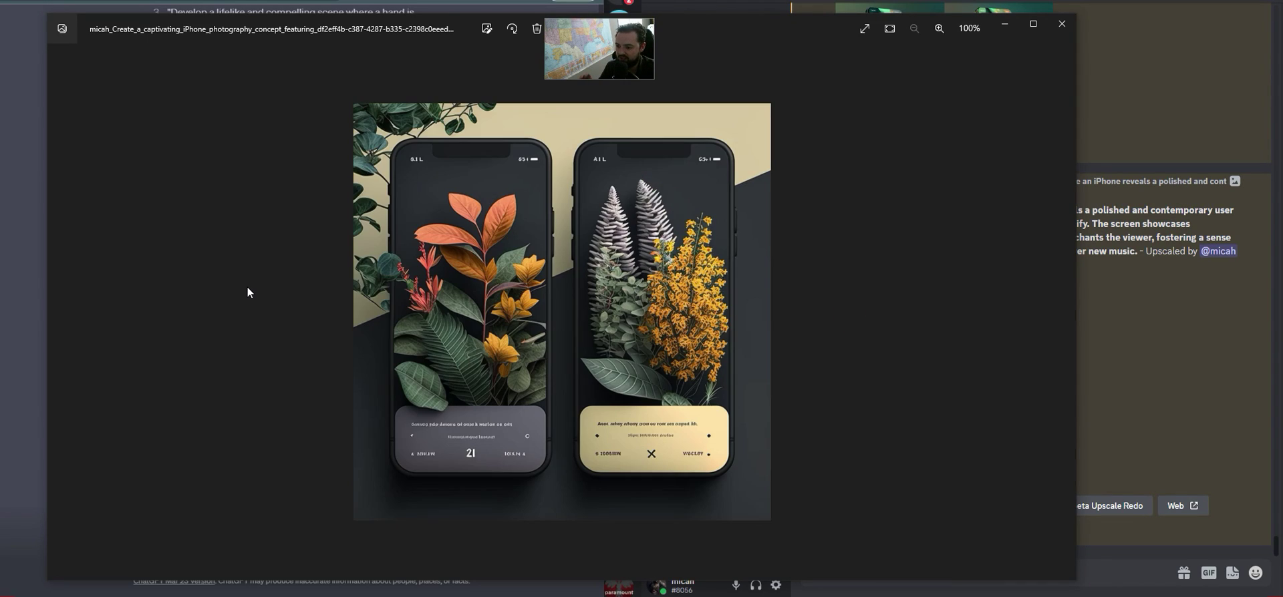
key("Right")
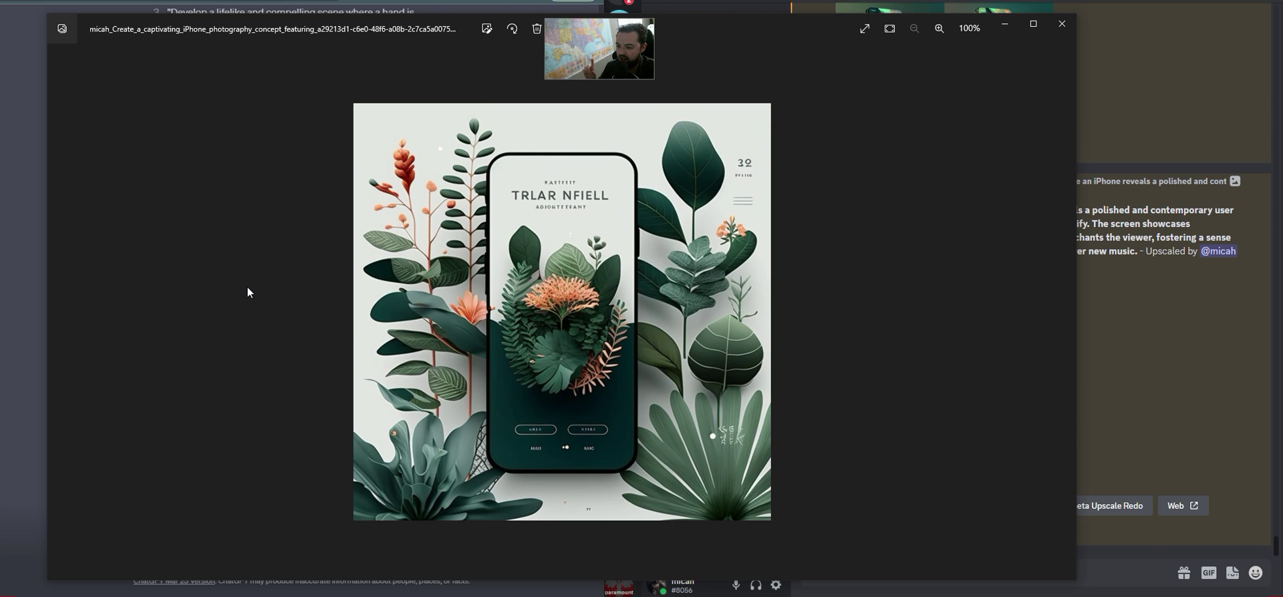
key("Right")
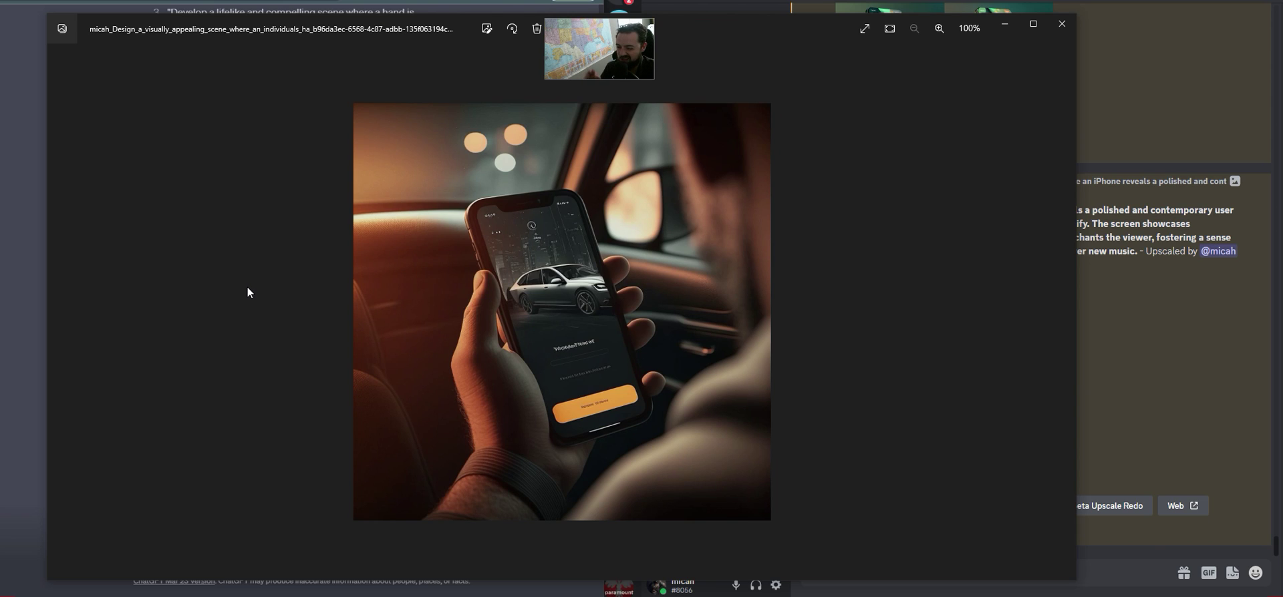
key("Right")
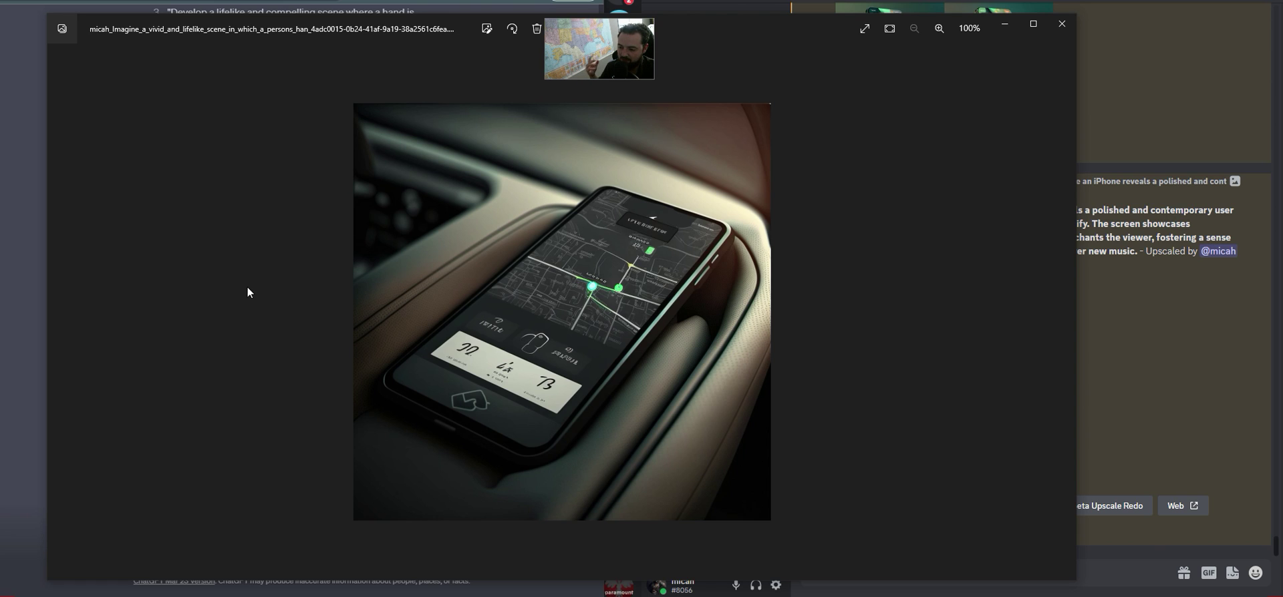
key("Right")
key("Right")
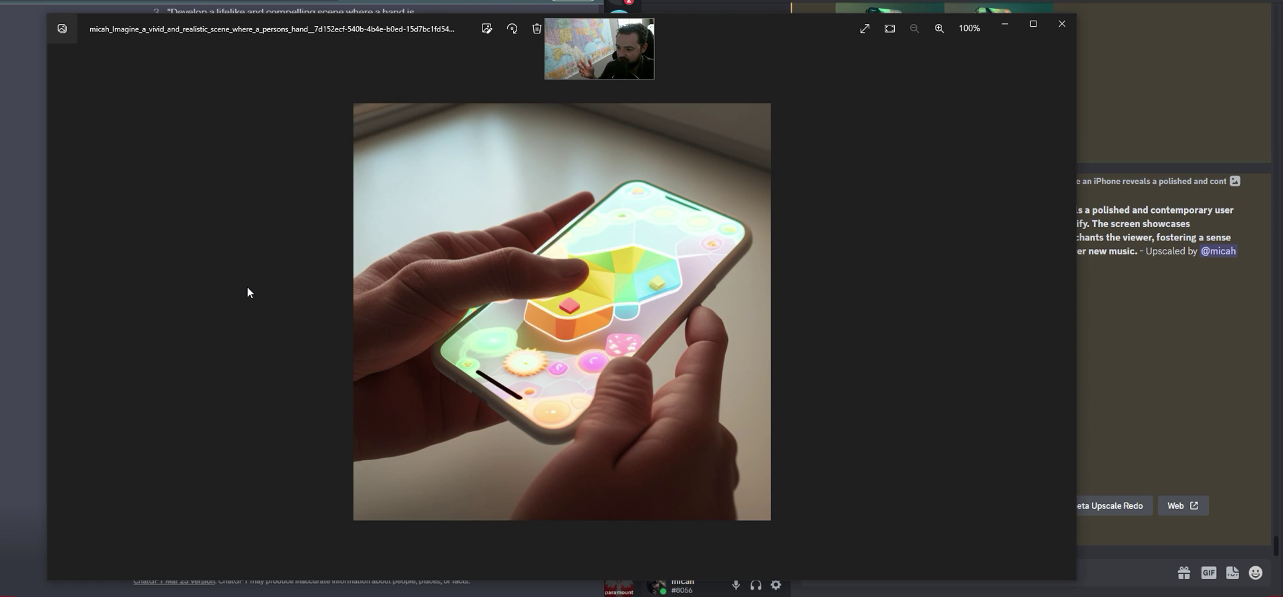
key("Right")
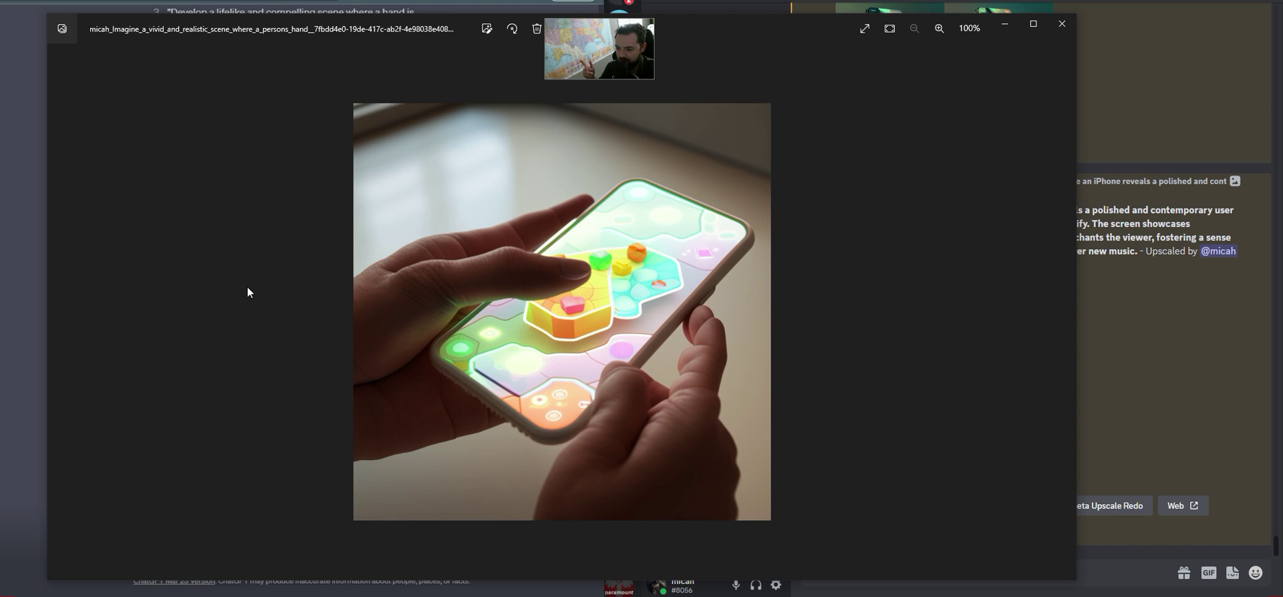
key("Right")
key("Right")
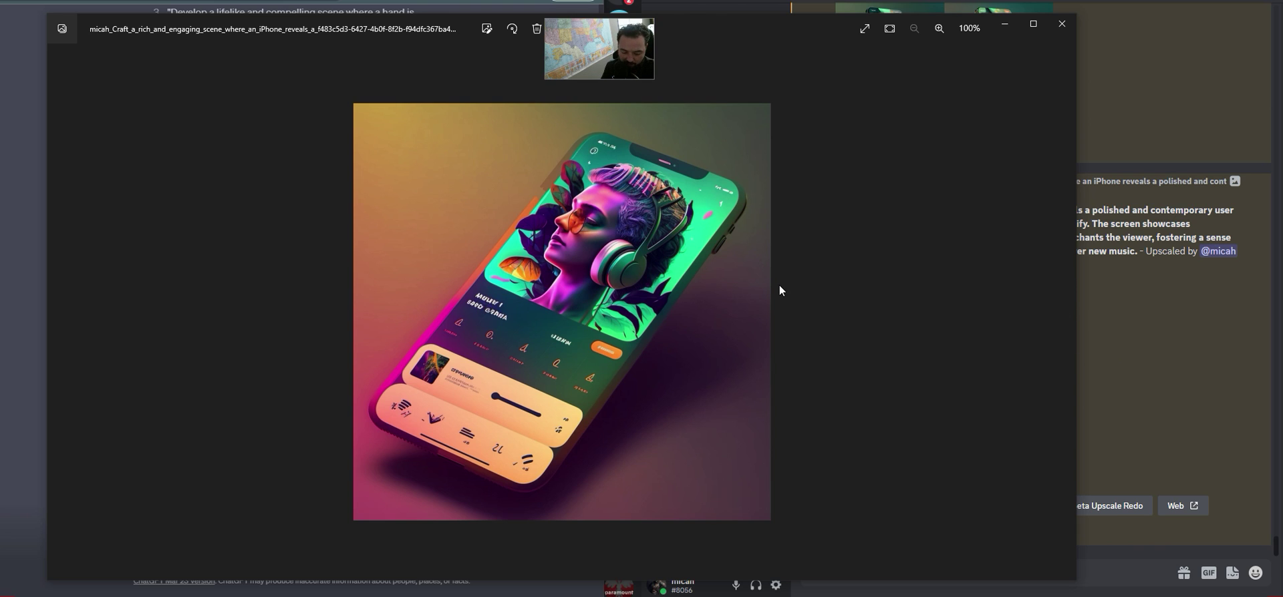
left_click(1006, 24)
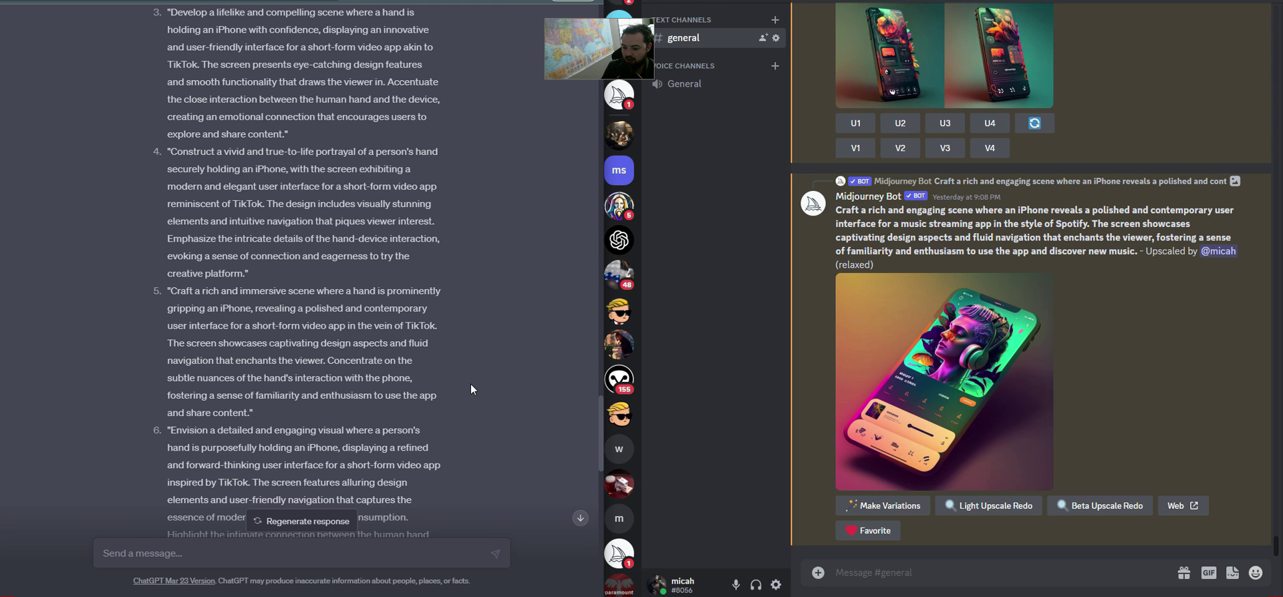
View the upscaled music streaming app image and the four-image grid above it enlarged in the Midjourney chat
scroll(426, 345, "up", 2)
scroll(200, 224, "up", 4)
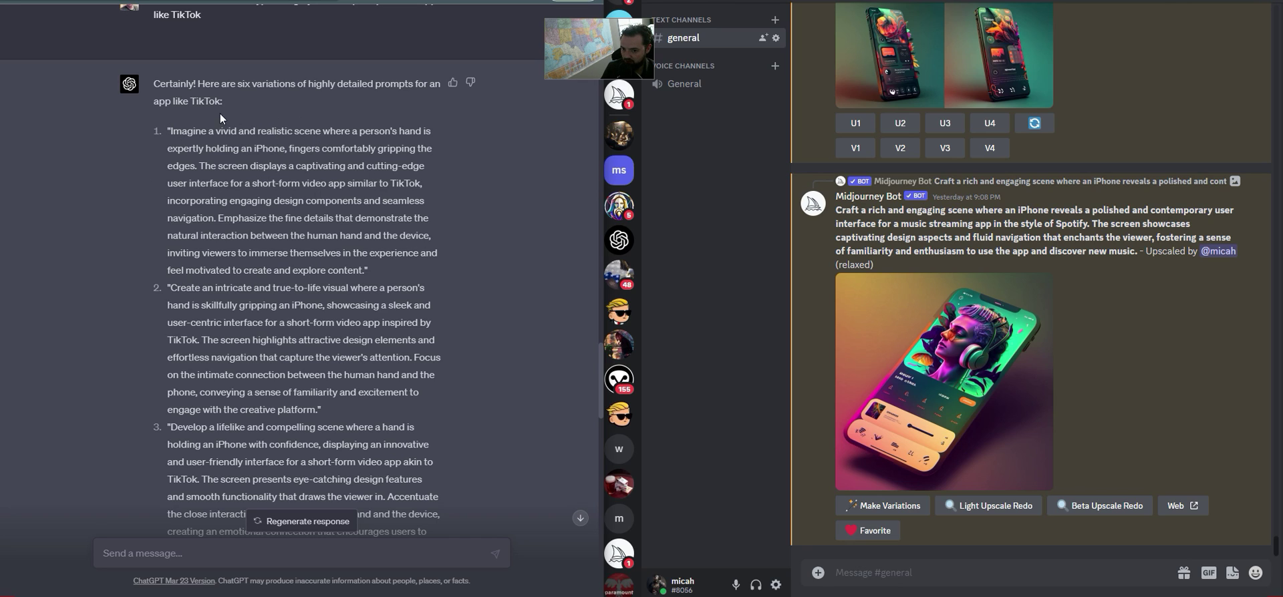
left_click(986, 346)
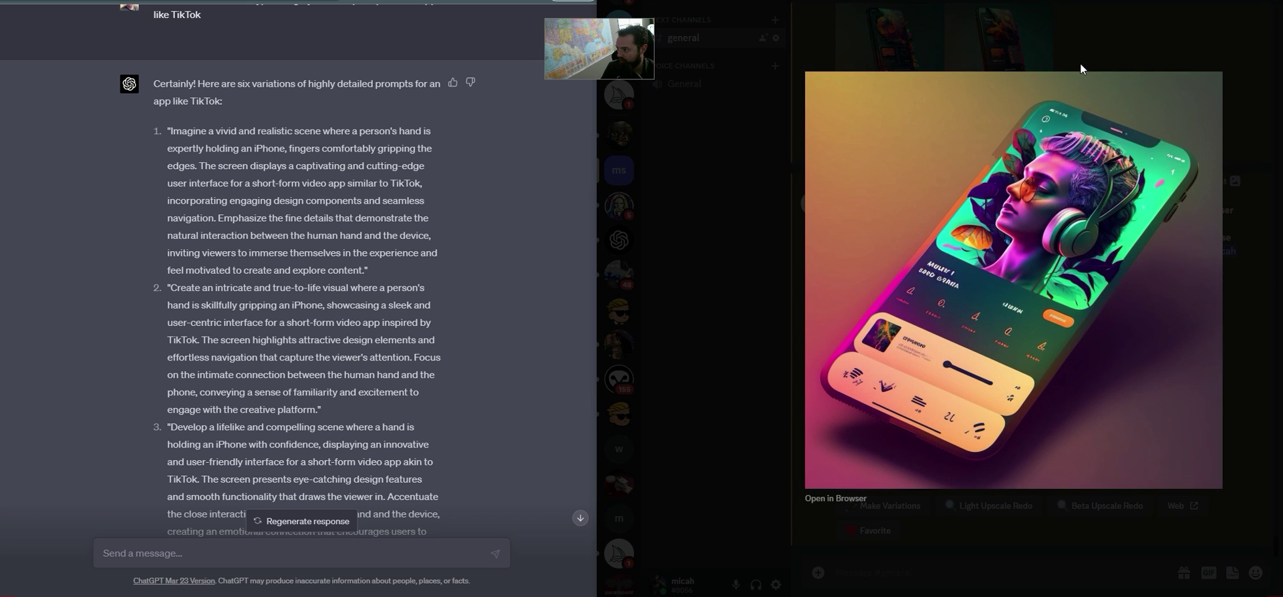
left_click(1083, 69)
left_click(1086, 67)
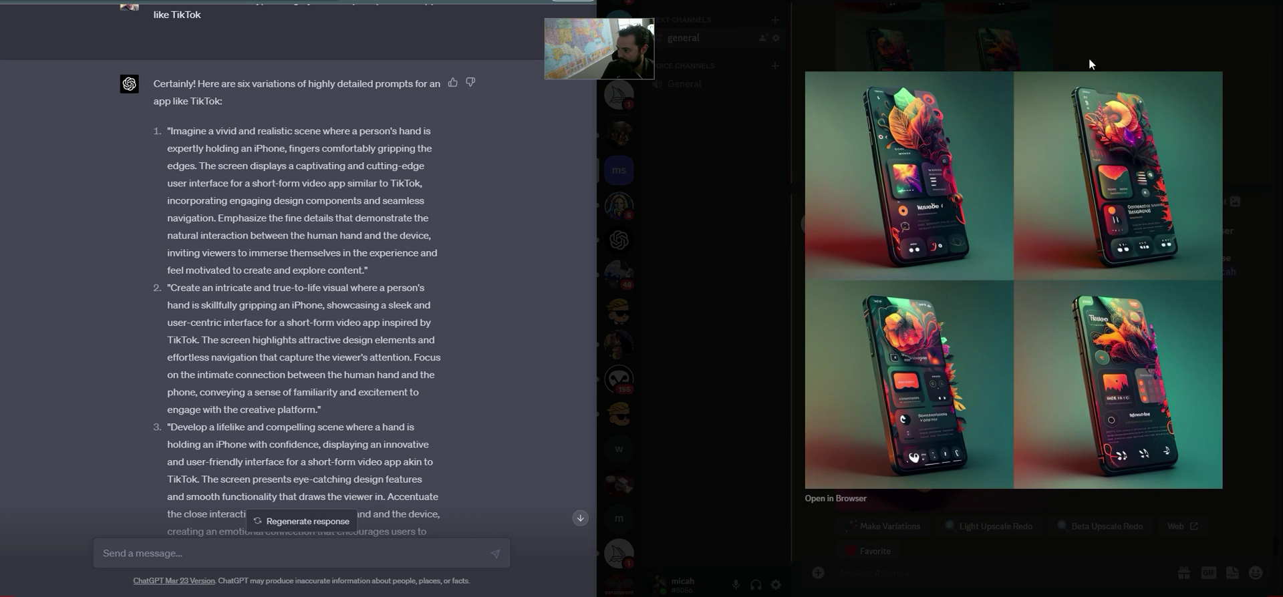
left_click(1101, 59)
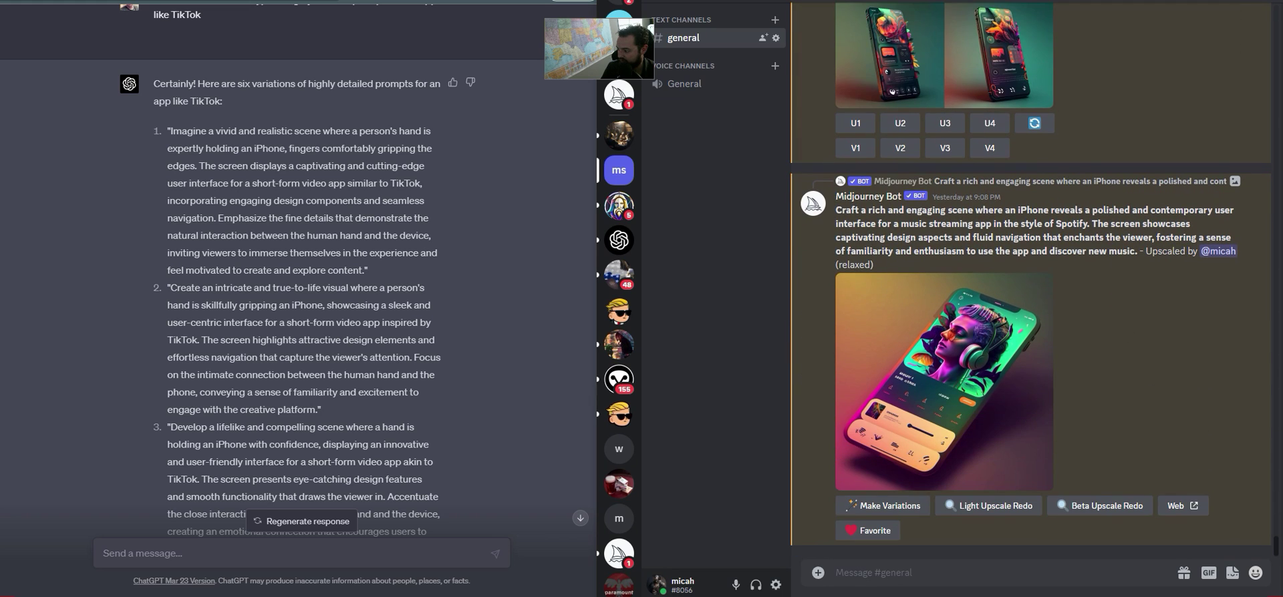
Examine the original plant identification app prompt at the start of the ChatGPT conversation
middle_click(495, 269)
scroll(500, 246, "up", 6)
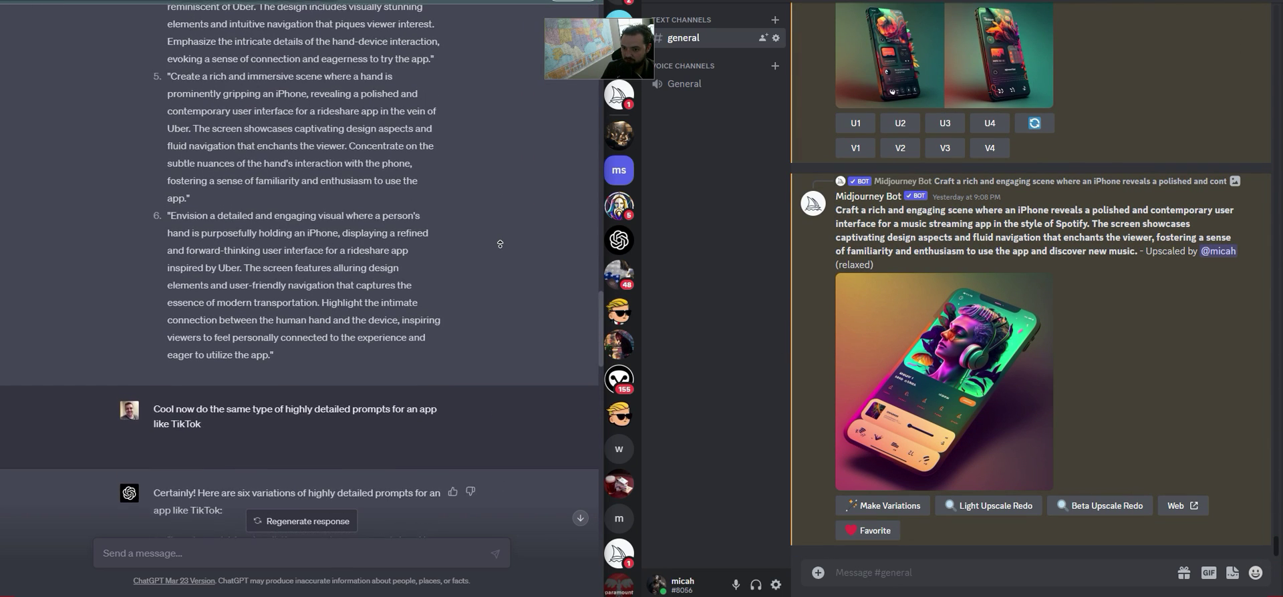
scroll(499, 257, "up", 8)
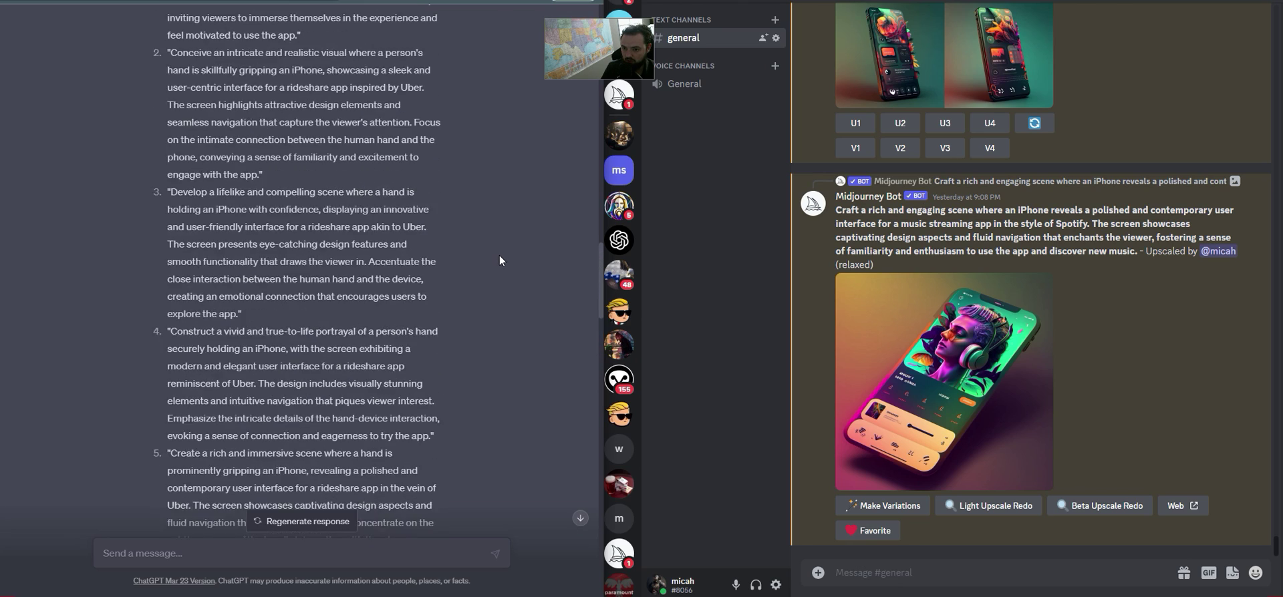
scroll(512, 162, "up", 15)
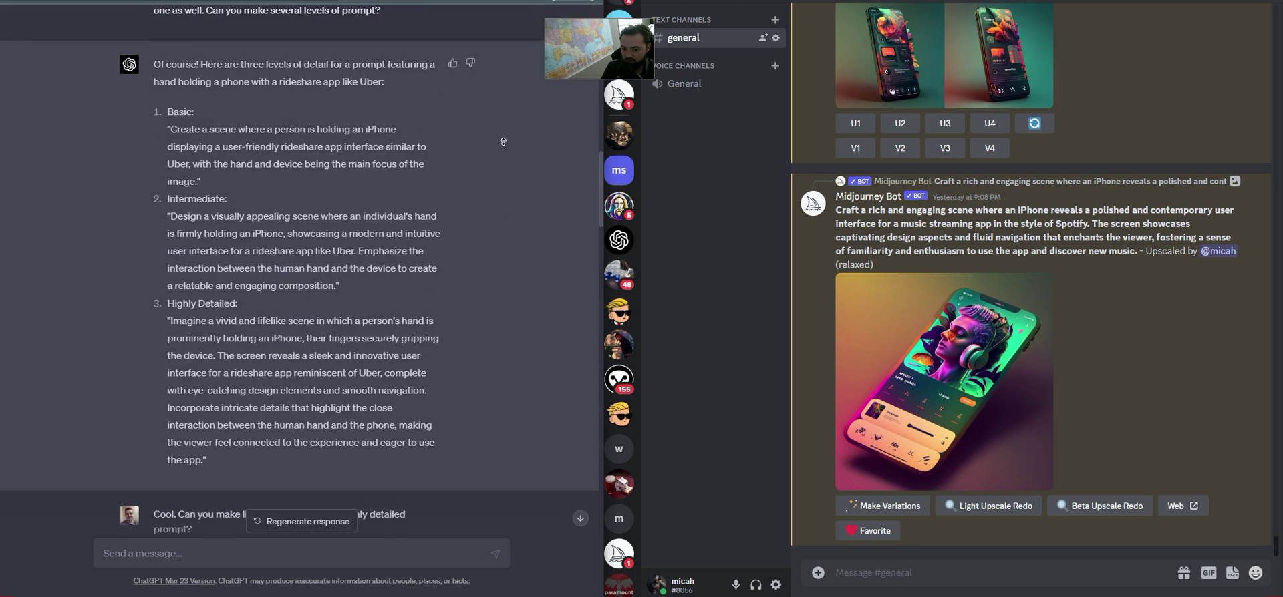
scroll(487, 146, "up", 7)
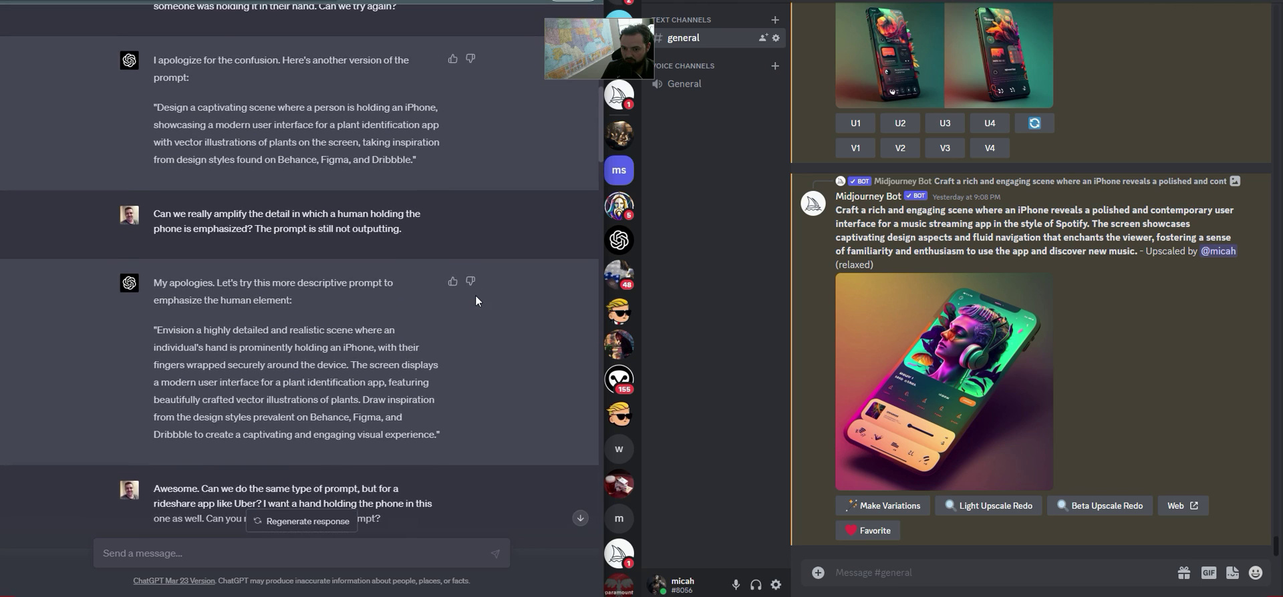
scroll(485, 183, "up", 6)
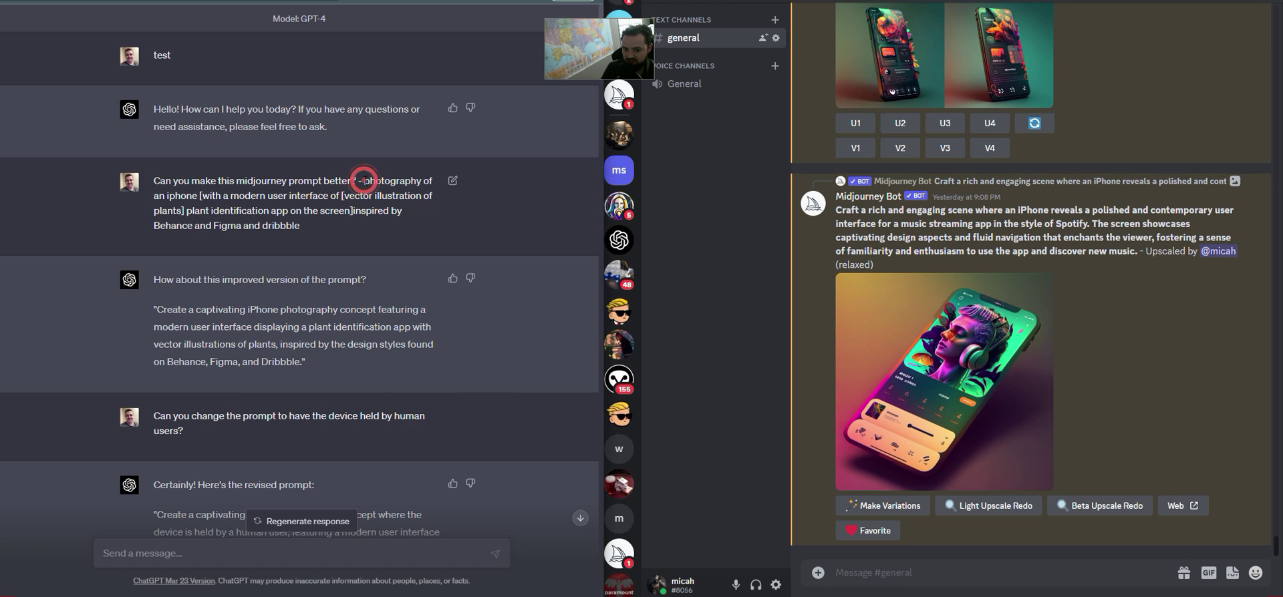
left_click_drag(365, 181, 353, 211)
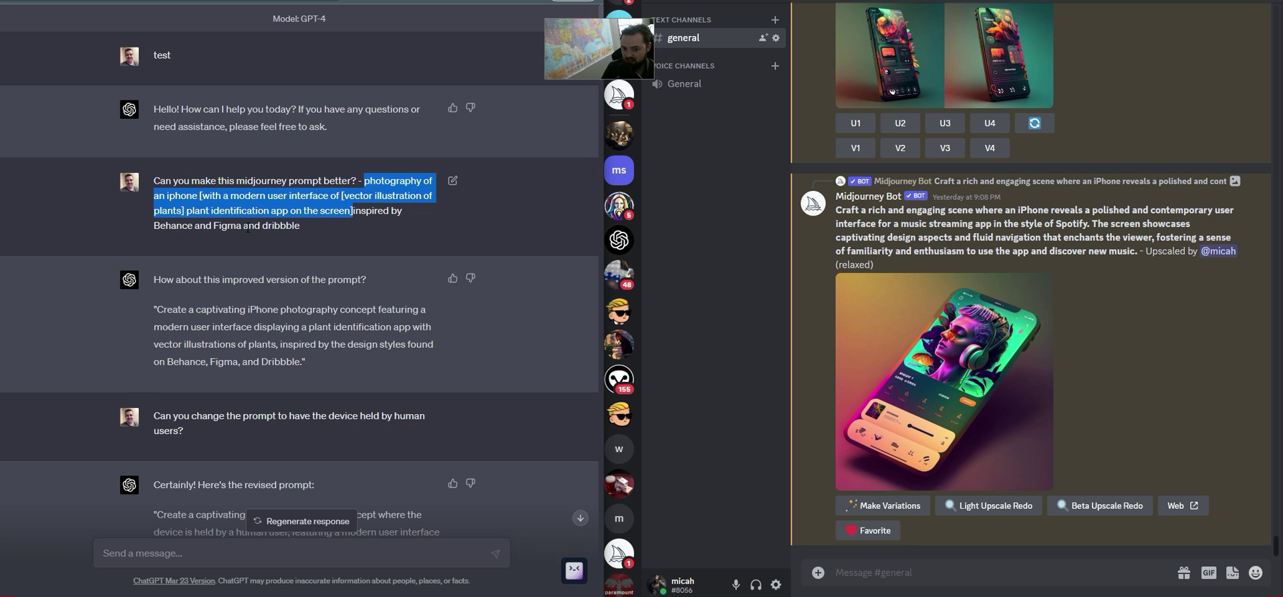
left_click(280, 215)
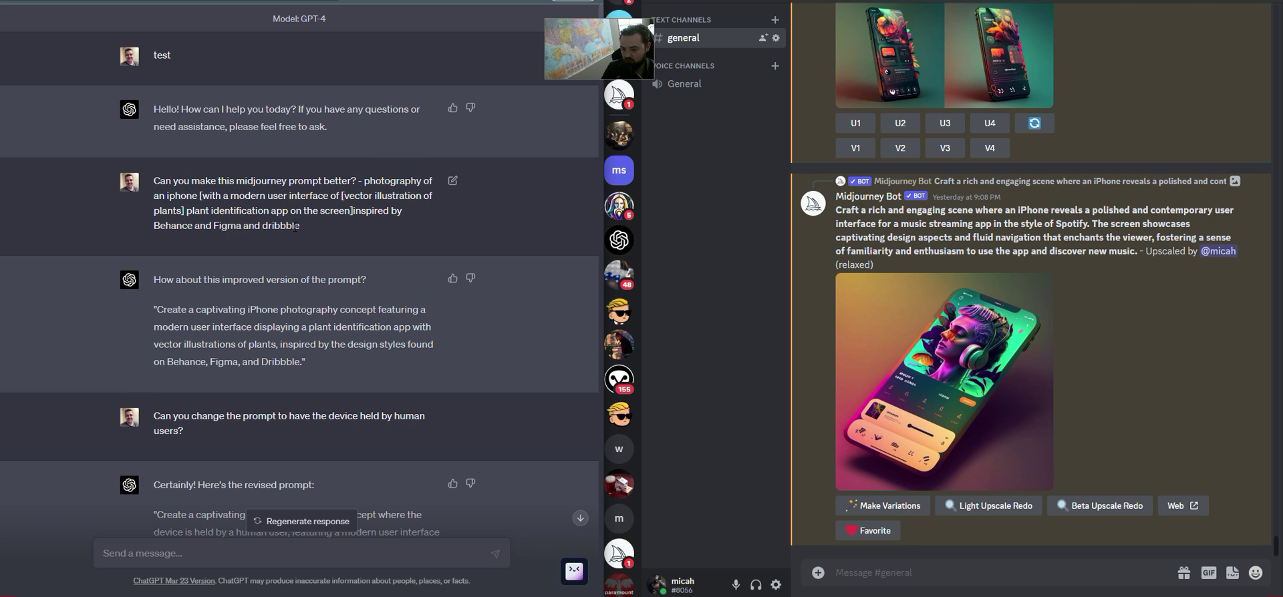
left_click_drag(298, 226, 364, 182)
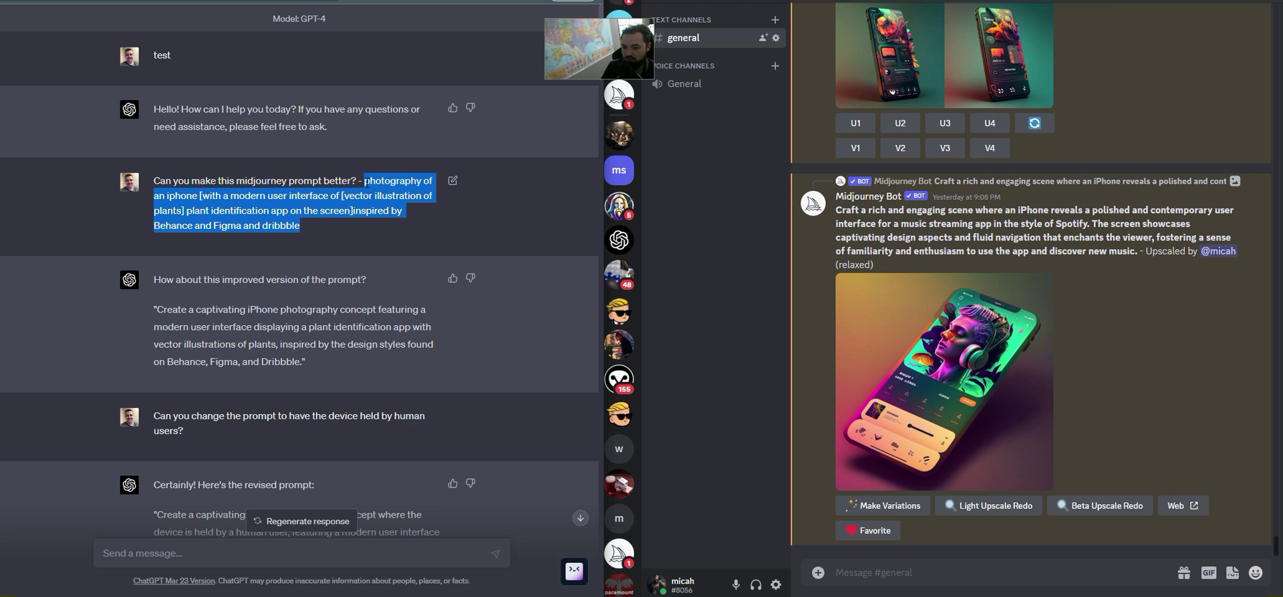
left_click(327, 179)
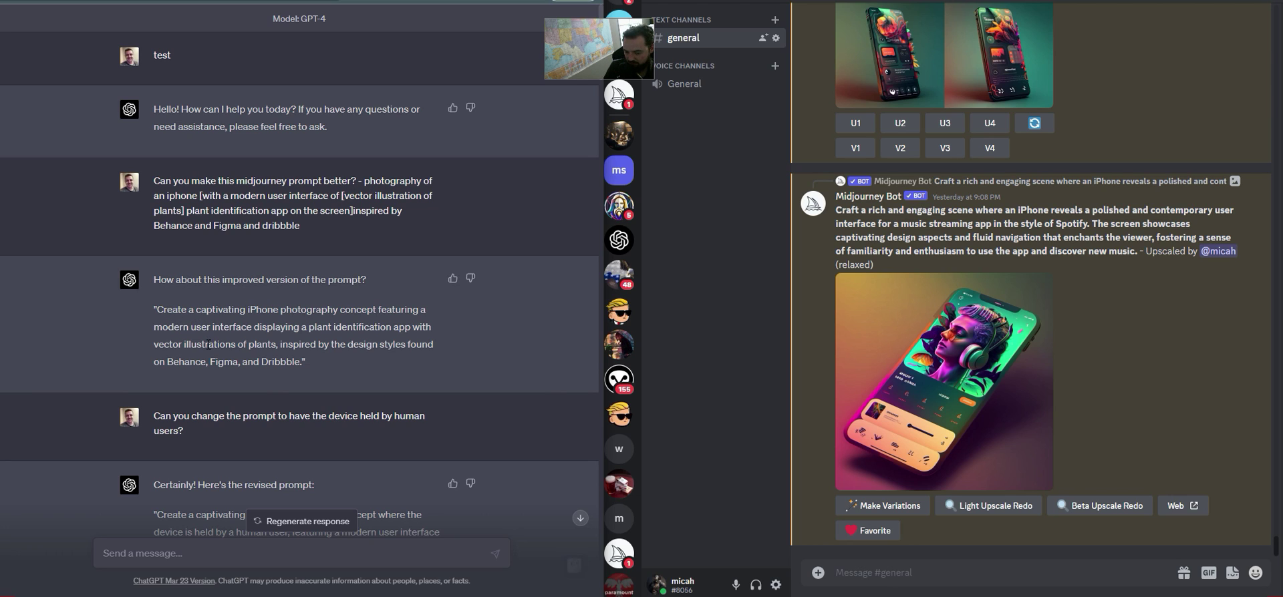
Review ChatGPT's improved version of the plant app prompt and the follow-up revisions with a human holding the device
scroll(198, 347, "down", 2)
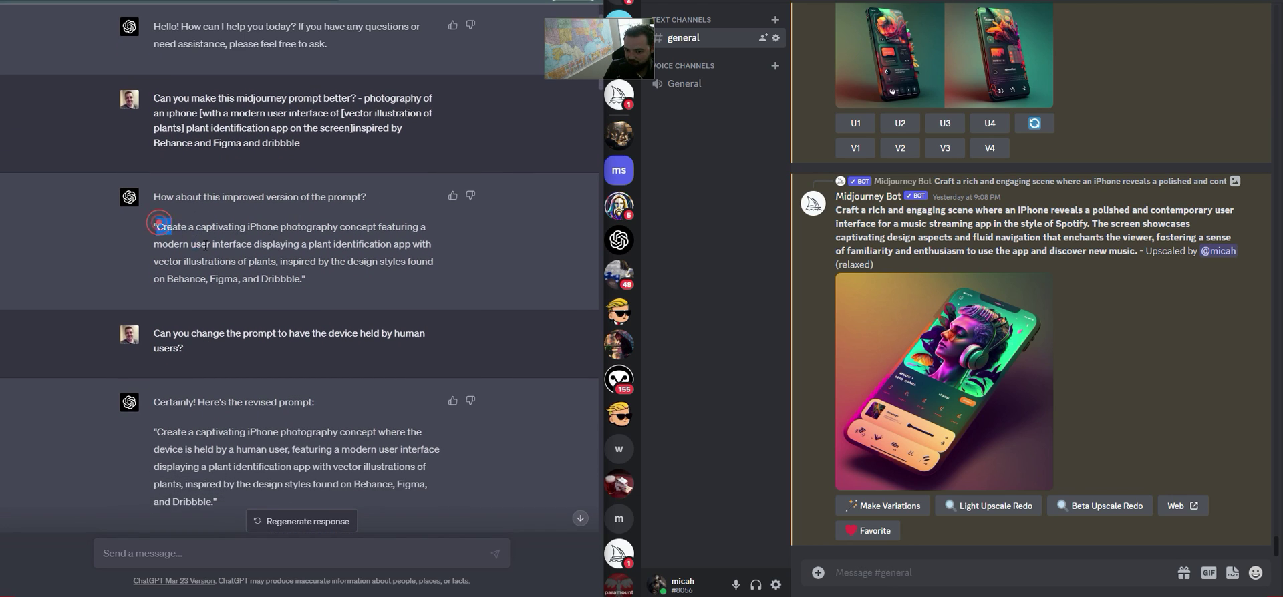
left_click_drag(159, 222, 259, 262)
left_click(294, 279)
scroll(303, 316, "down", 1)
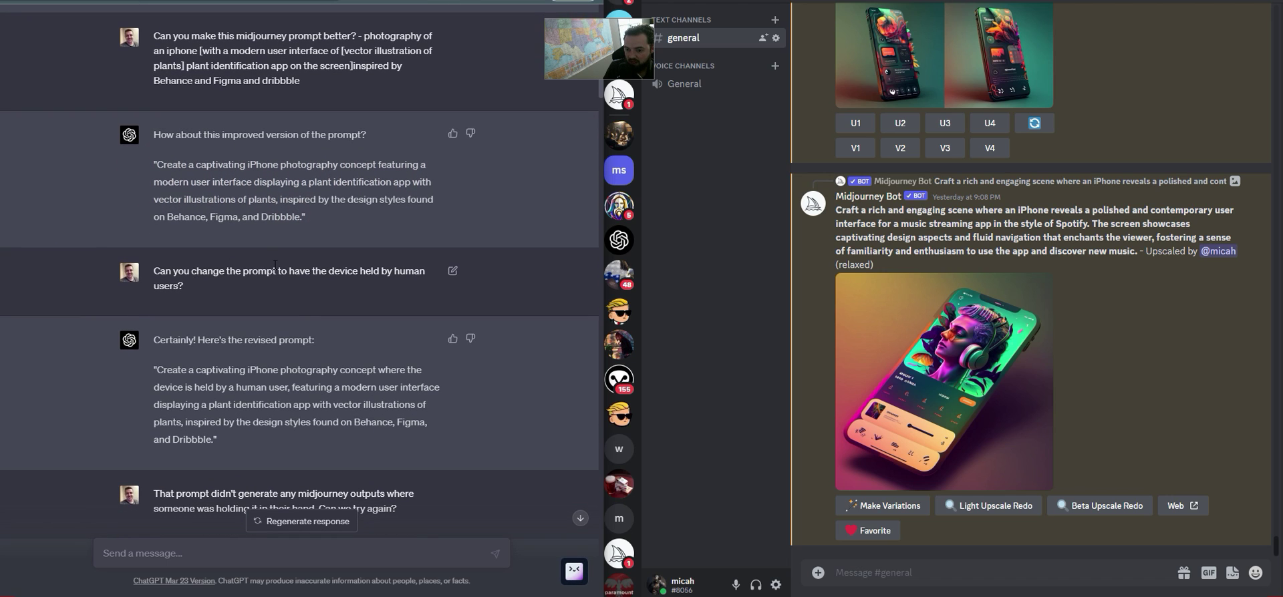
scroll(280, 254, "down", 2)
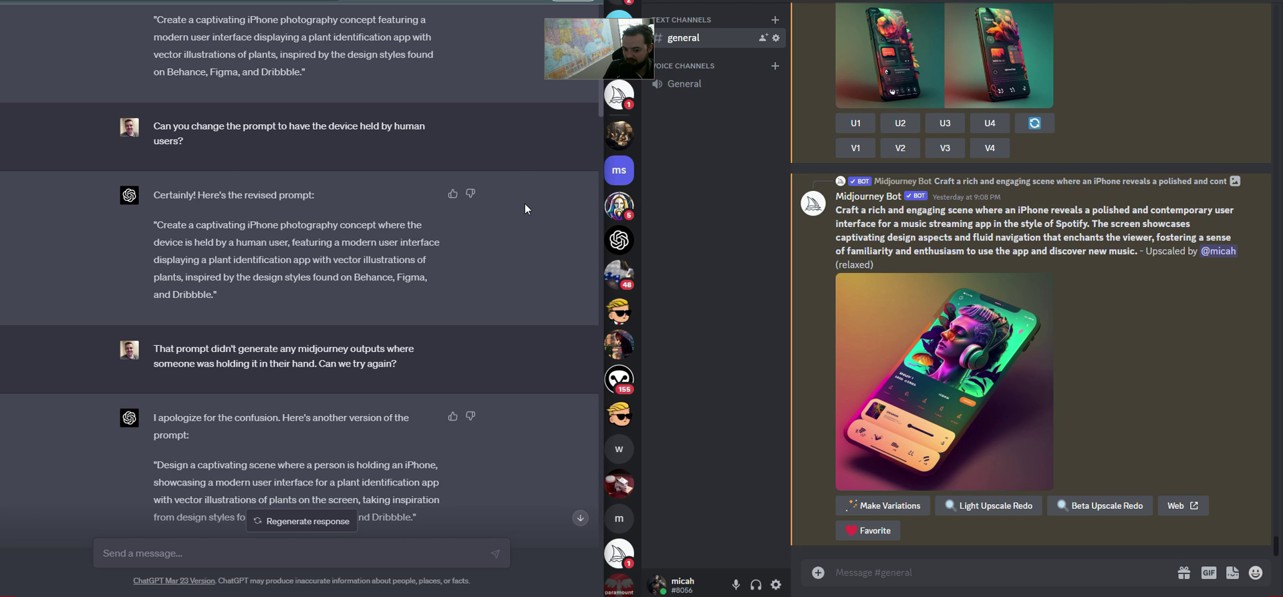
scroll(523, 203, "down", 1)
Draft a ChatGPT message reading "Can you make this prompt better? -" followed by the copied original plant app prompt and a blank line
scroll(519, 235, "up", 3)
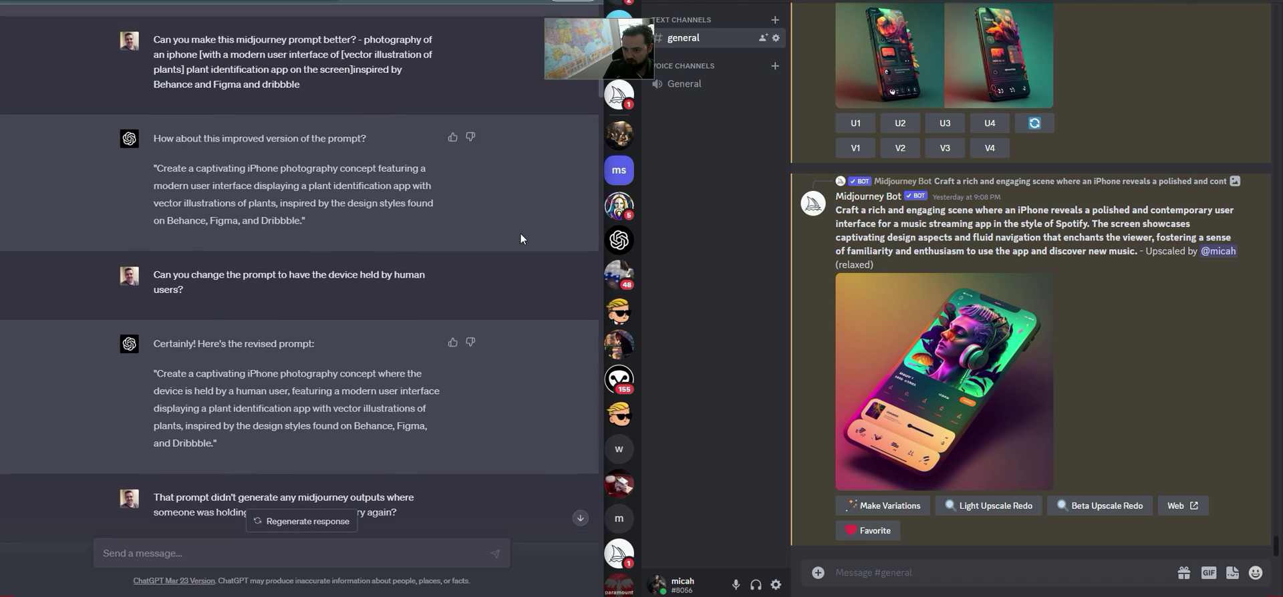
scroll(521, 239, "up", 2)
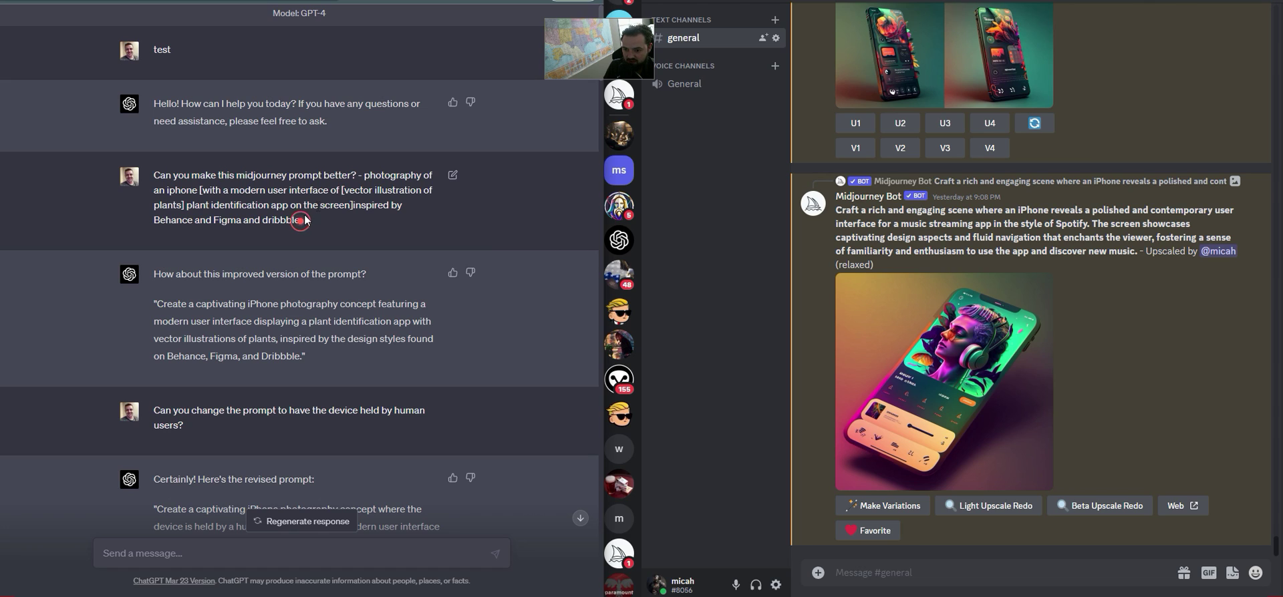
left_click_drag(302, 223, 364, 176)
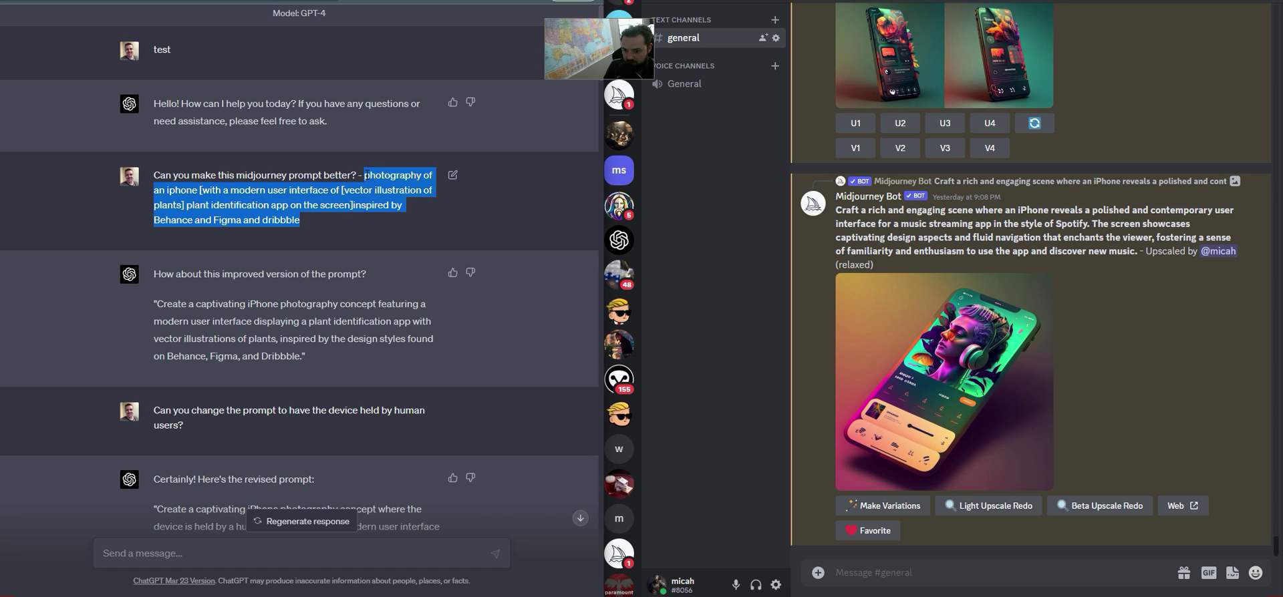
left_click(334, 554)
type("Can you")
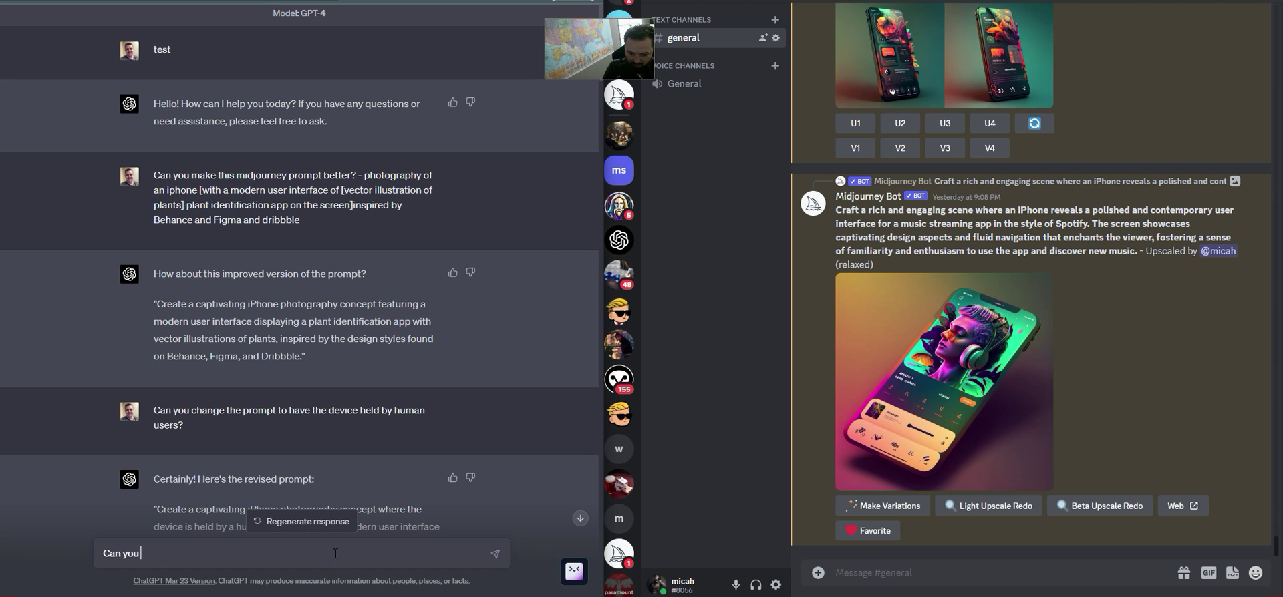
type(" make this prompt better? -")
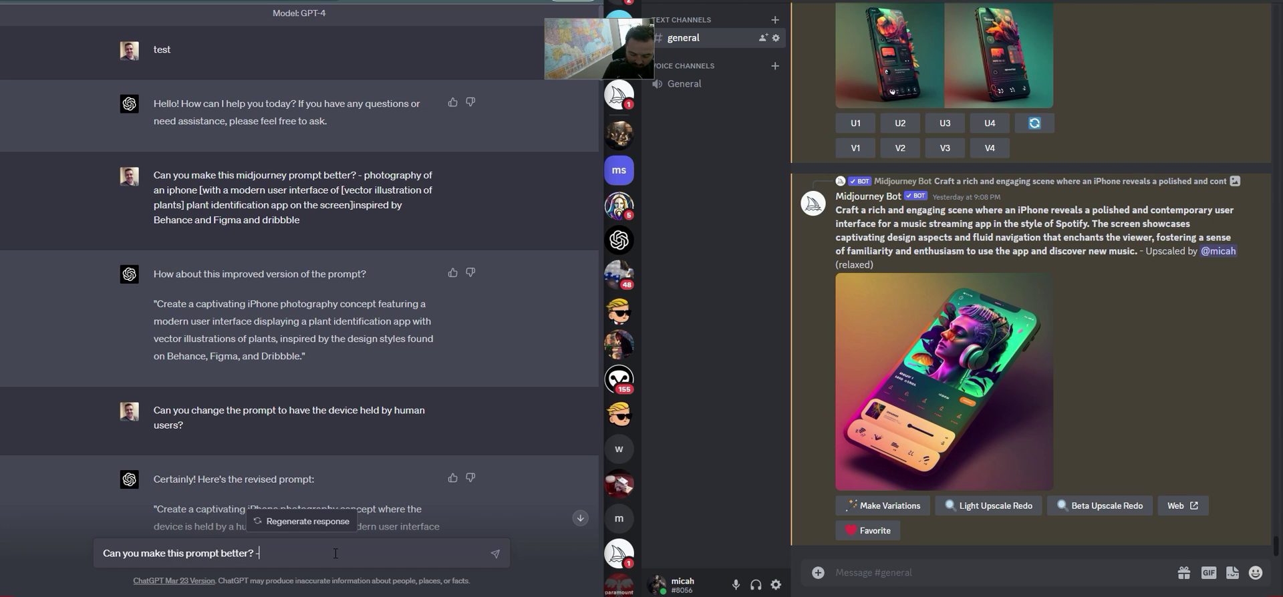
type("- photography of an iphone [with a modern user interface of [vector illustration of plants] plant identification app on the screen]inspired by Behance and Figma and dribbble")
key("shift+Return")
key("shift+Return")
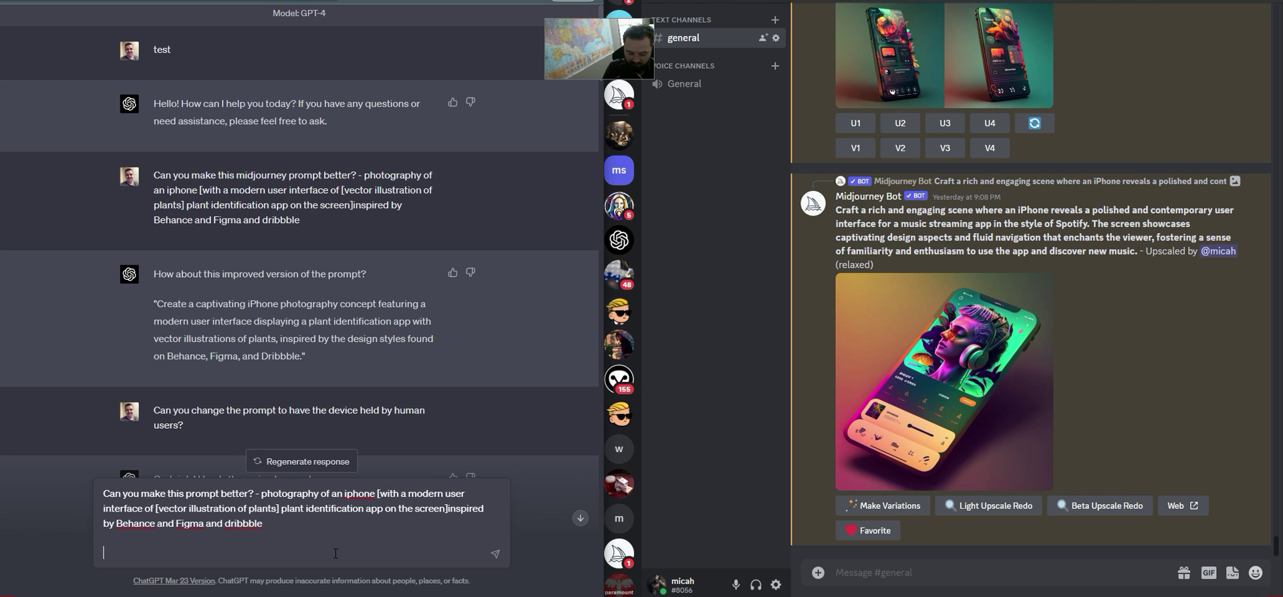
Add "Can you take this prompt and make it about an app like Gmail?", send the message and go to the reply
type("Can you ta")
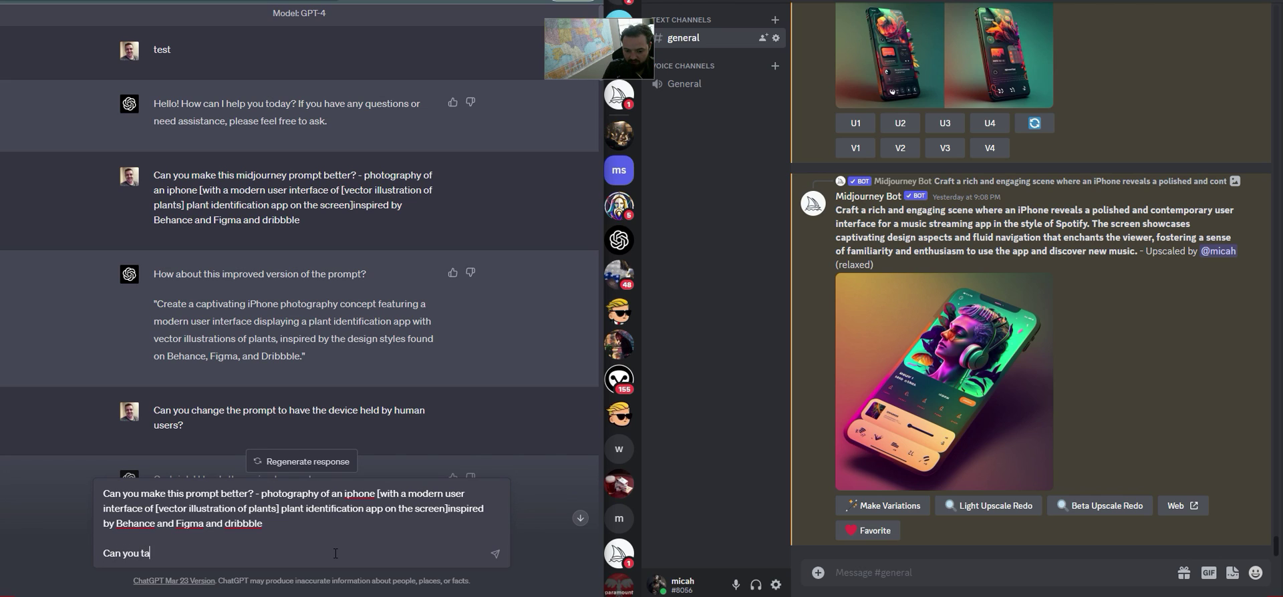
type("ke this prompt and make it about")
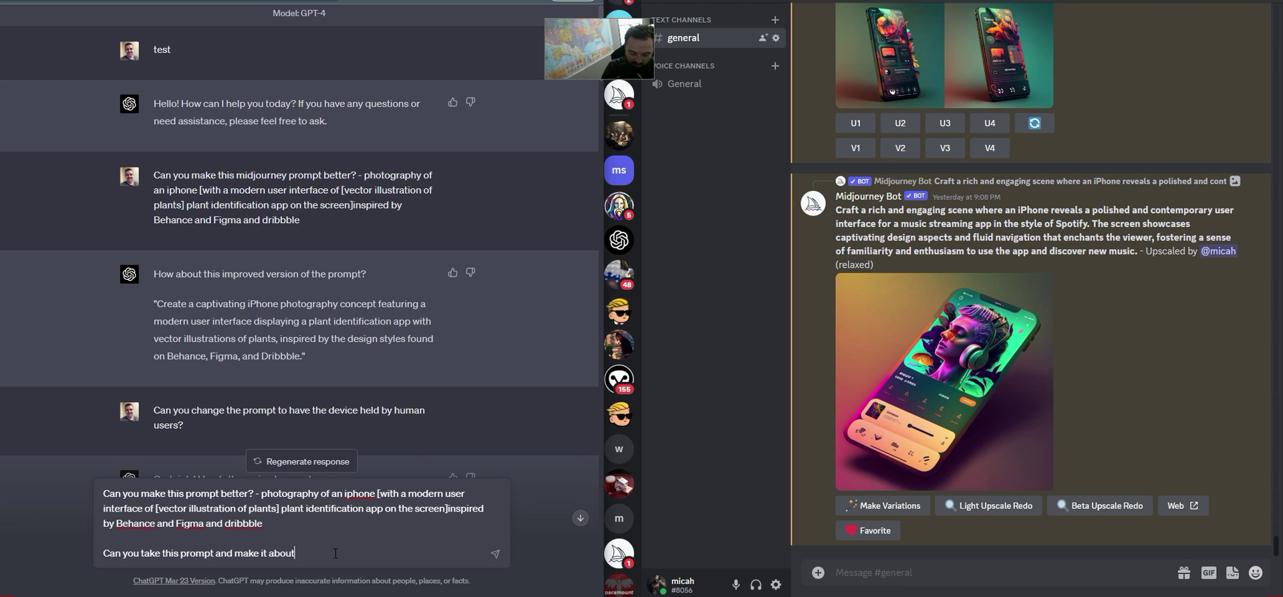
type("an app like G")
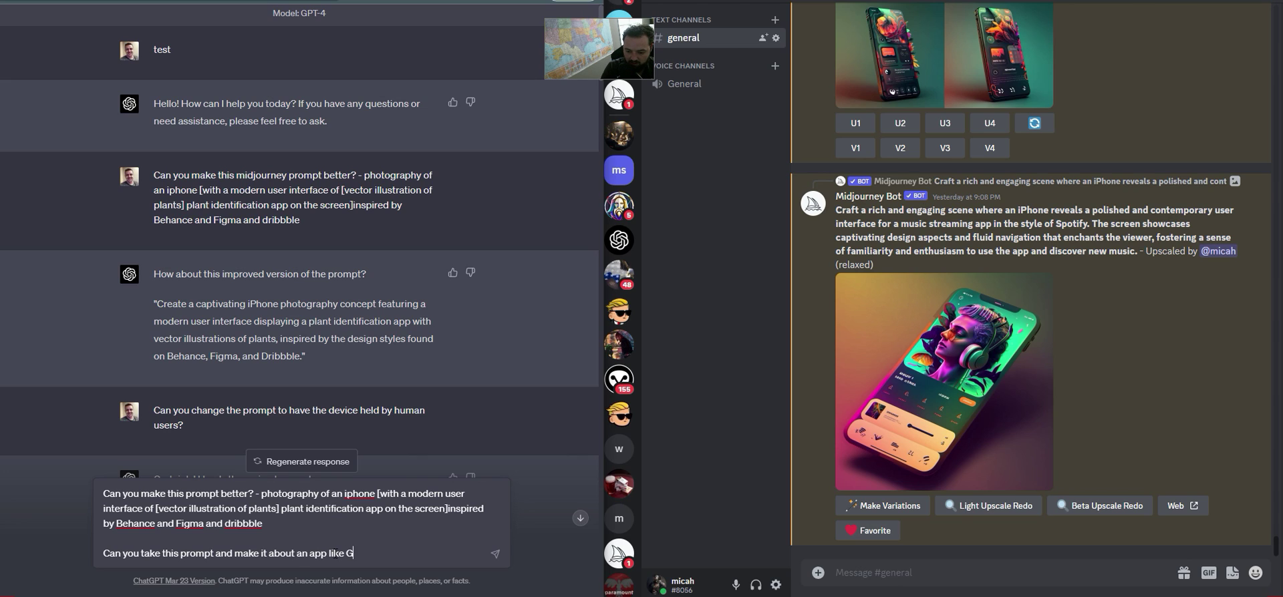
type("mail?")
key("Return")
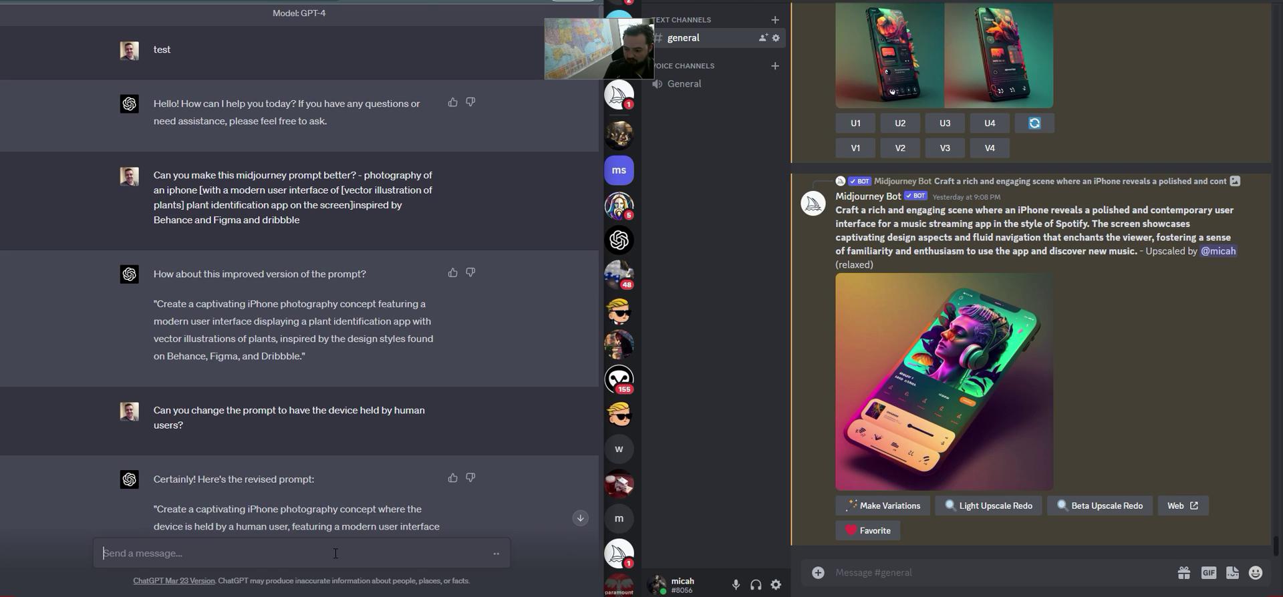
left_click(580, 518)
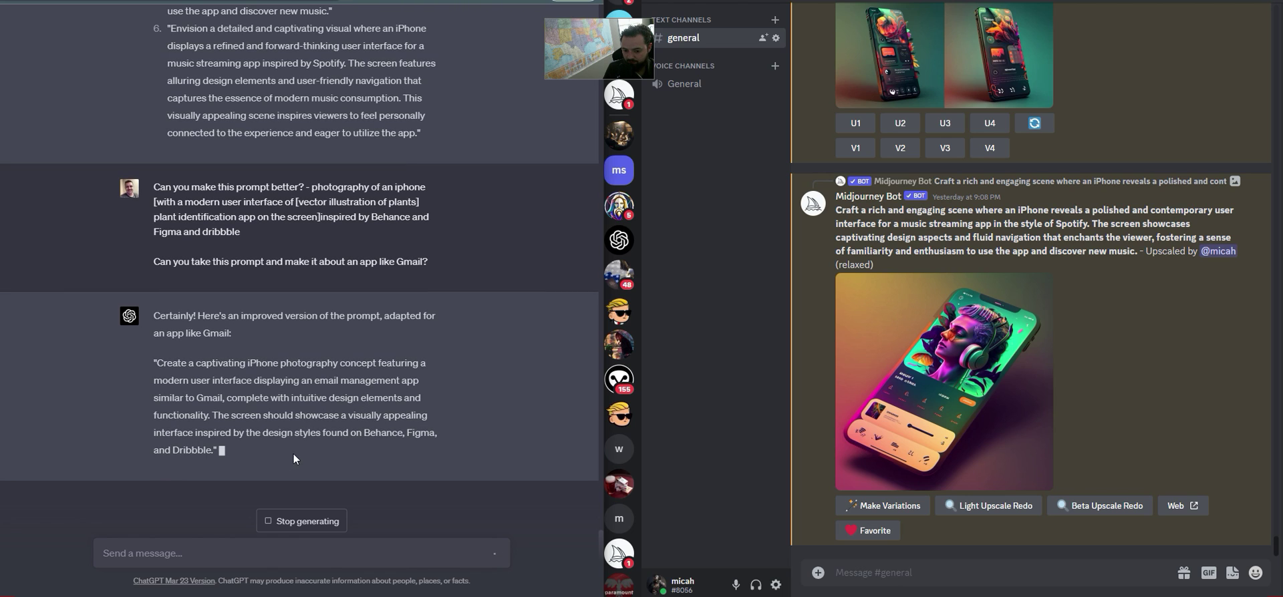
Copy ChatGPT's Gmail-style app prompt without its quotation marks and submit it to Midjourney in Discord with the /imagine command
left_click_drag(214, 449, 161, 364)
key("ctrl+c")
left_click(923, 572)
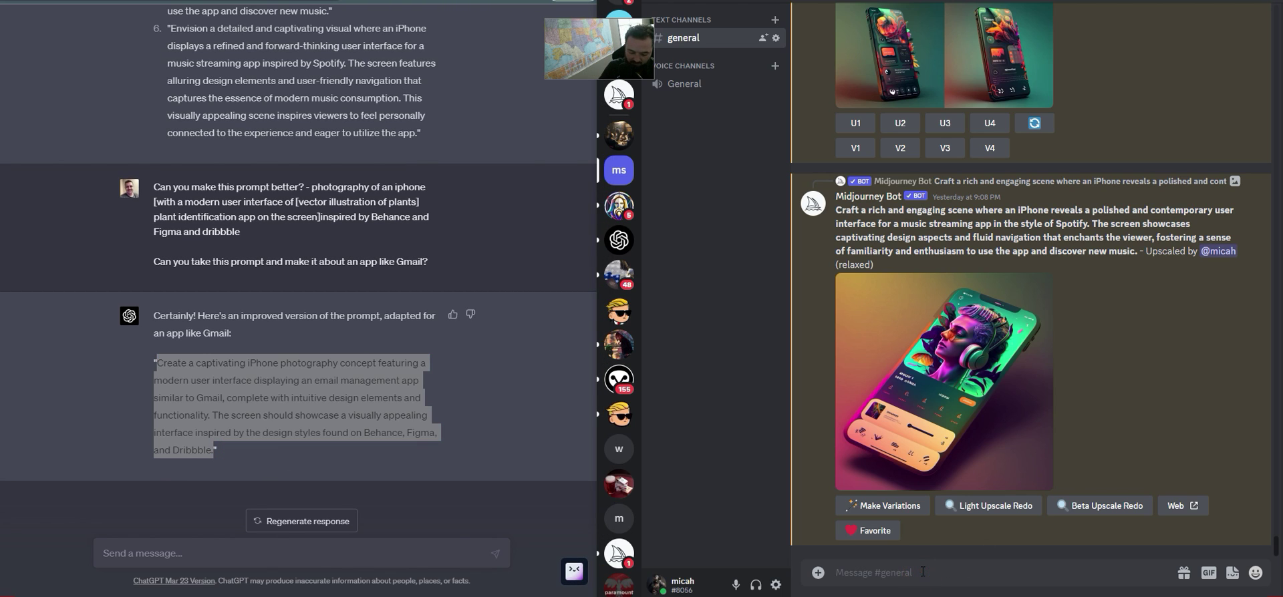
type("/")
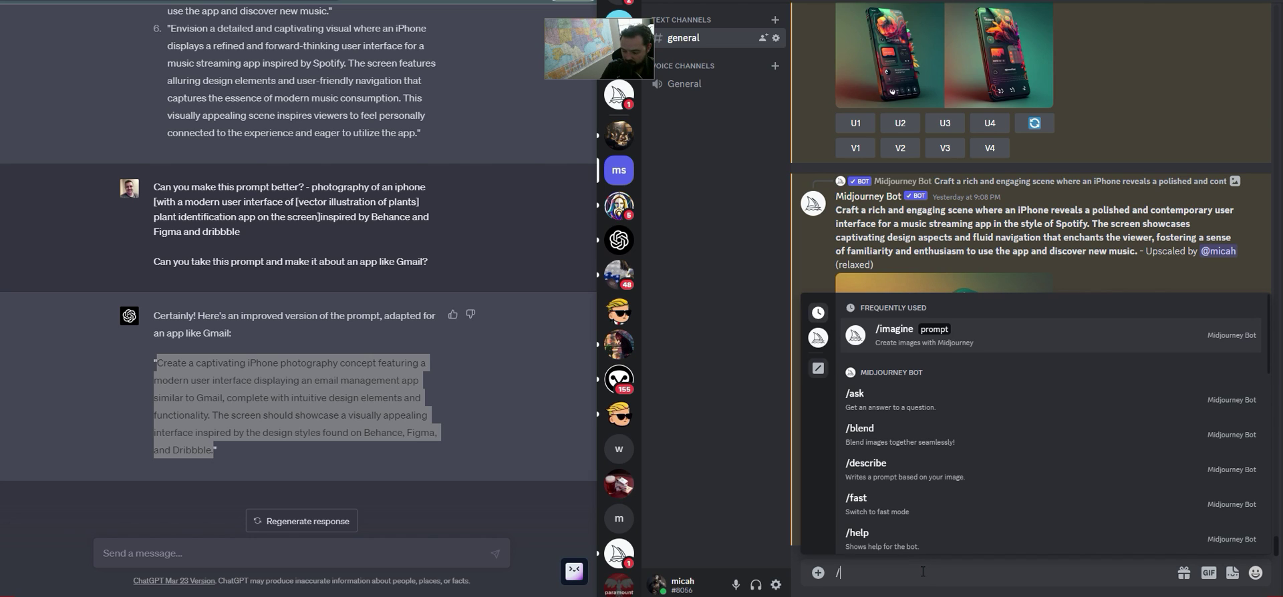
type("im")
key("Tab")
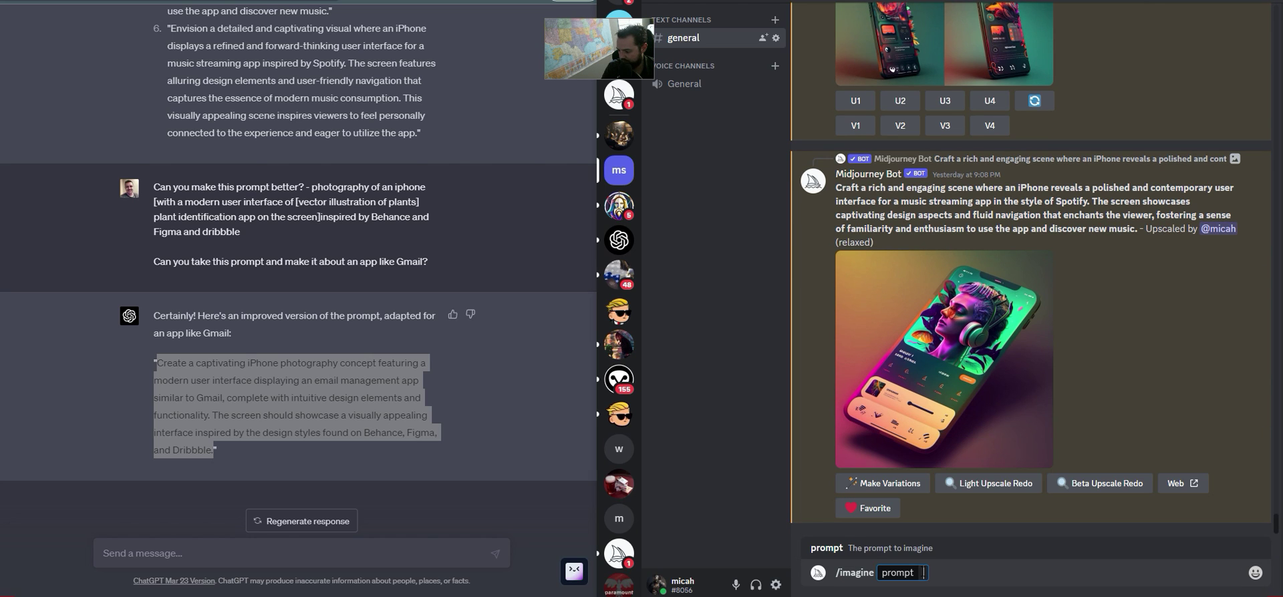
key("ctrl+v")
key("Return")
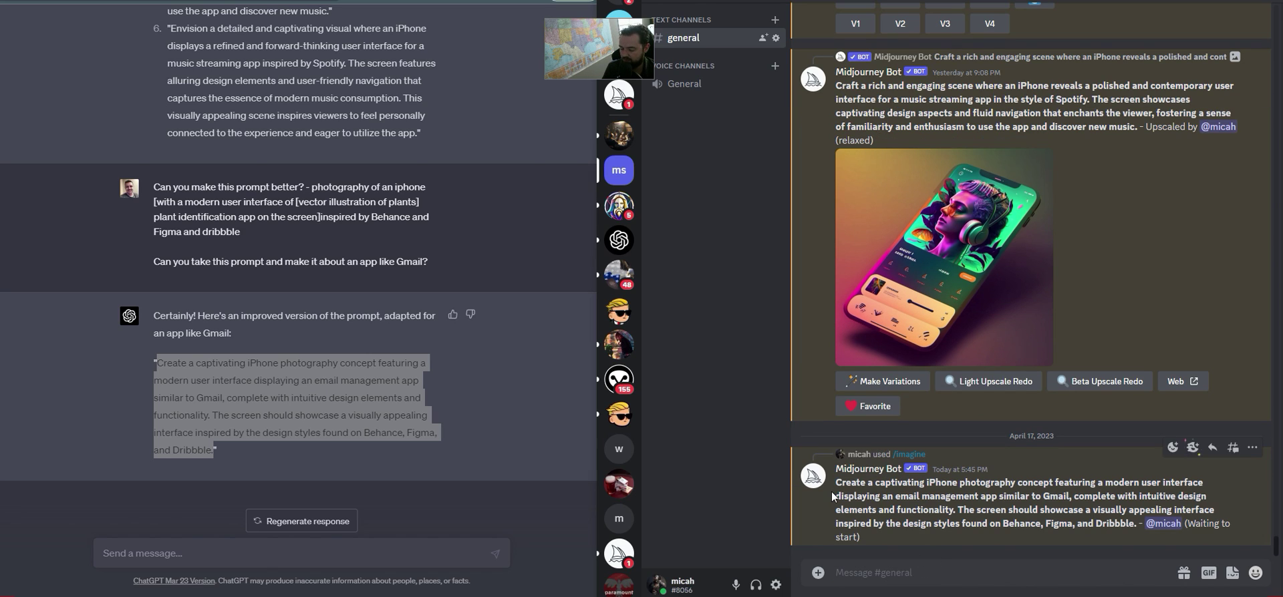
left_click(315, 505)
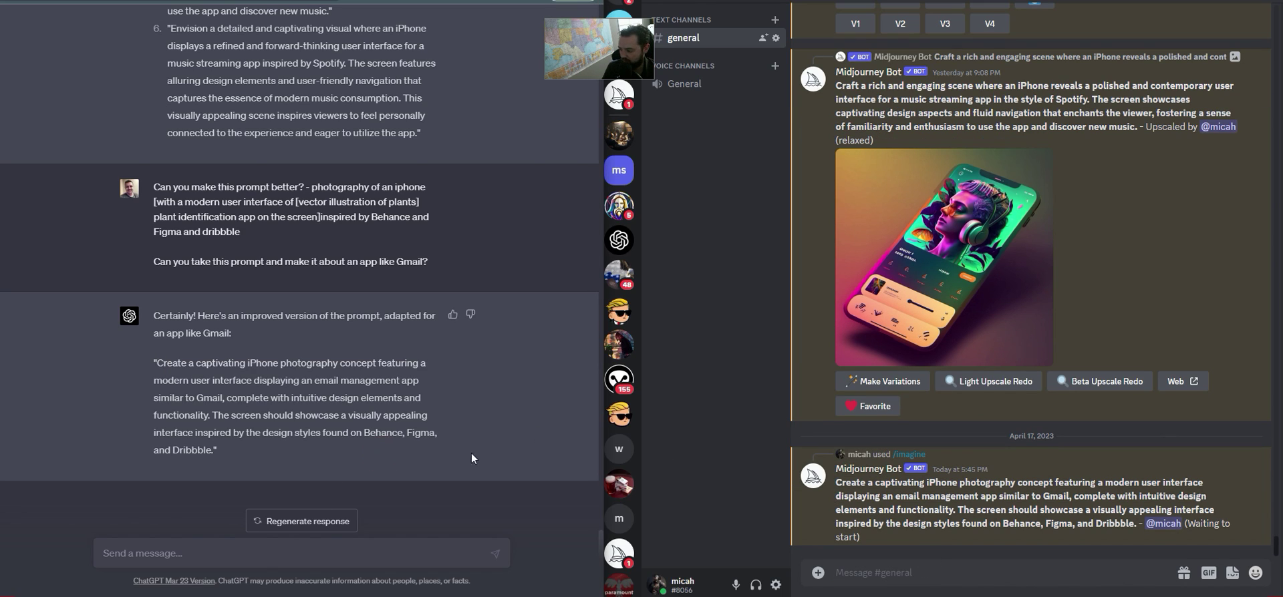
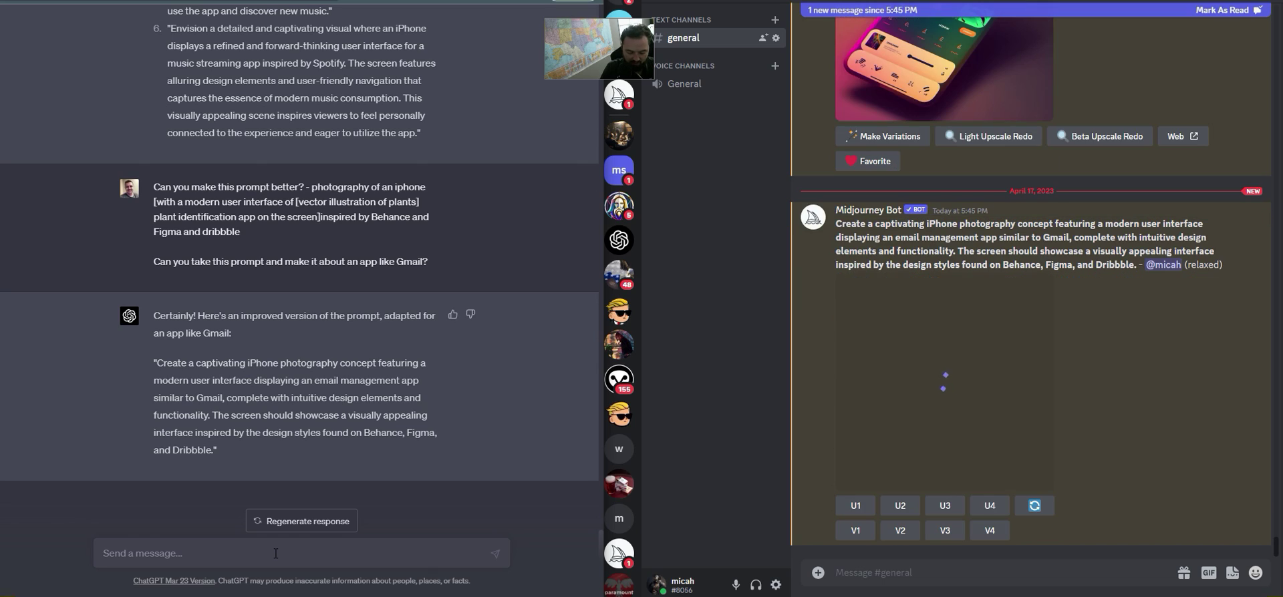
View the image grid generated from the Gmail-style prompt at enlarged size and check how the mockups look
type("Can you")
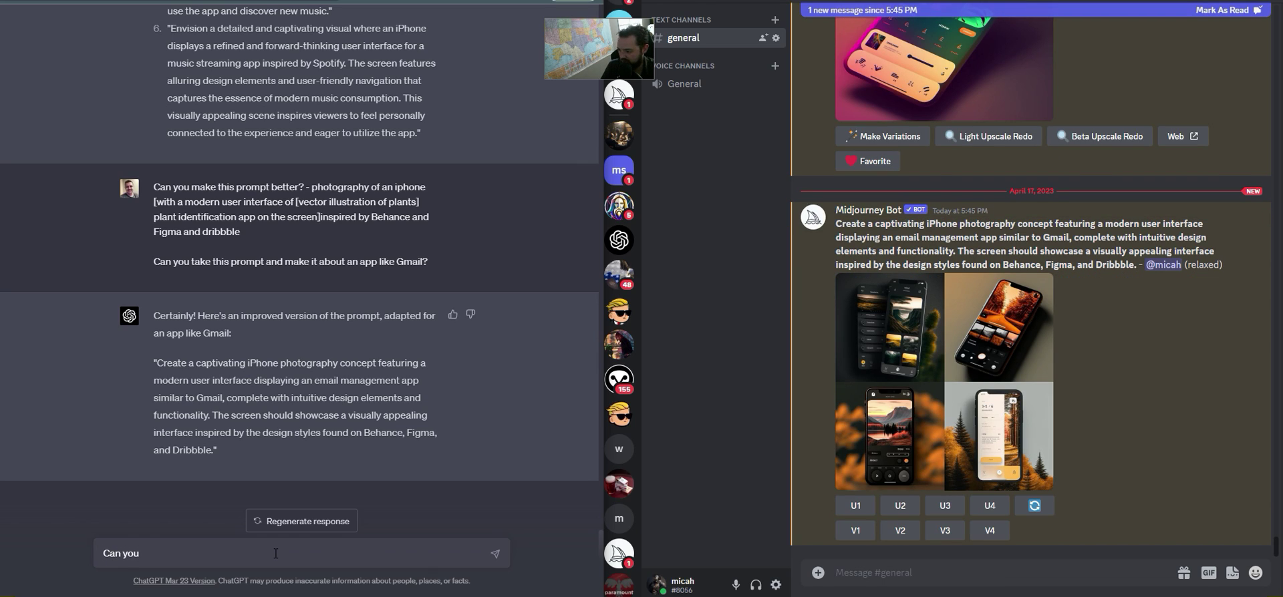
left_click(896, 294)
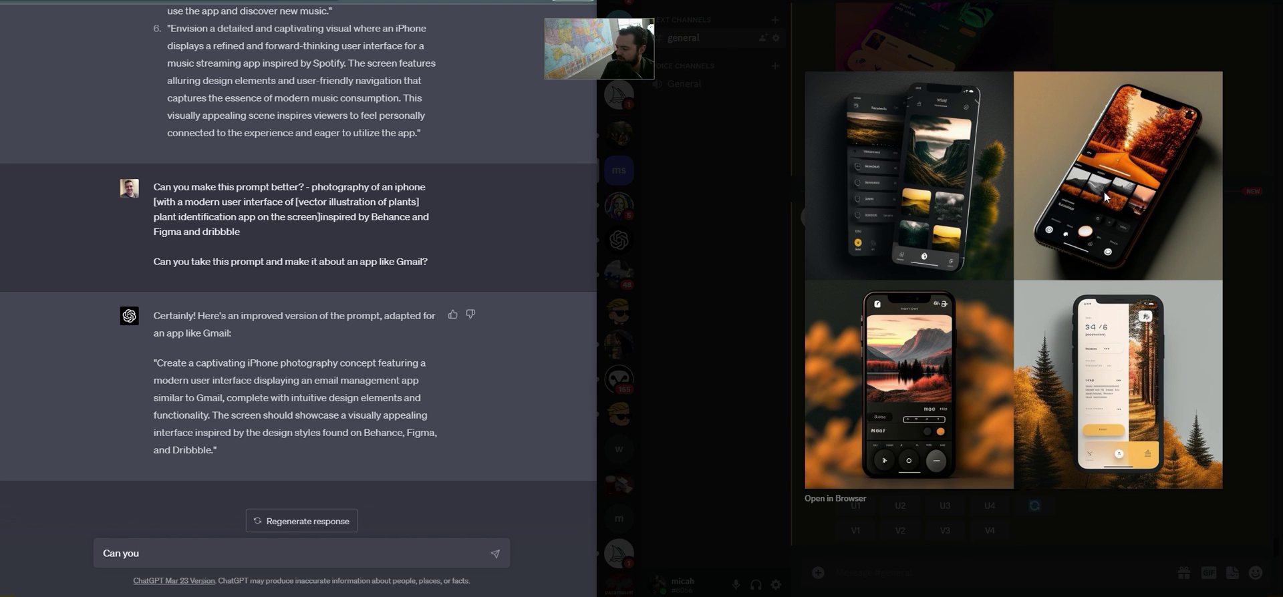
left_click(1256, 317)
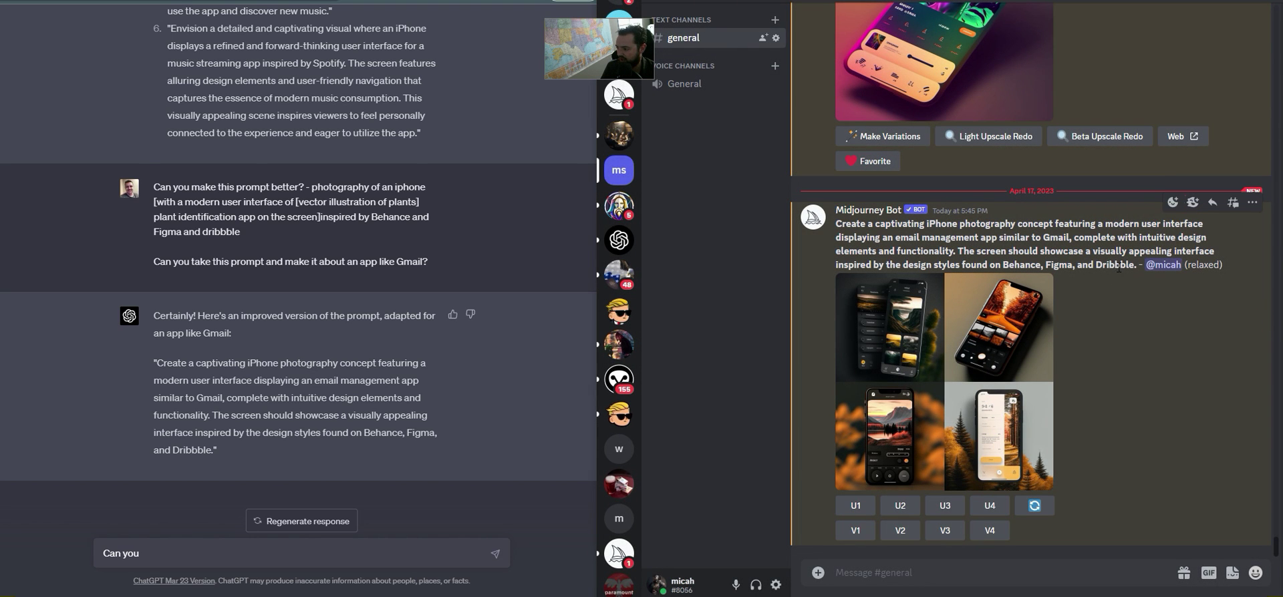
Replace the draft ChatGPT message with "That prompt didn't show an app that looks like Gmail at all."
triple_click(279, 560)
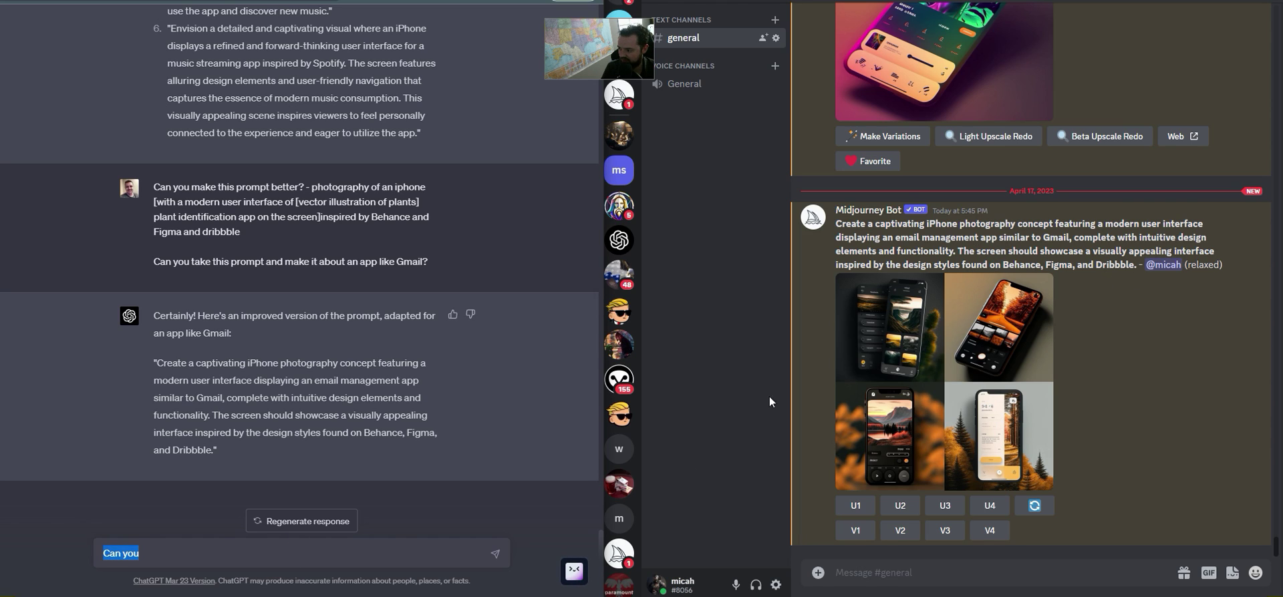
left_click(219, 556)
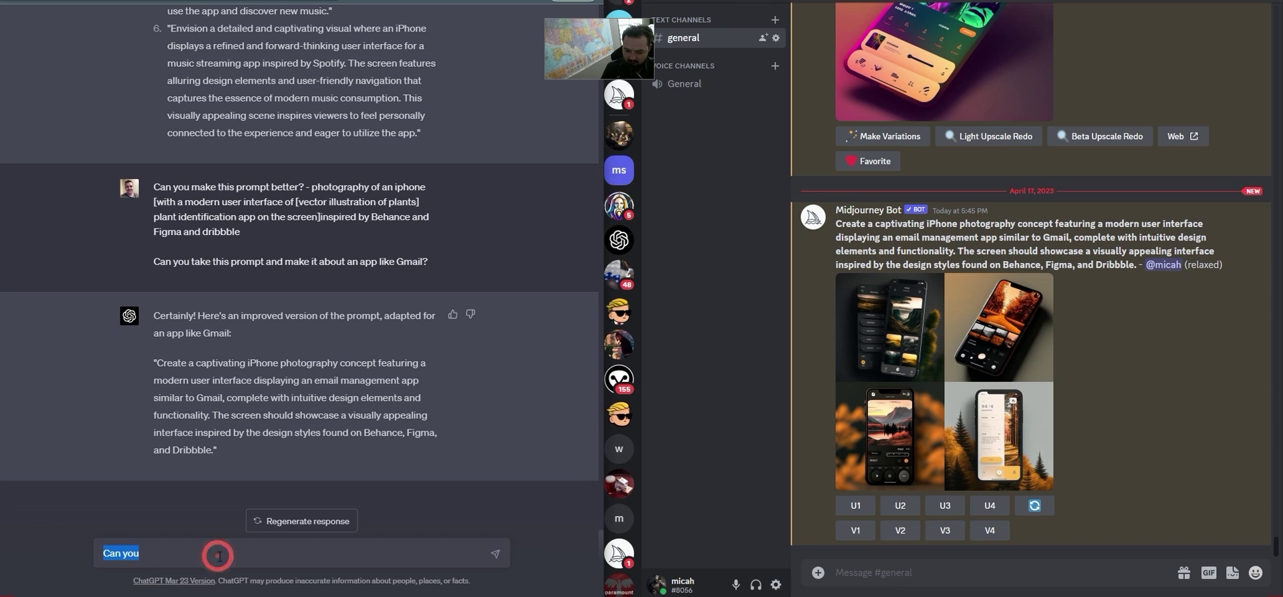
type("That prompt ")
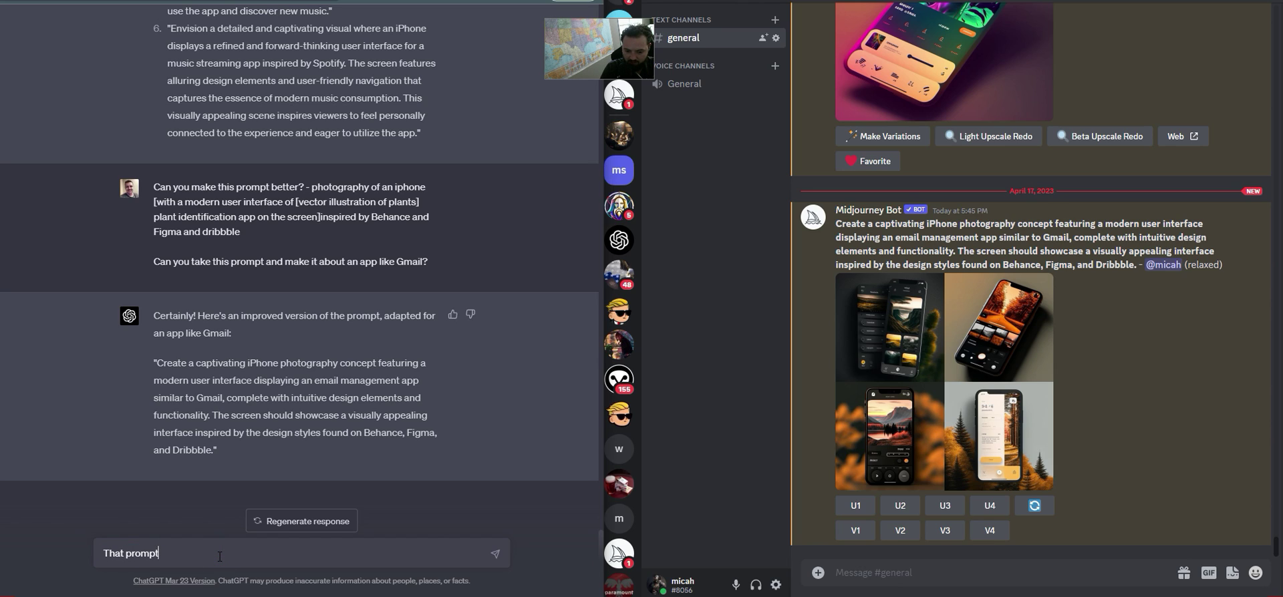
type("didn't show an app that loo")
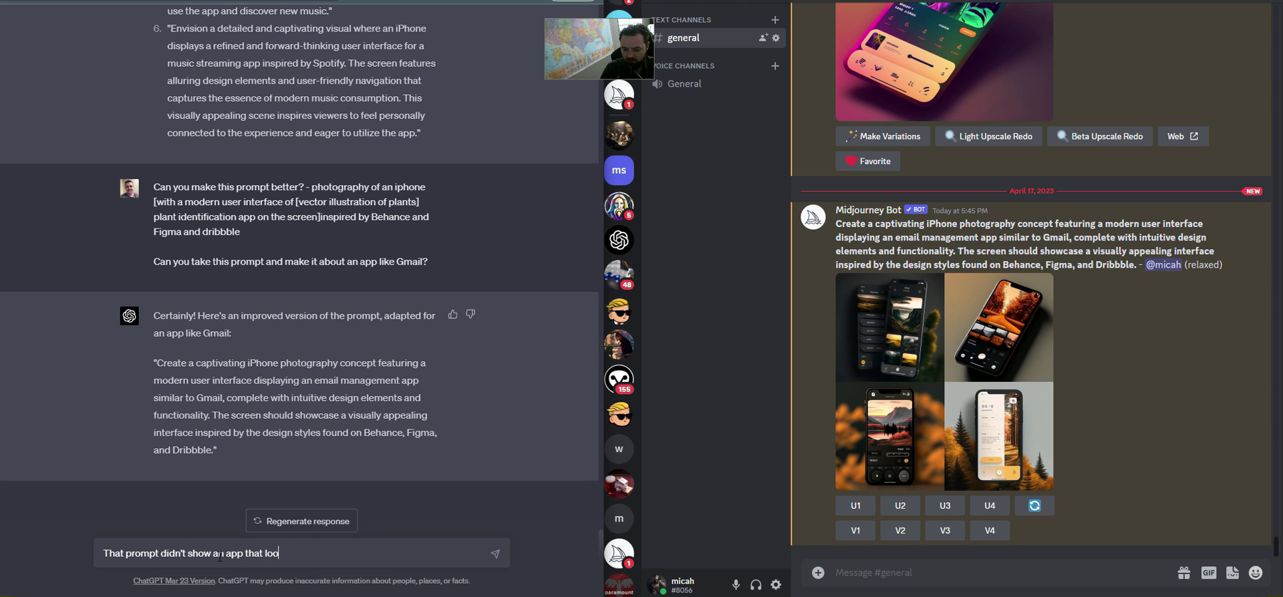
type("ks like Gmail at a")
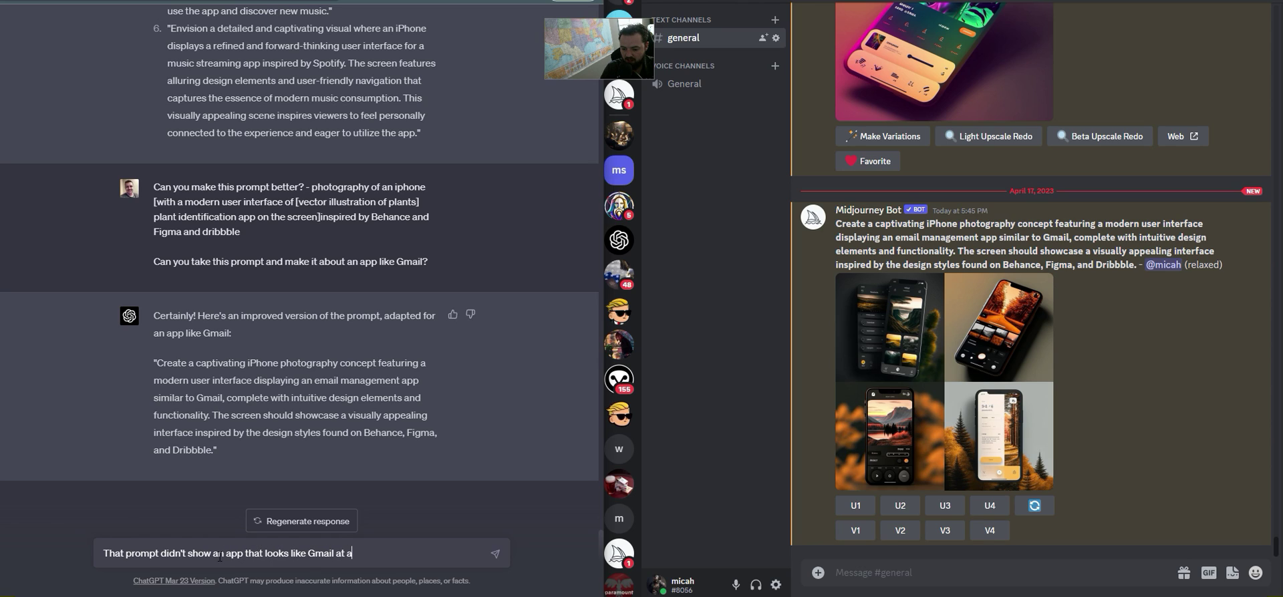
Add "Can you refine the prompt and give me 5 refined prompts with more detail that ensure that gmail is what the app mockup looks like?" and send
type("ll. Can you refine the prompt and give me")
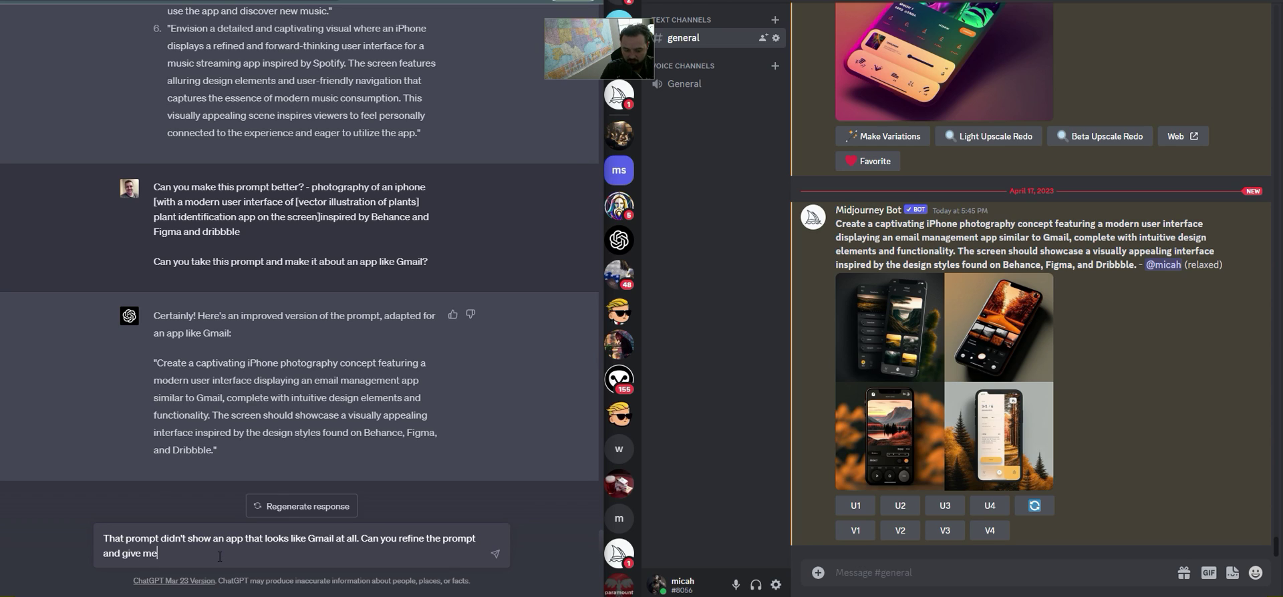
type(" 5 refined prompts with mo")
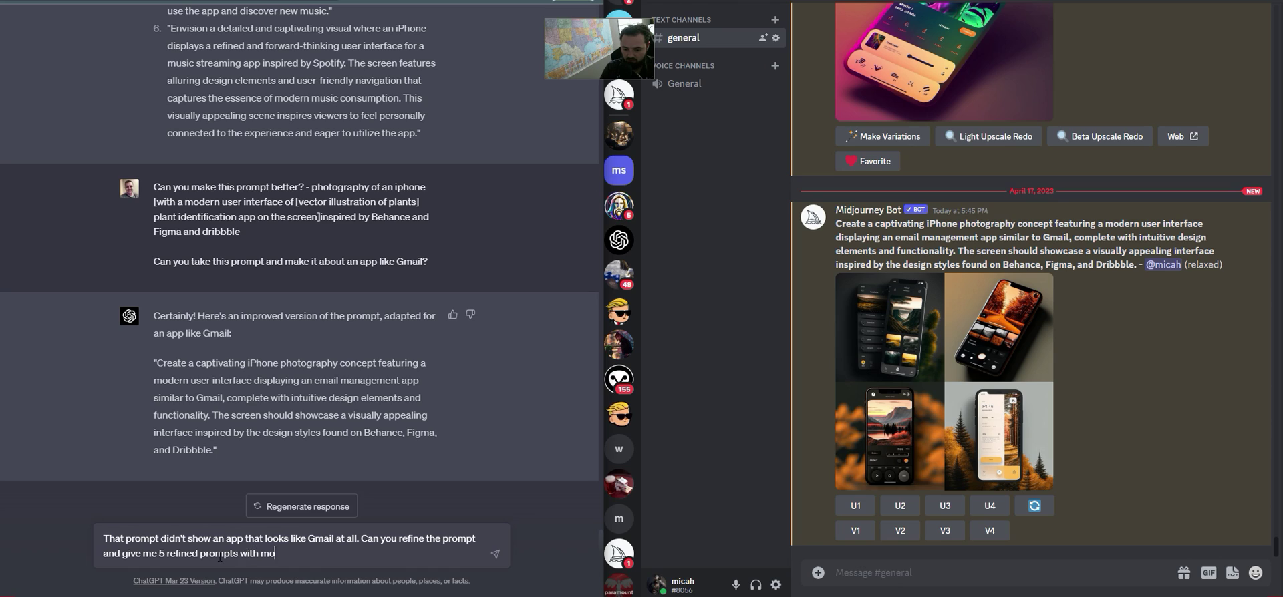
type("re detail that ens")
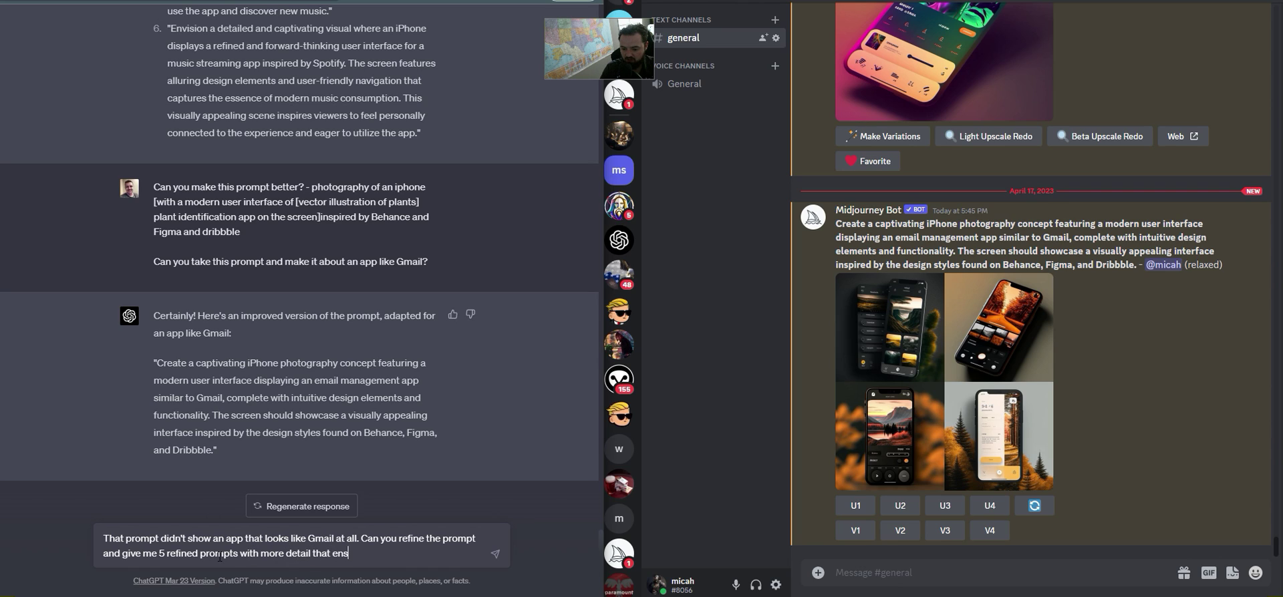
type("ure that gmail is what the app mo")
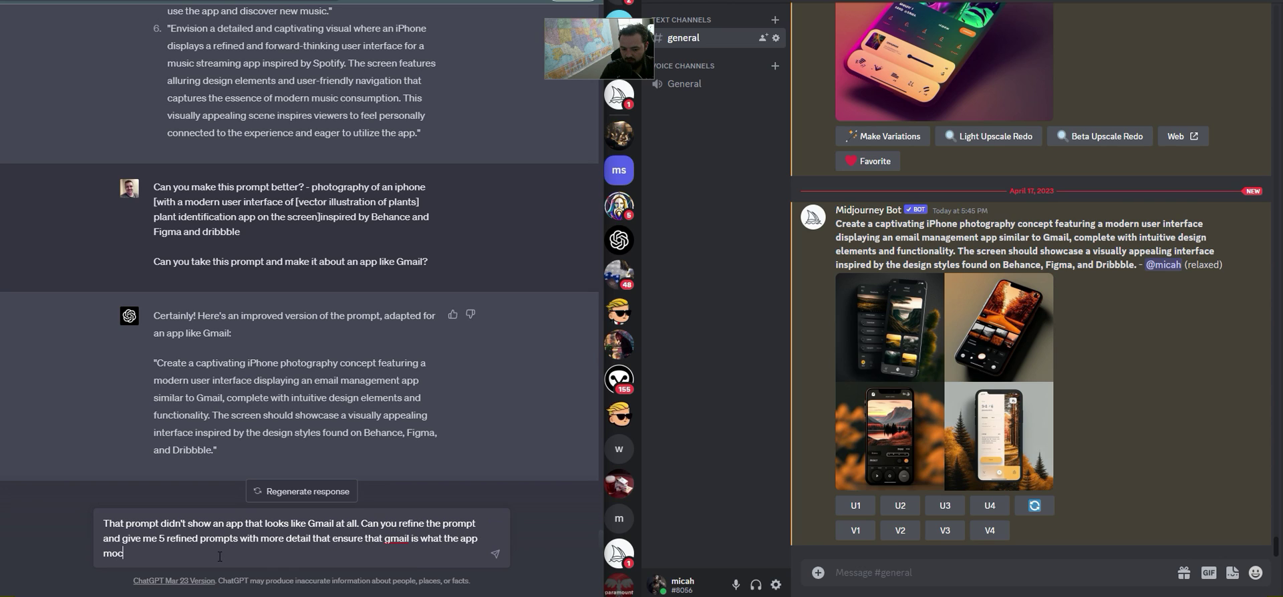
type("ckup looks like?")
key("Return")
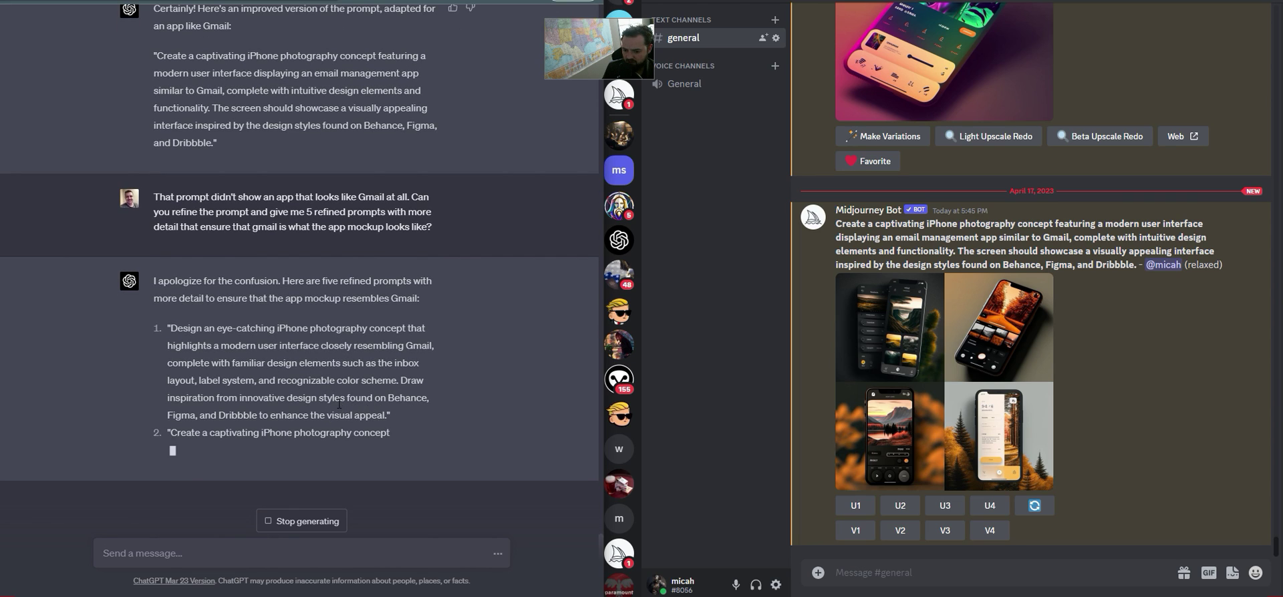
Copy the first refined prompt up to "recognizable color scheme." and submit it to Midjourney with the /imagine command
scroll(390, 384, "up", 1)
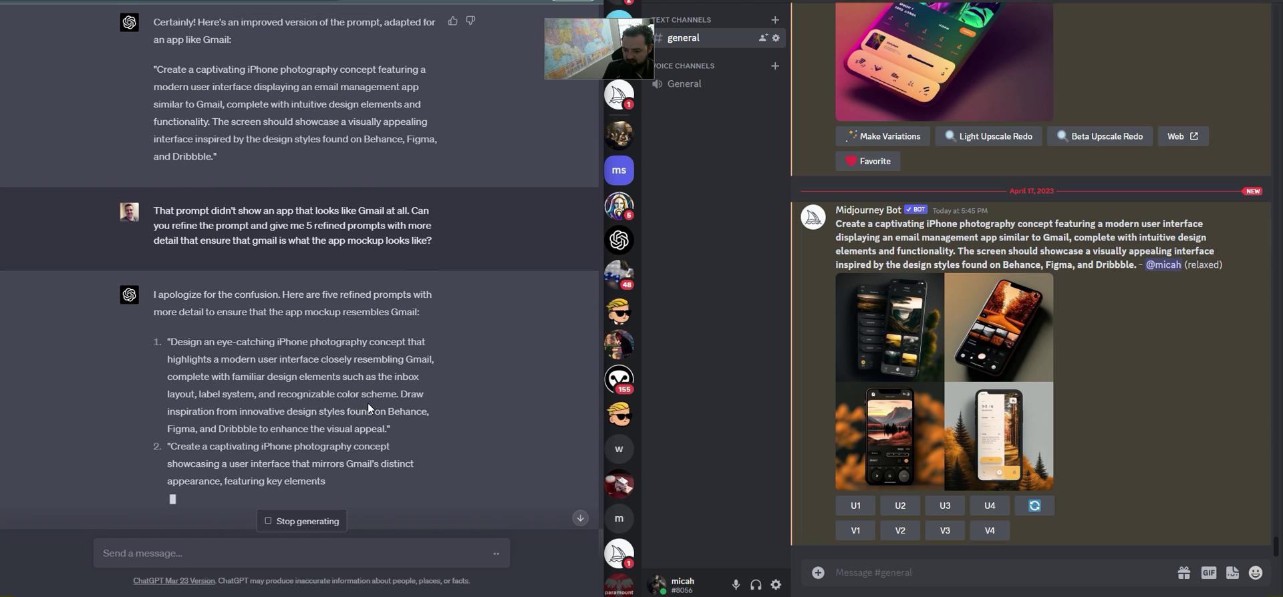
left_click_drag(172, 341, 398, 394)
key("ctrl+c")
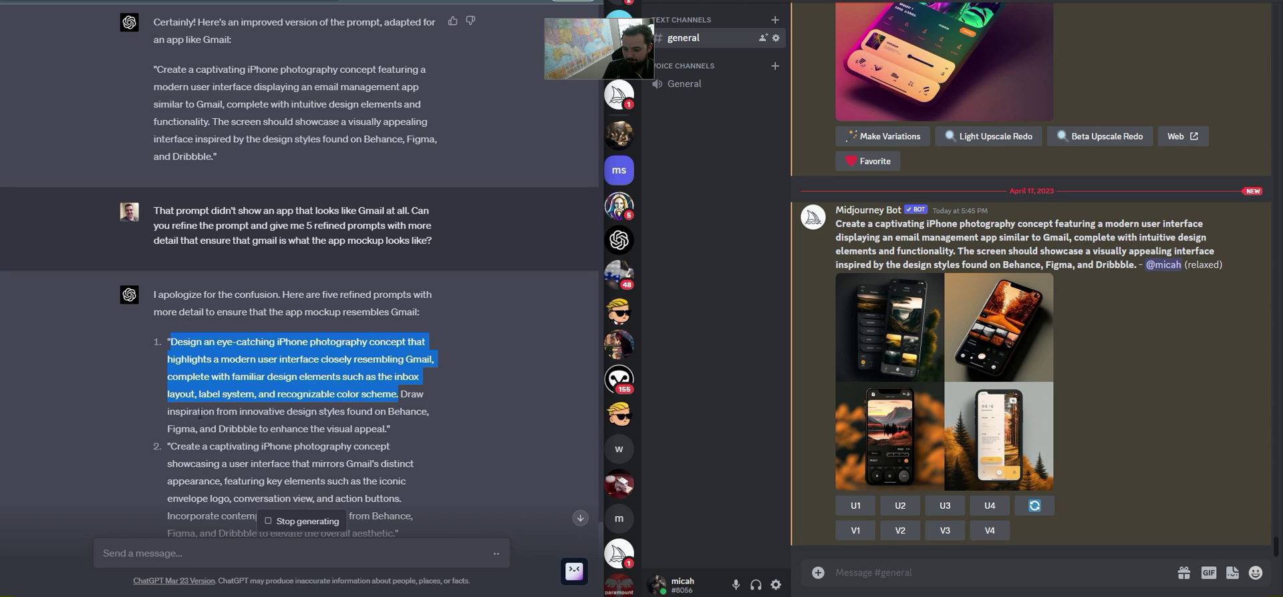
left_click(936, 572)
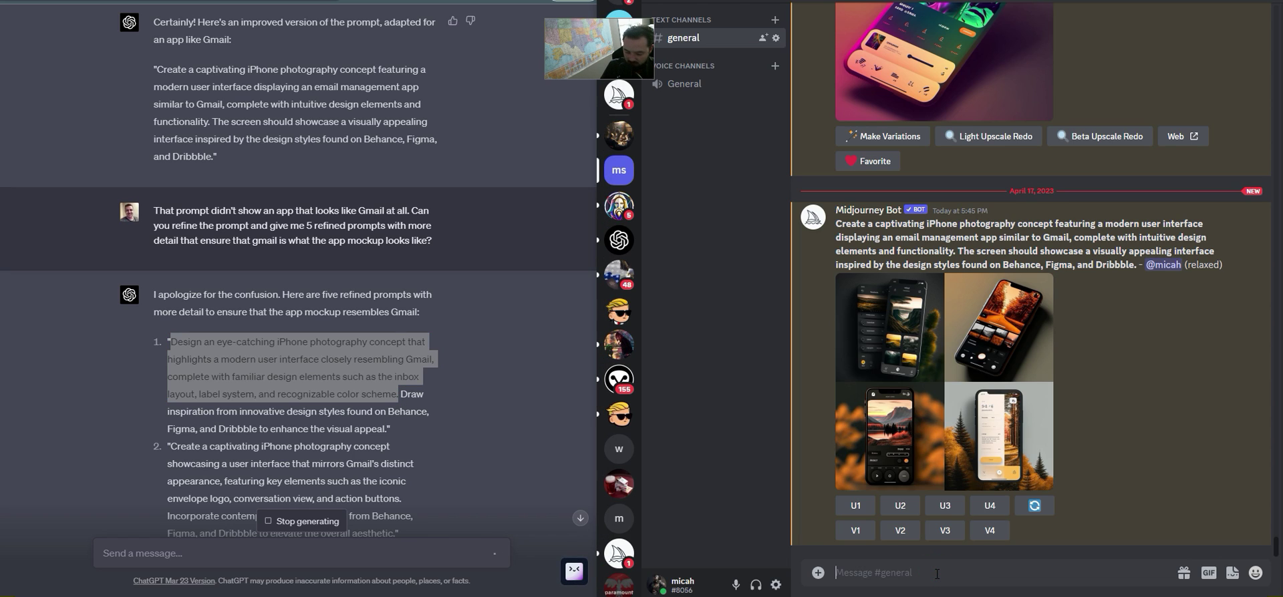
type("/imagine prompt")
key("ctrl+v")
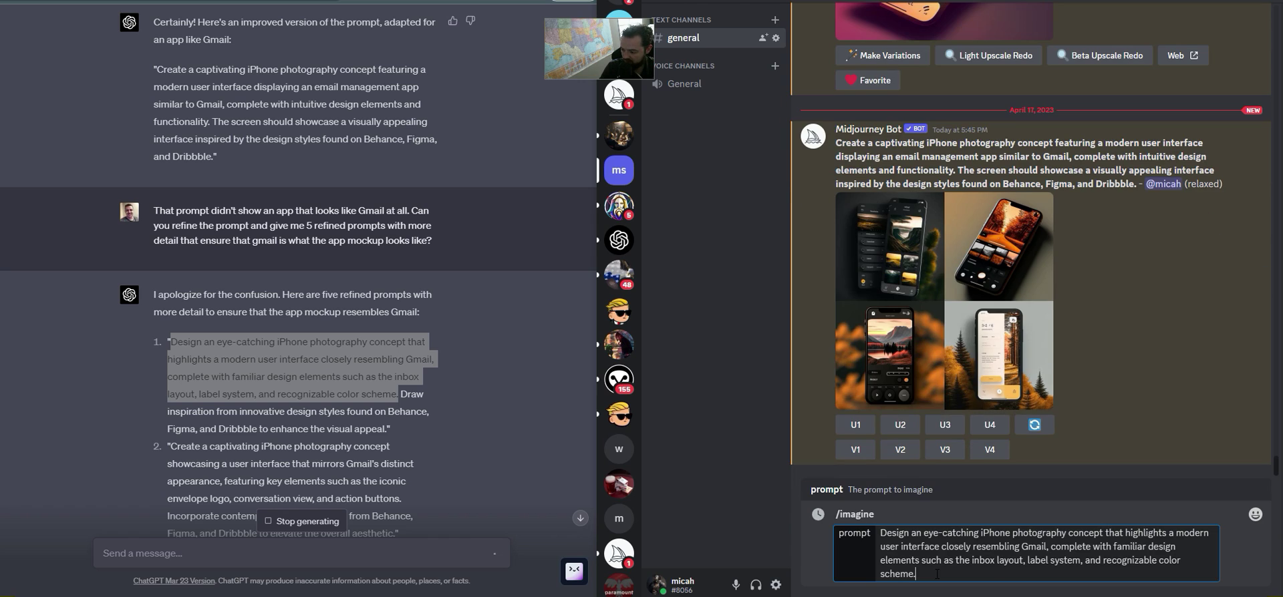
key("Return")
Copy the full second refined prompt, about mirroring Gmail's distinct appearance, and submit it to Midjourney with the /imagine command
scroll(175, 344, "down", 2)
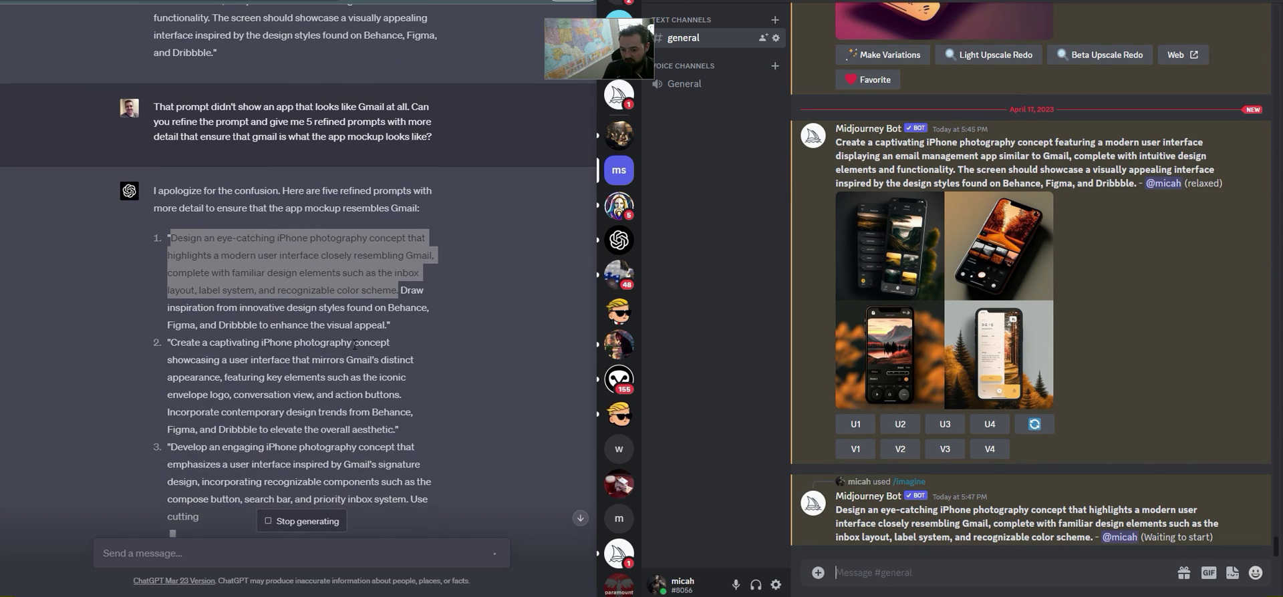
left_click_drag(172, 343, 397, 428)
key("ctrl+c")
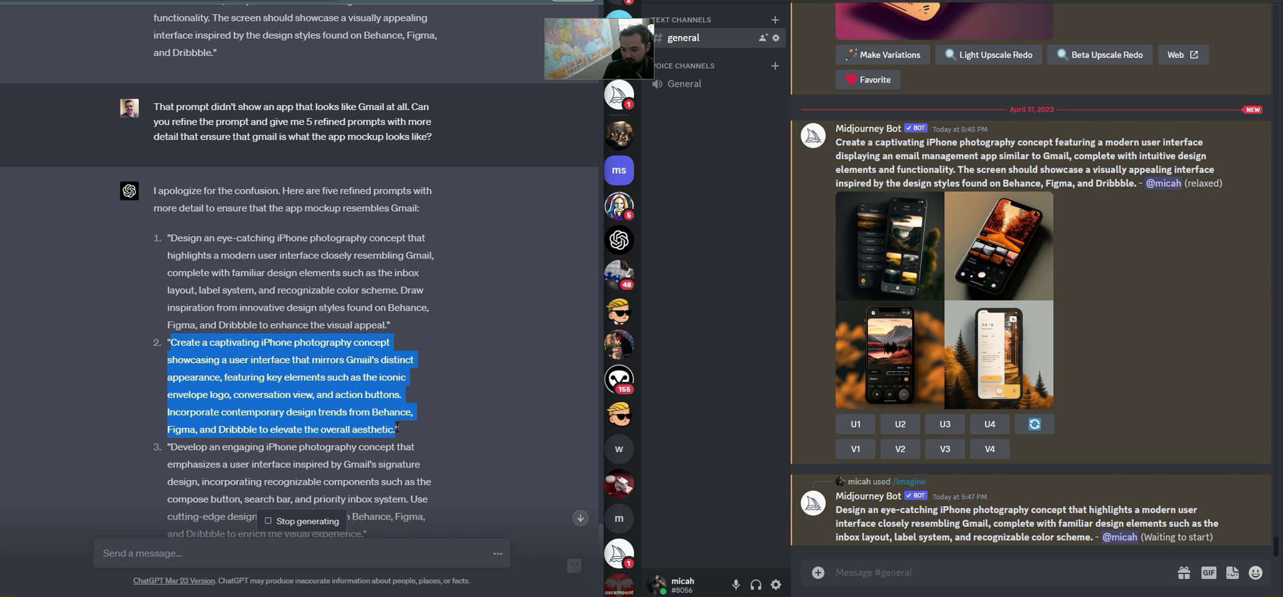
left_click(937, 569)
type("/")
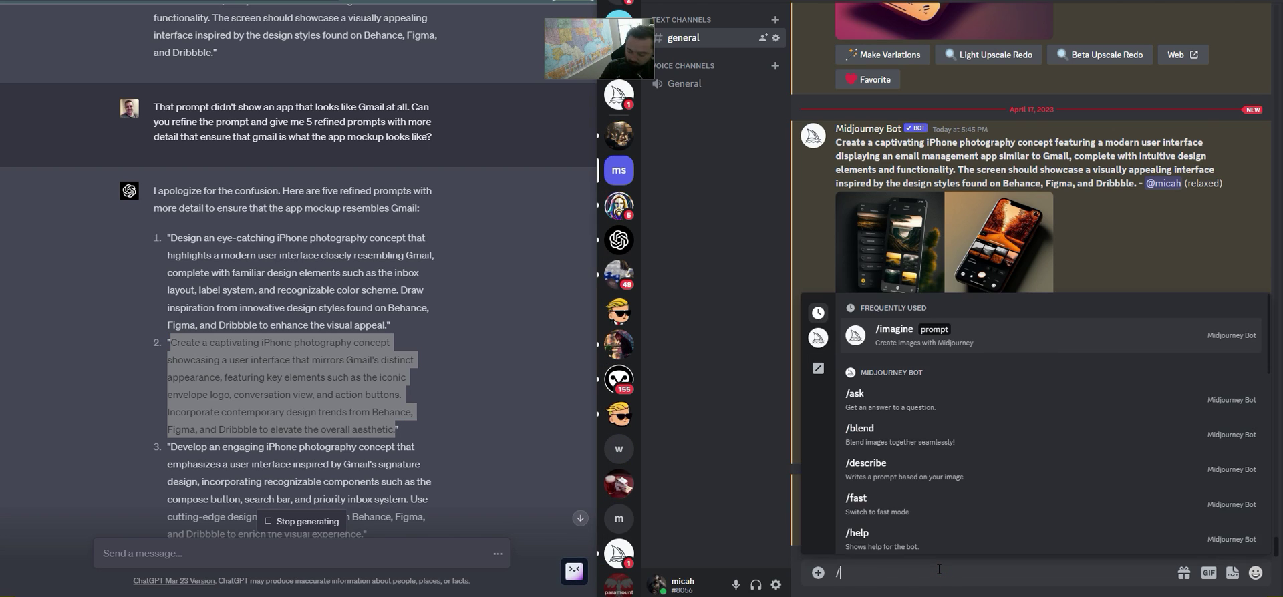
key("Tab")
key("ctrl+v")
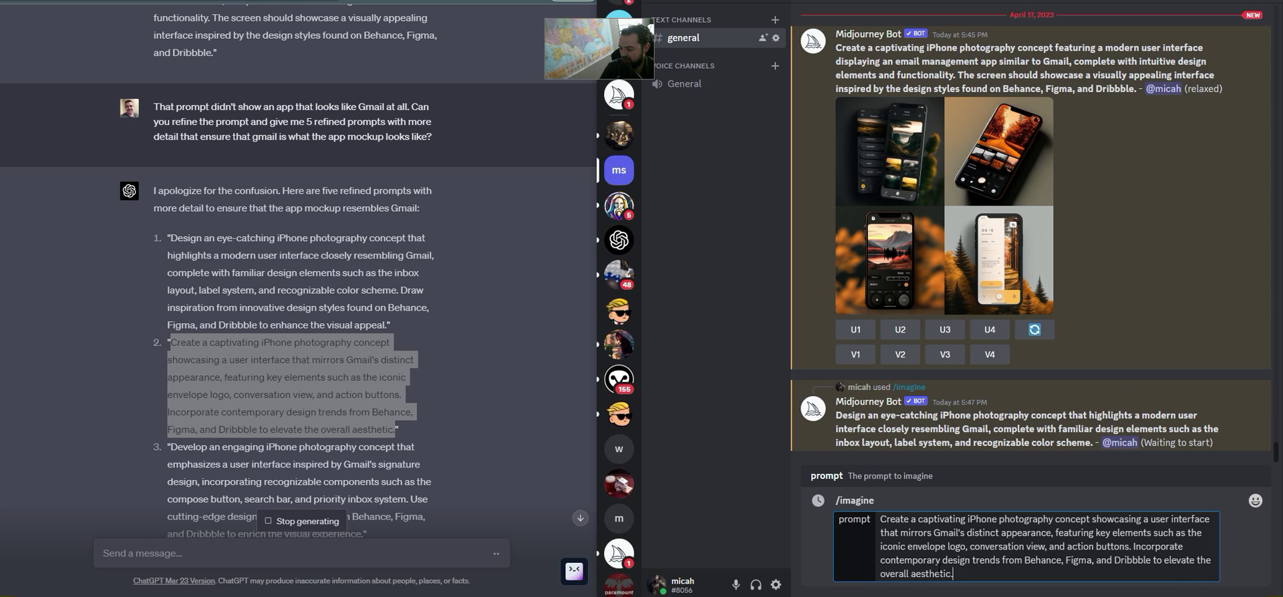
key("Return")
Copy the full third refined prompt, about Gmail's signature design, and submit it to Midjourney with the /imagine command
scroll(339, 401, "down", 2)
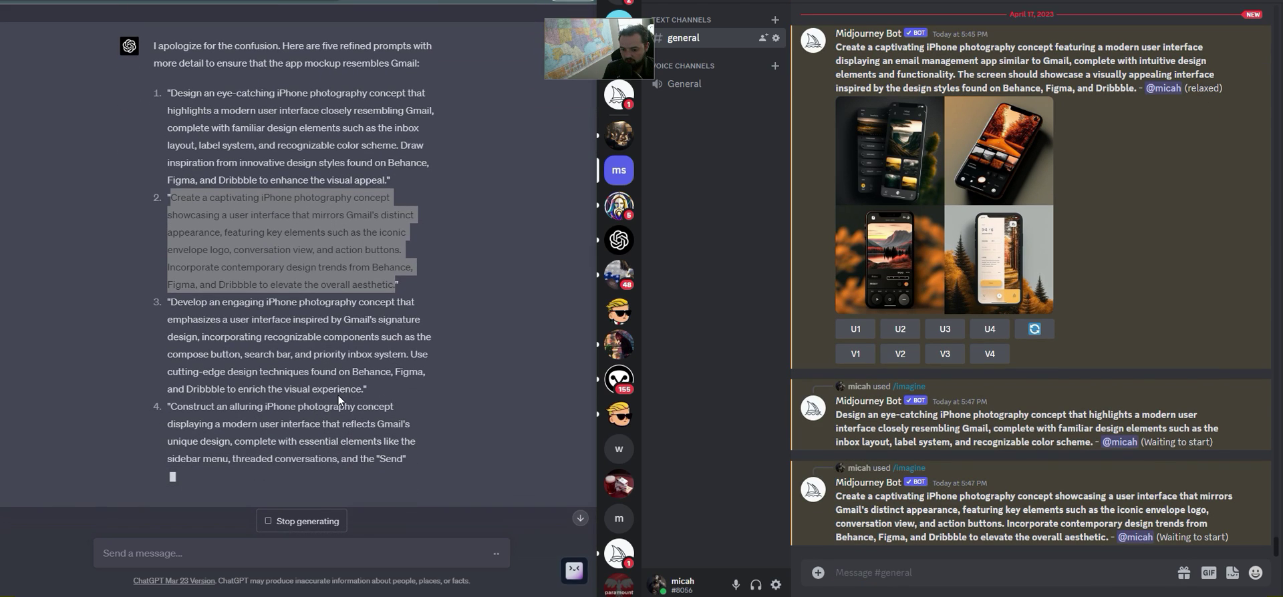
left_click_drag(169, 302, 364, 390)
key("ctrl+c")
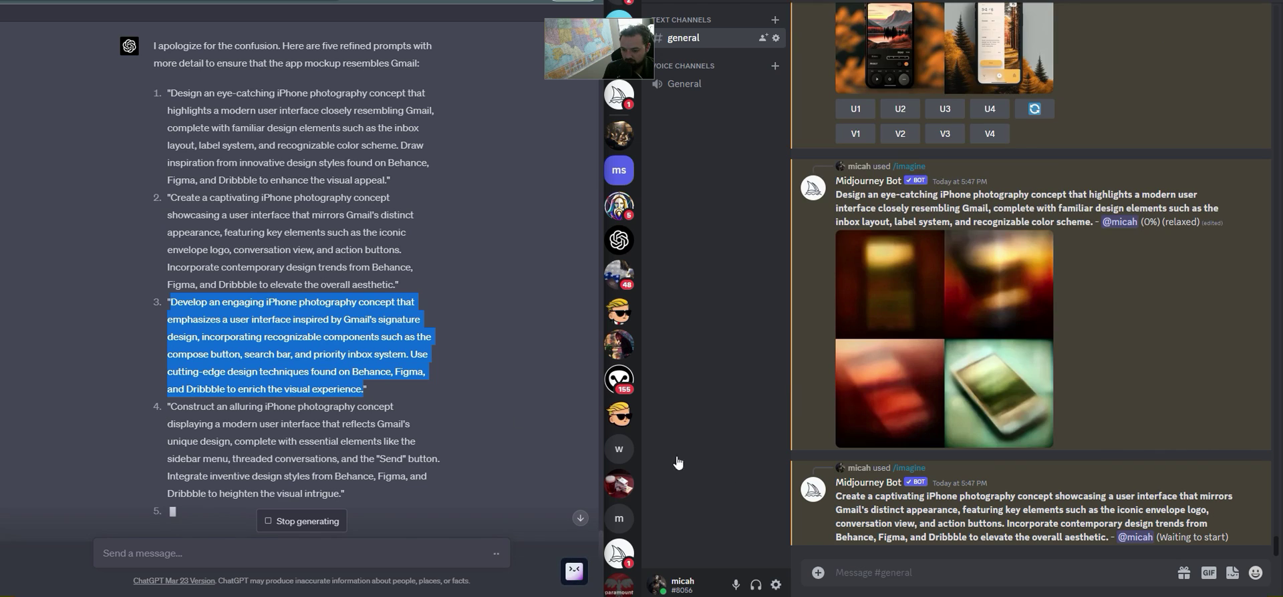
left_click(1002, 574)
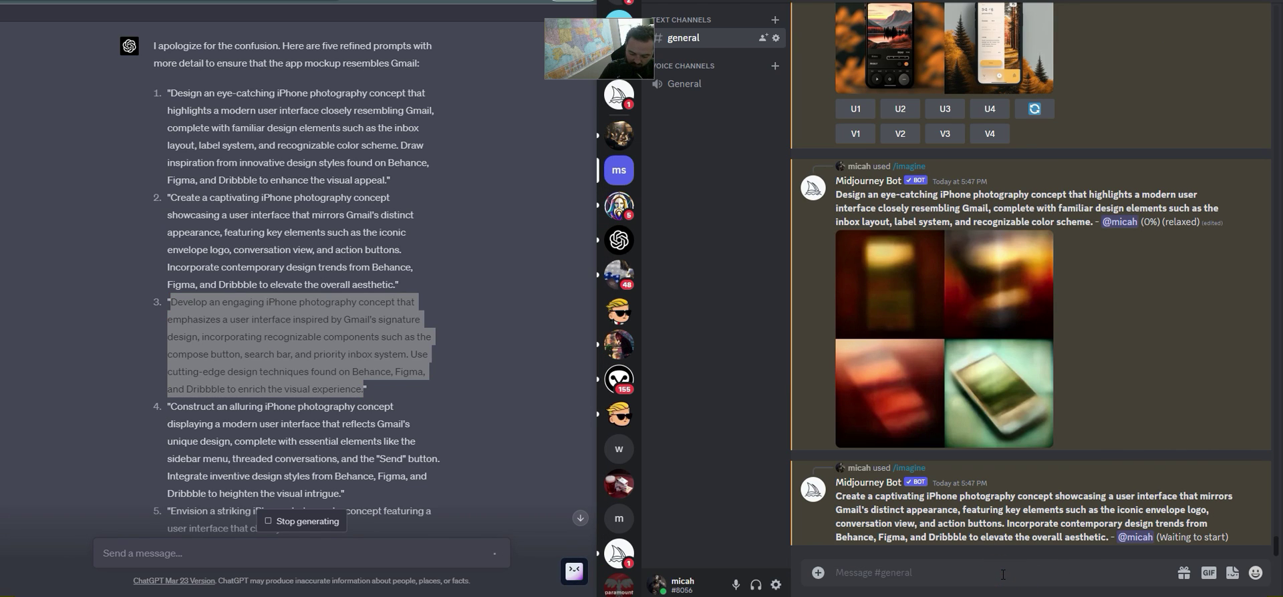
type("/")
key("Return")
key("ctrl+v")
key("Return")
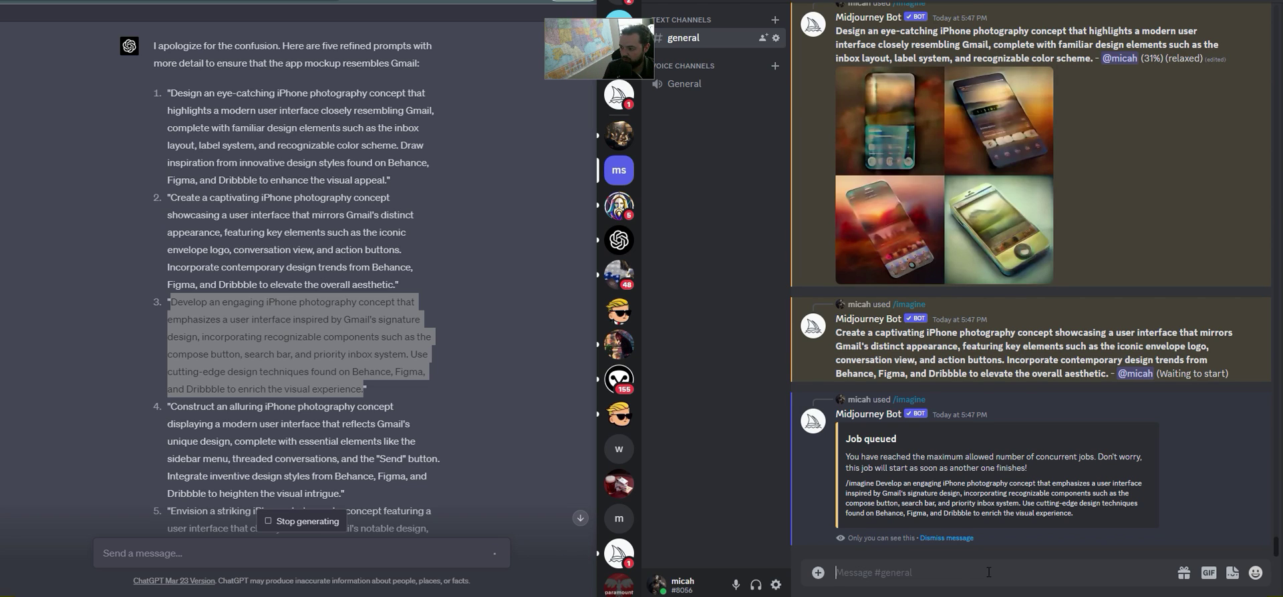
Copy the fourth refined prompt up to "the "Send" button." and submit it to Midjourney with the /imagine command
scroll(236, 412, "down", 1)
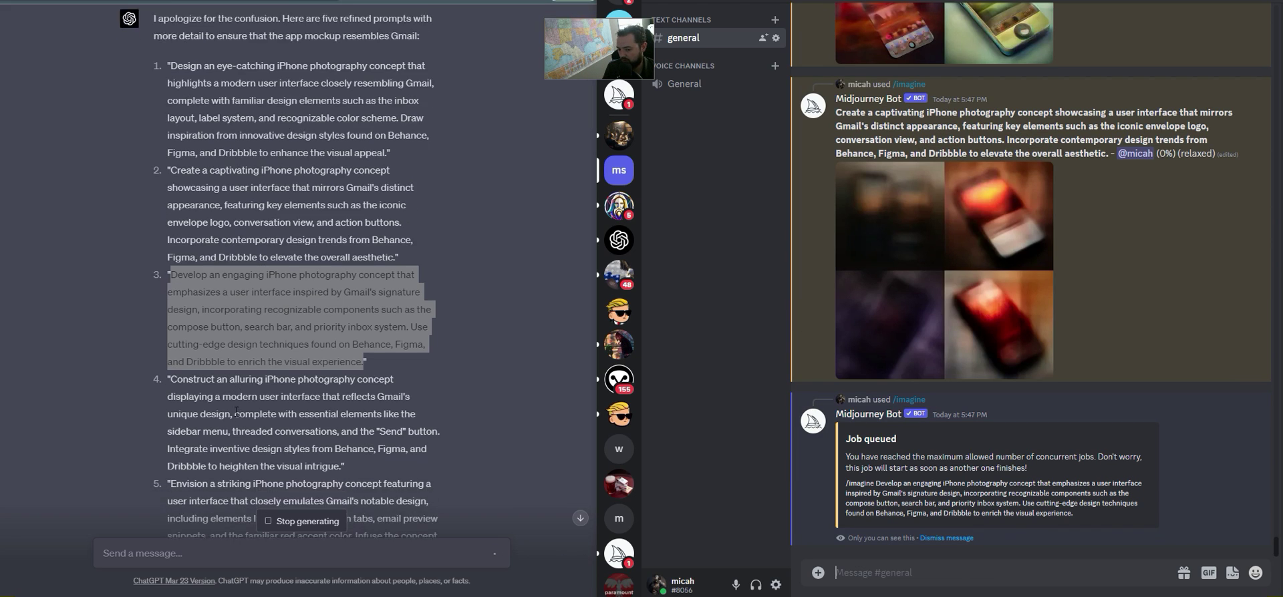
scroll(236, 413, "down", 2)
left_click(172, 324)
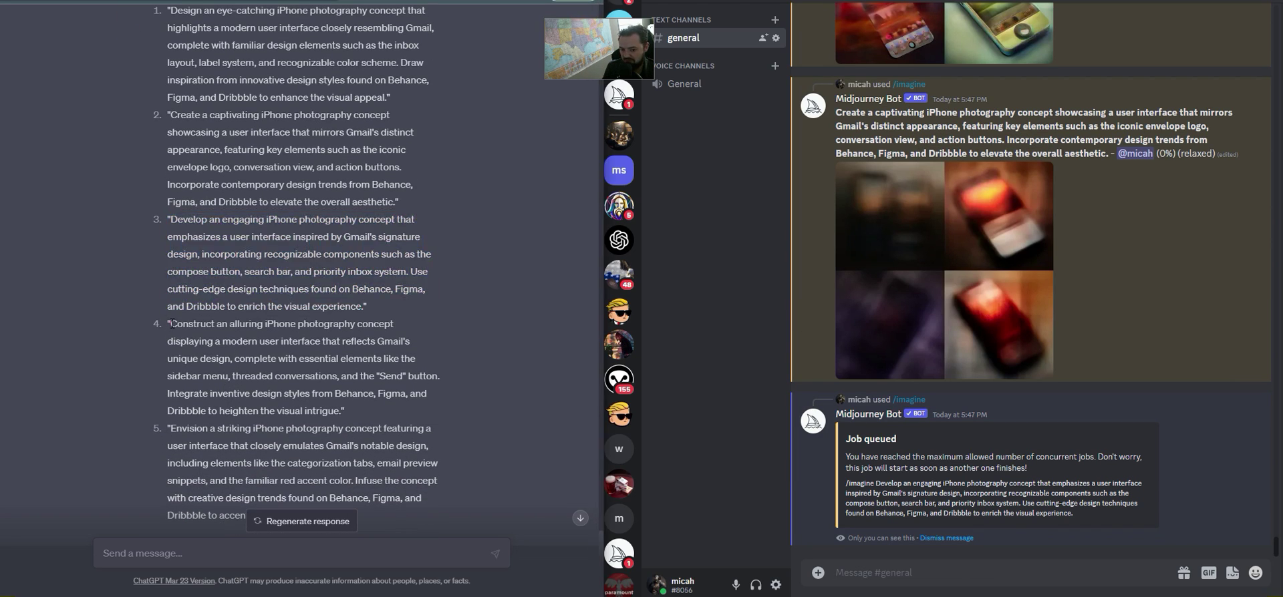
left_click_drag(172, 324, 439, 378)
key("ctrl+c")
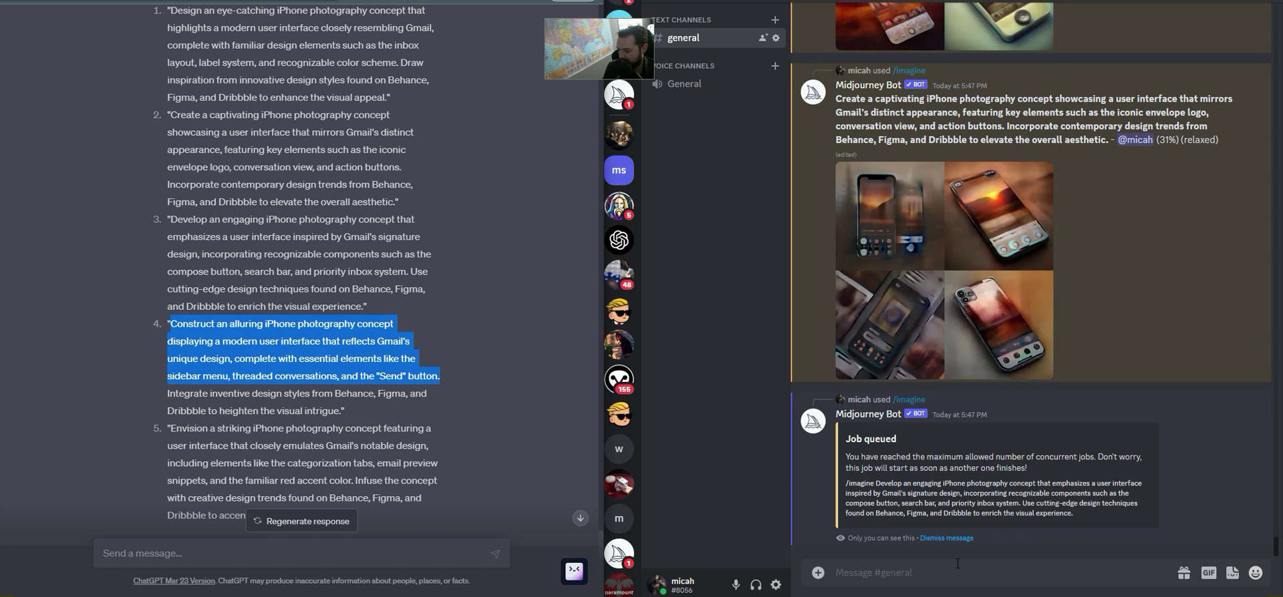
left_click(942, 575)
type("/imagine")
key("Tab")
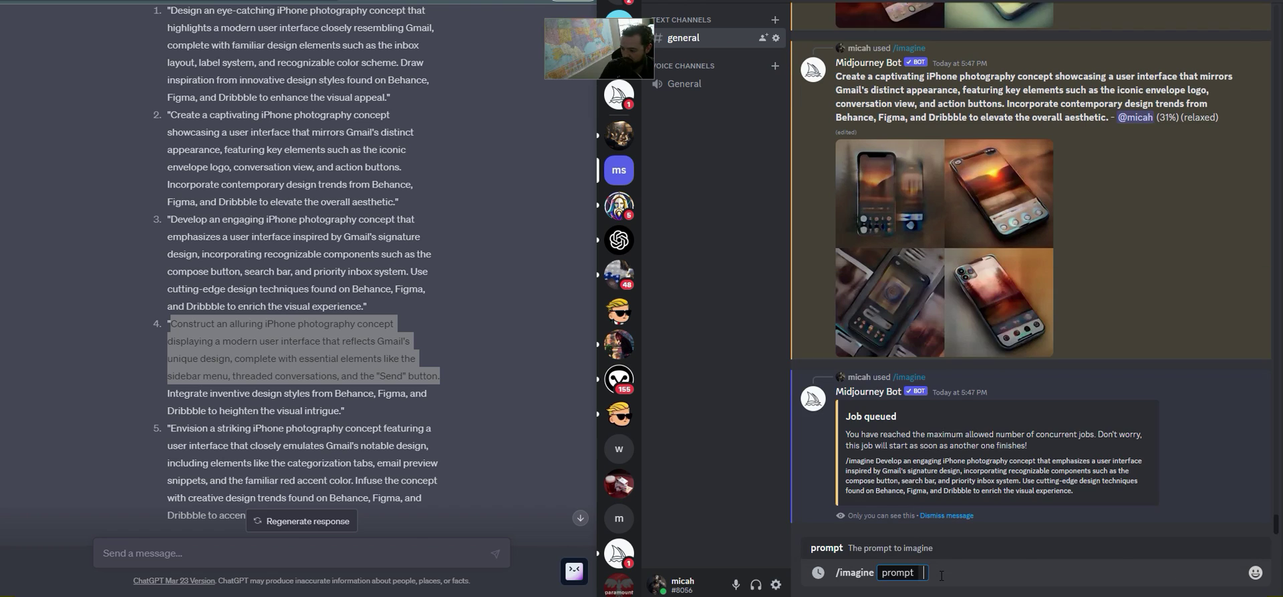
key("ctrl+v")
key("Return")
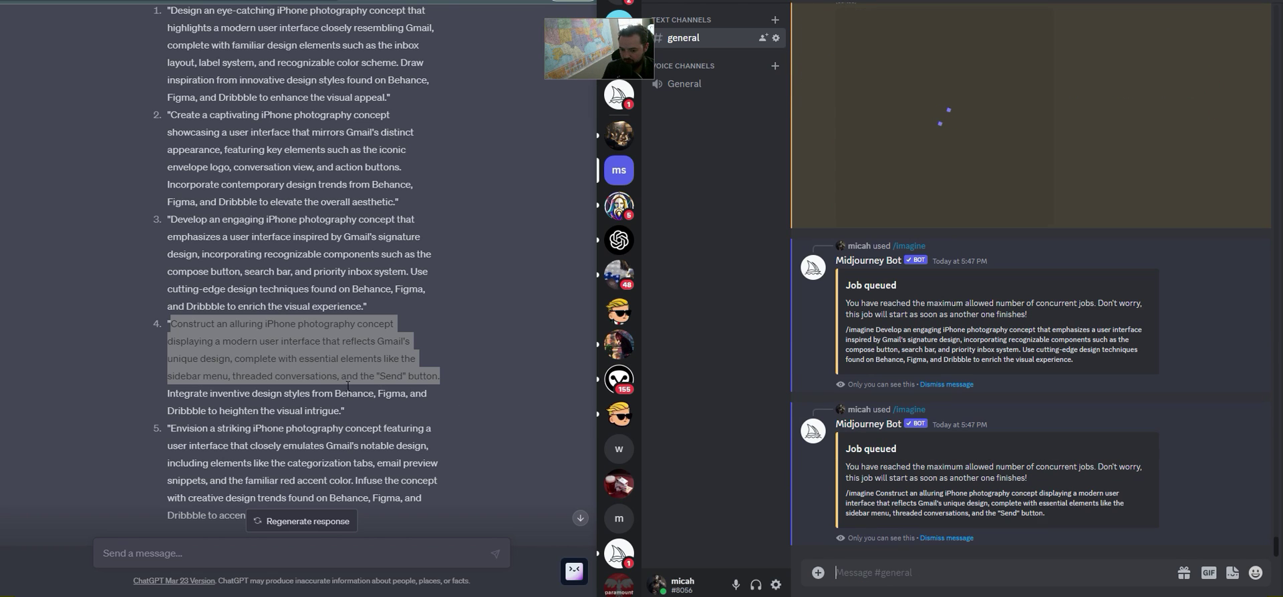
Examine the image grids generated from the first and second refined prompts at enlarged size for resemblance to Gmail
scroll(1034, 318, "up", 5)
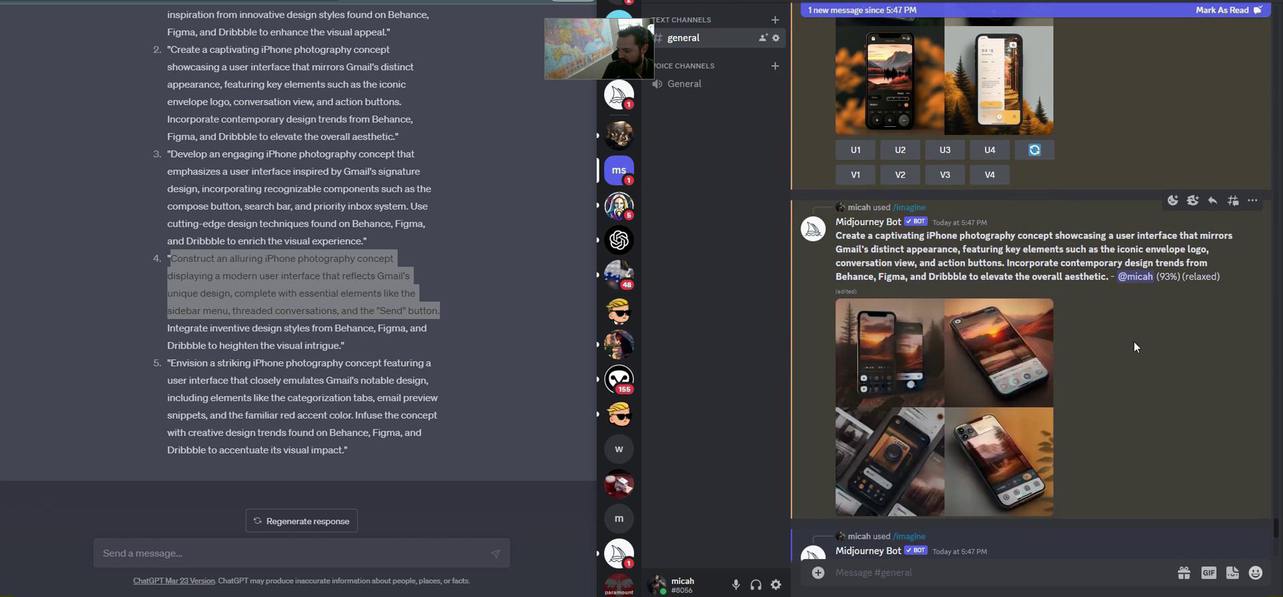
scroll(1134, 346, "down", 2)
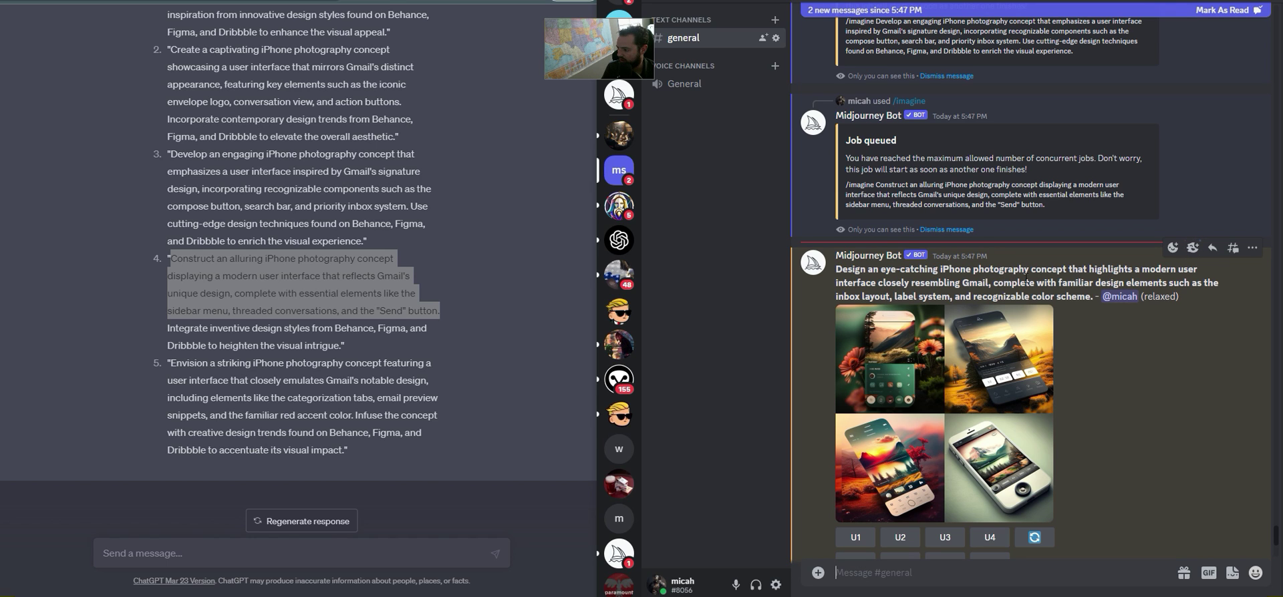
left_click(1015, 378)
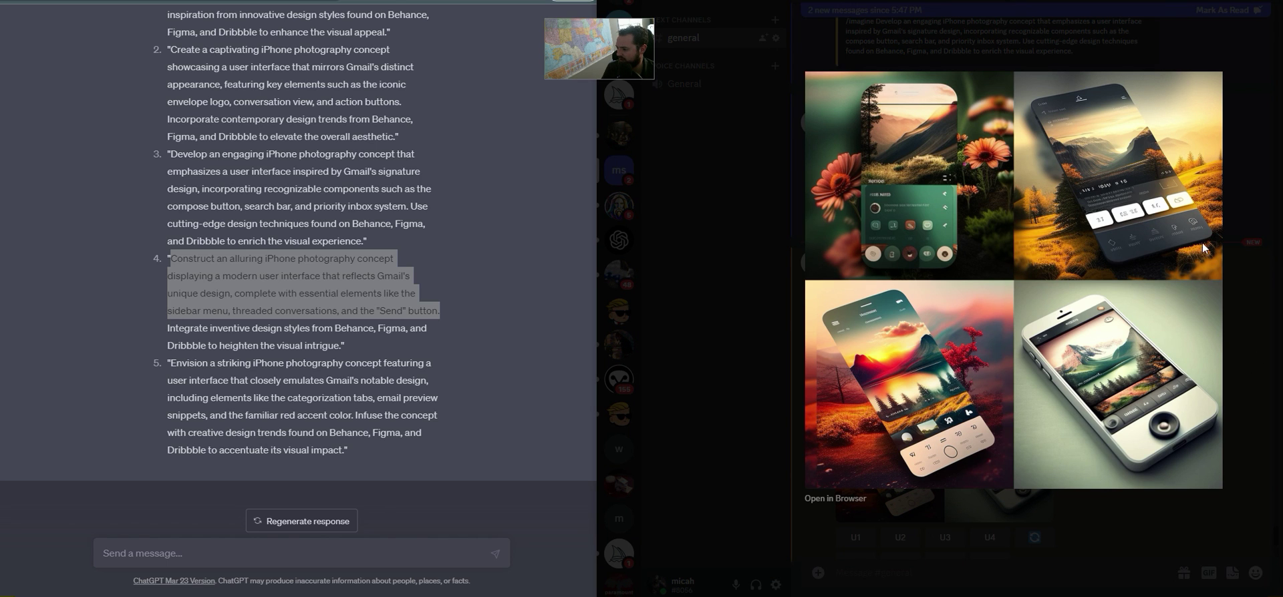
left_click(1239, 230)
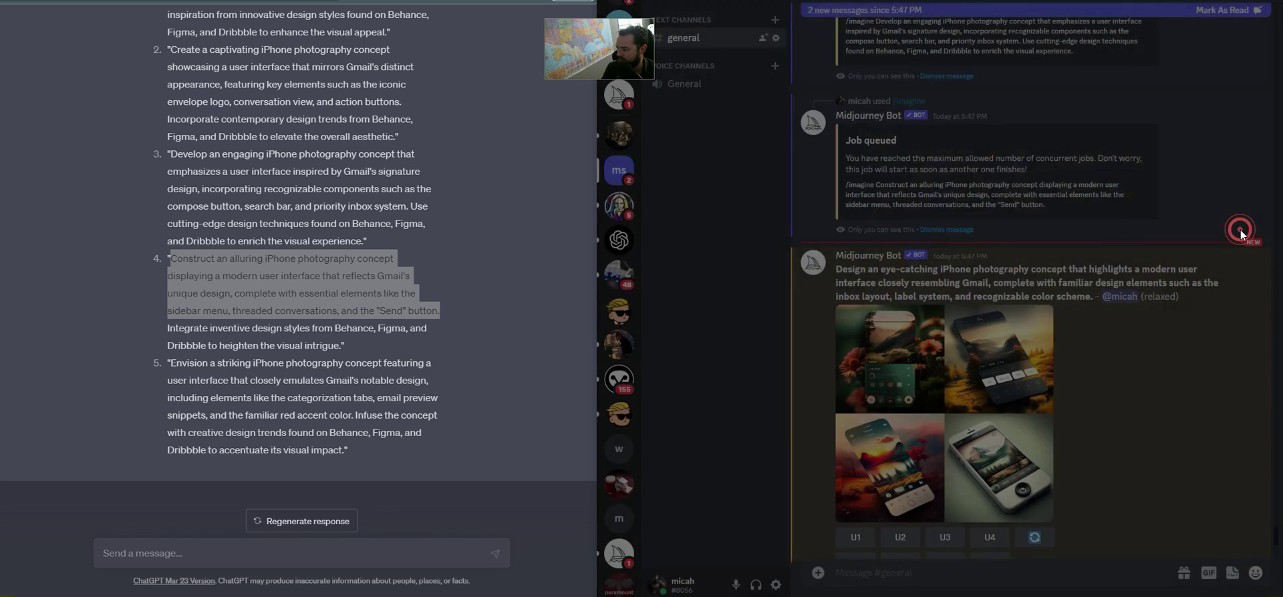
scroll(1092, 419, "down", 3)
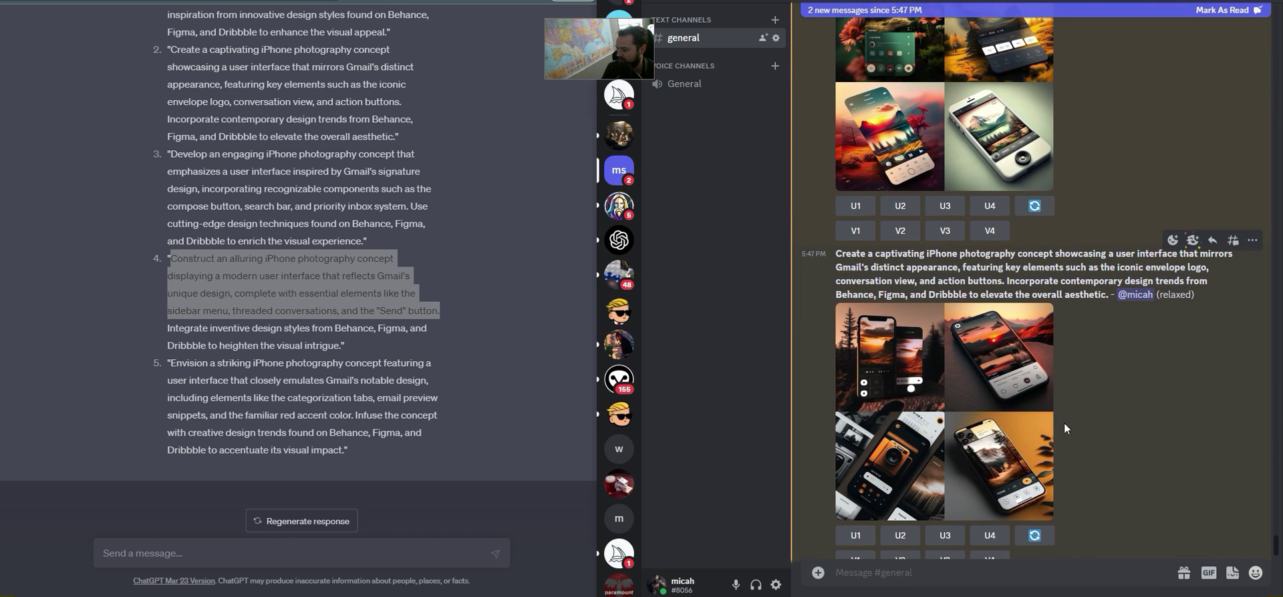
left_click(1032, 429)
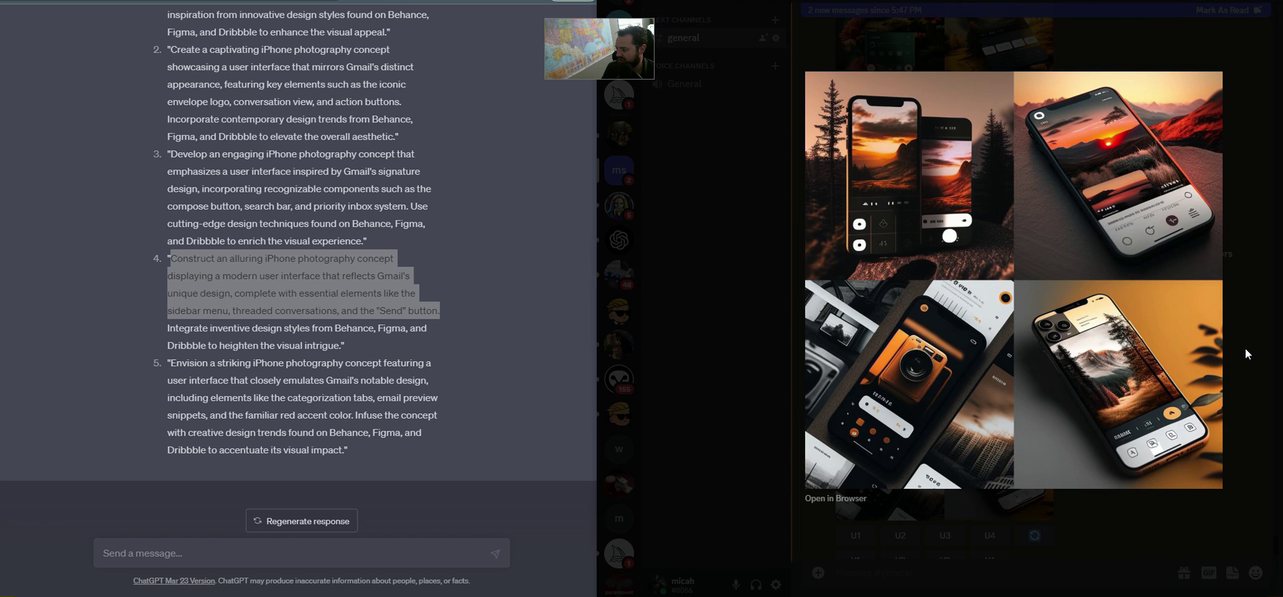
left_click(1244, 348)
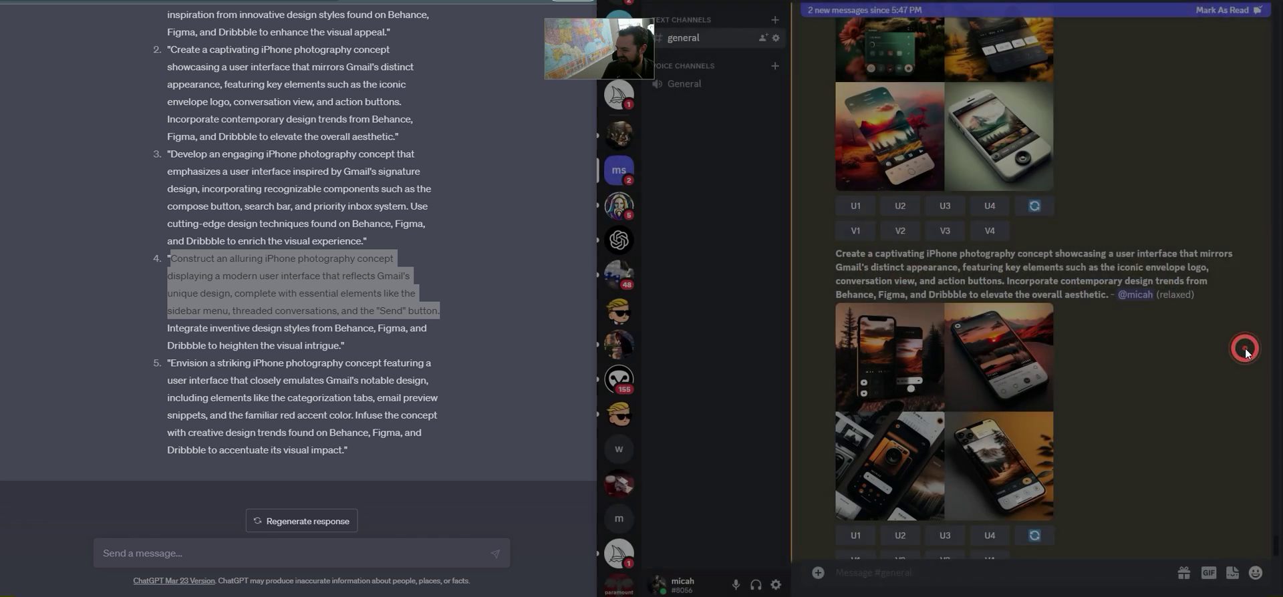
scroll(1216, 365, "down", 2)
Tell ChatGPT that none of these are providing a gmail-style interface and ask for a more detailed prompt that for sure will show one
left_click(403, 567)
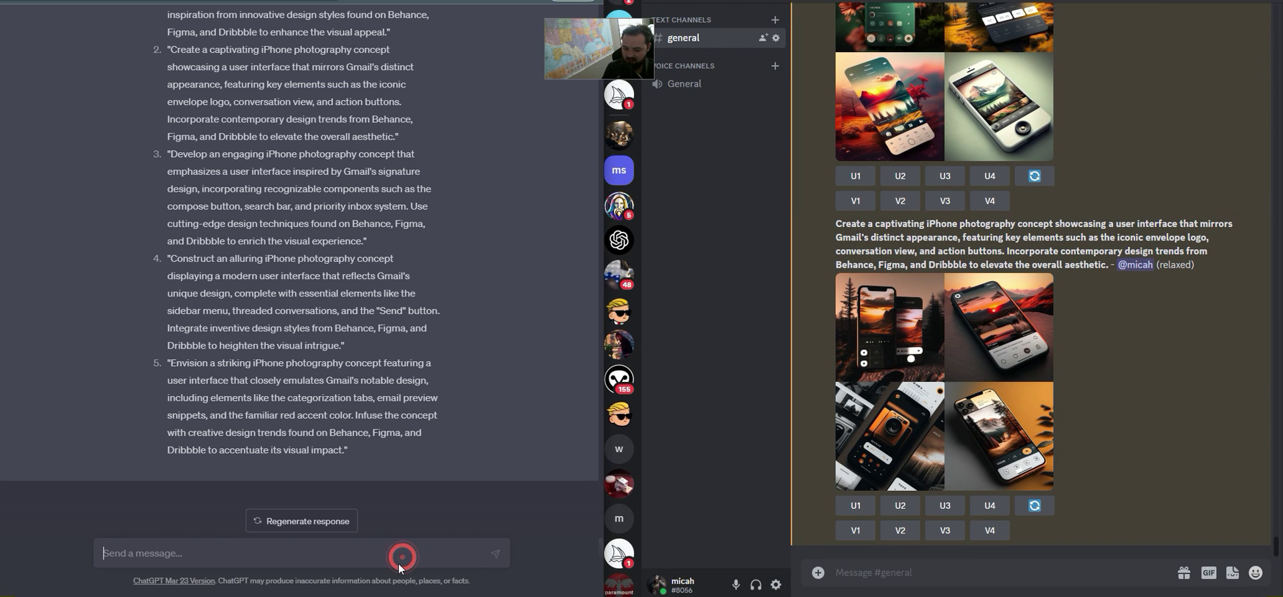
type("None of these")
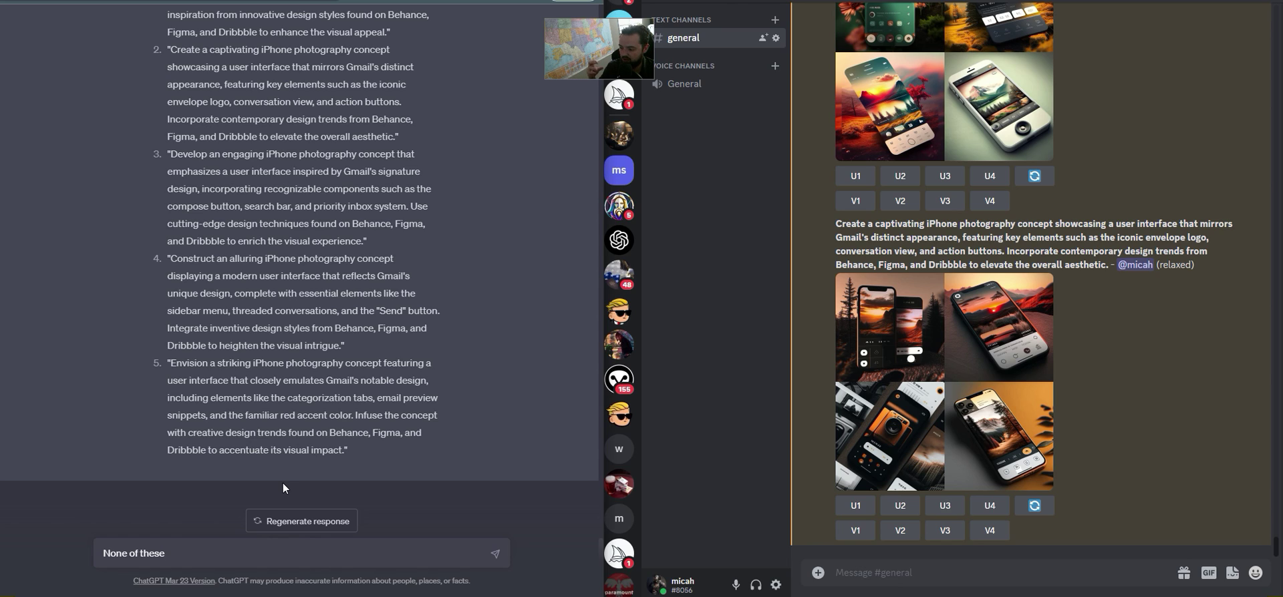
type("a")
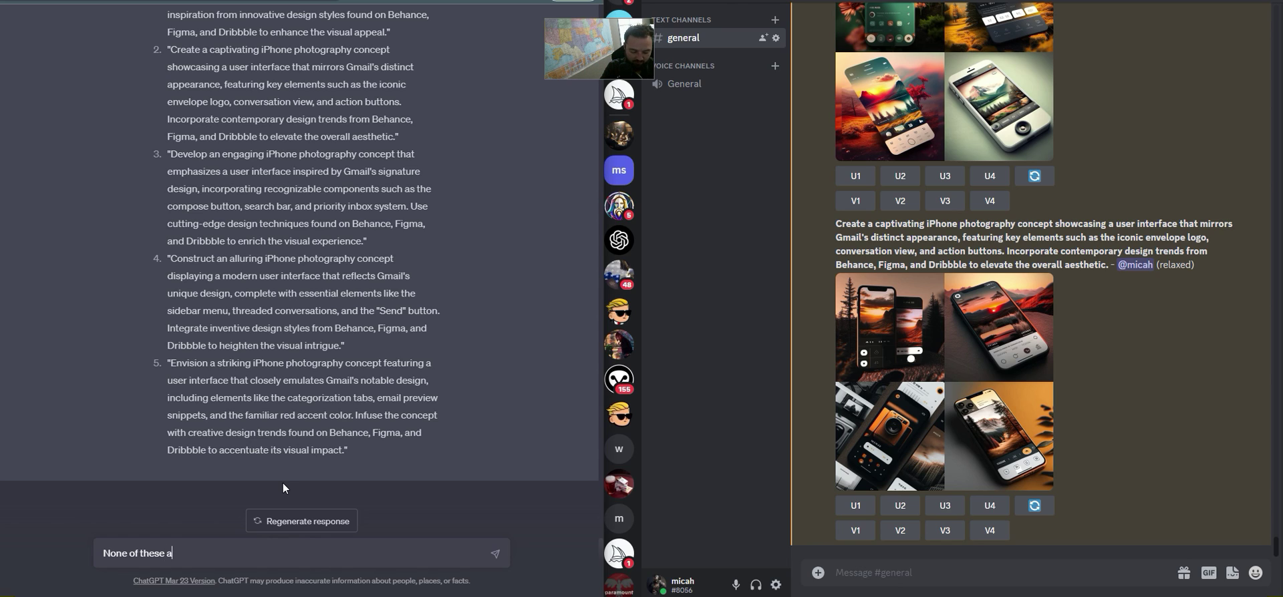
type("re providing ")
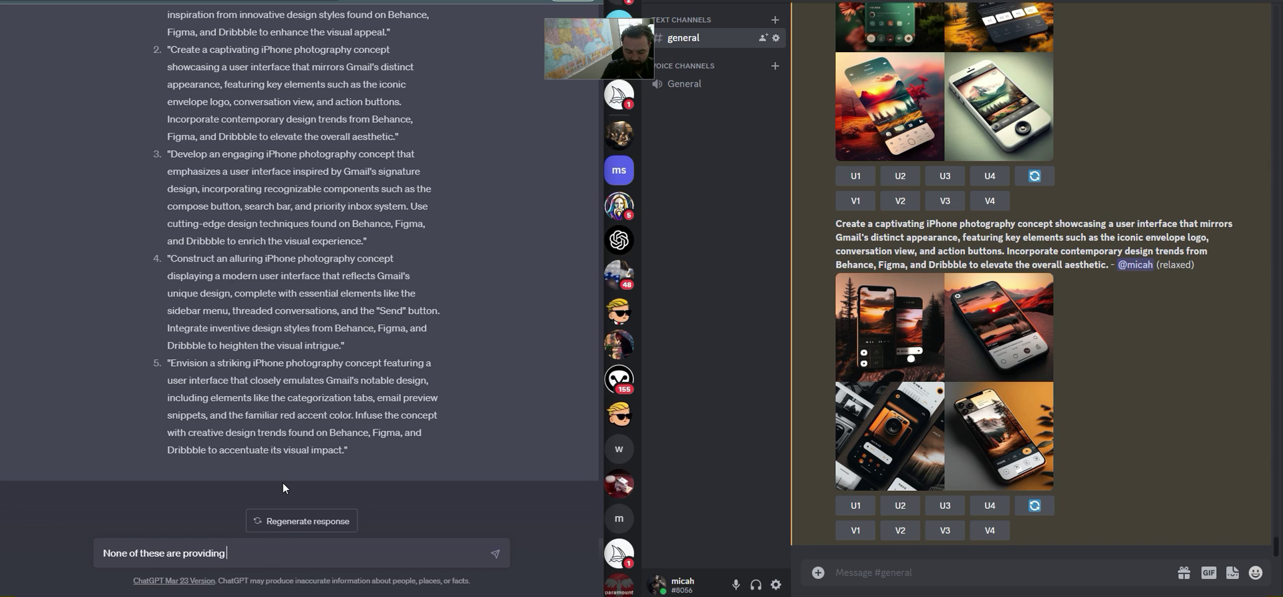
type("a gmail-s")
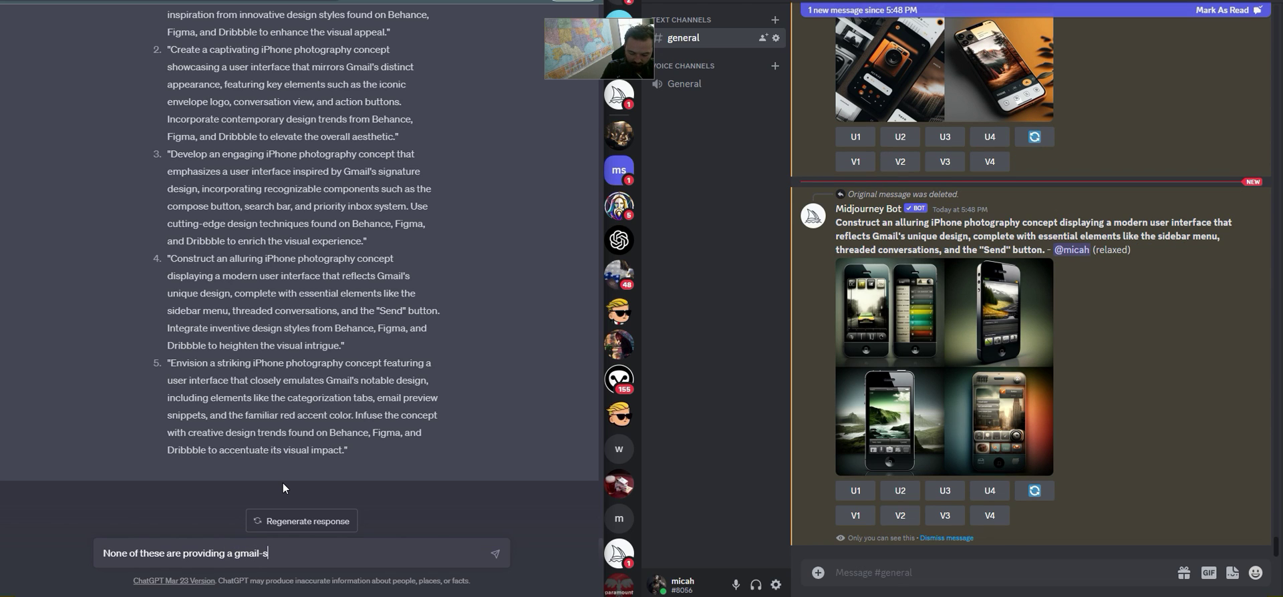
type("tyle interfac")
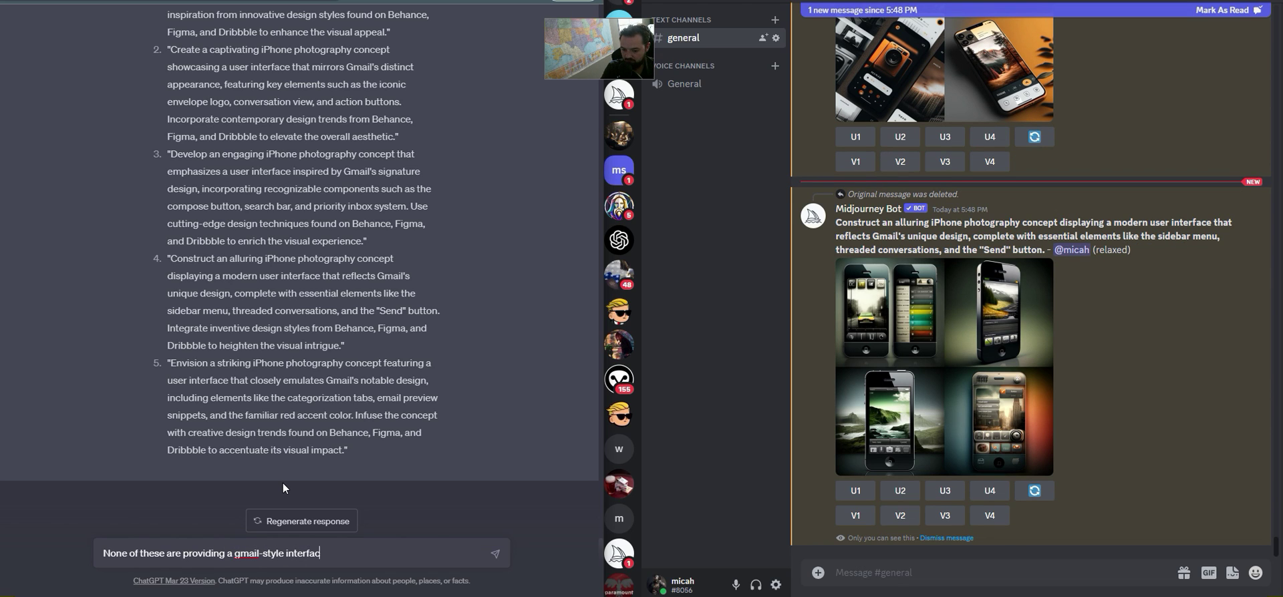
type("e. Can you be more details a")
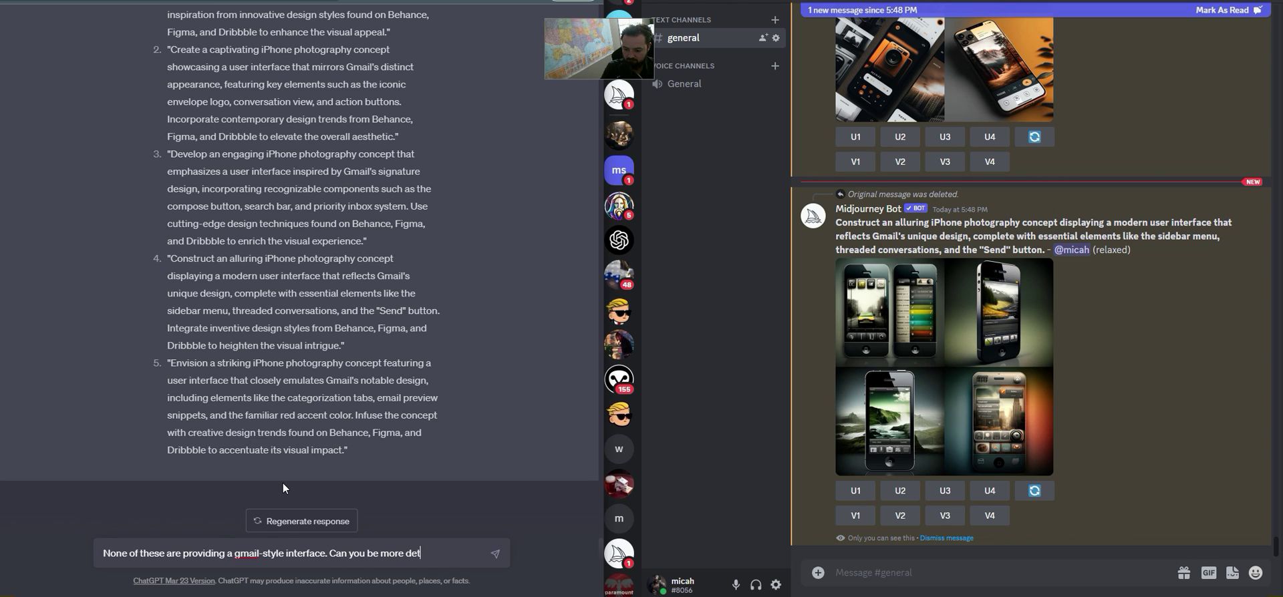
key("BackSpace")
key("BackSpace")
key("BackSpace")
type("ed and give me a")
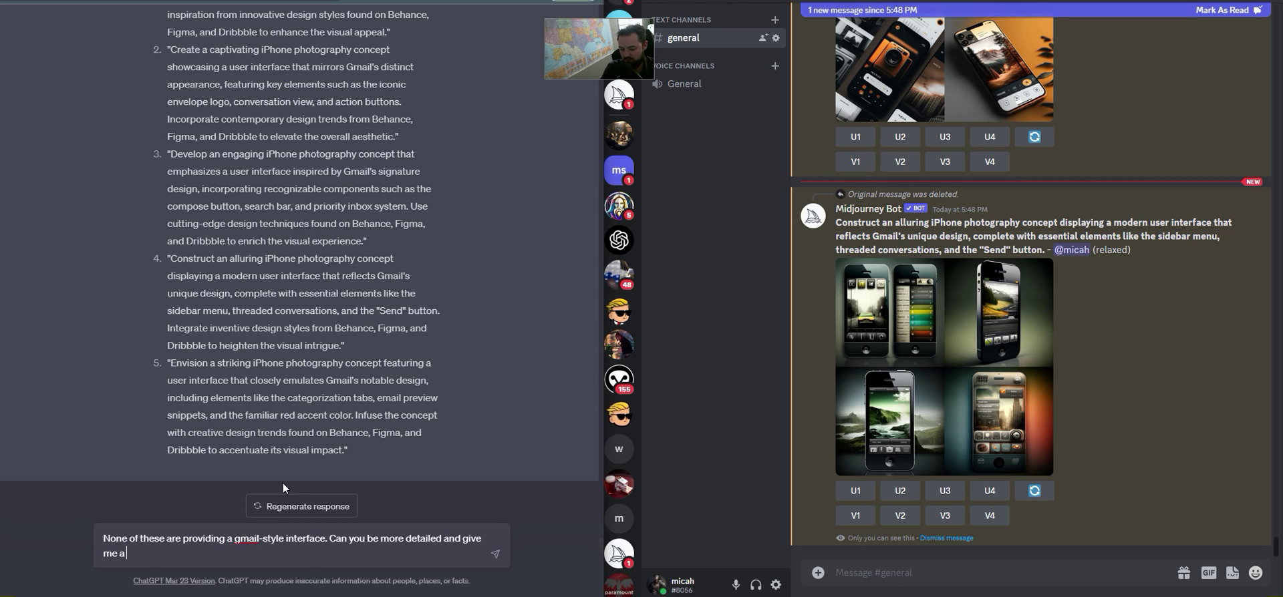
type(" p")
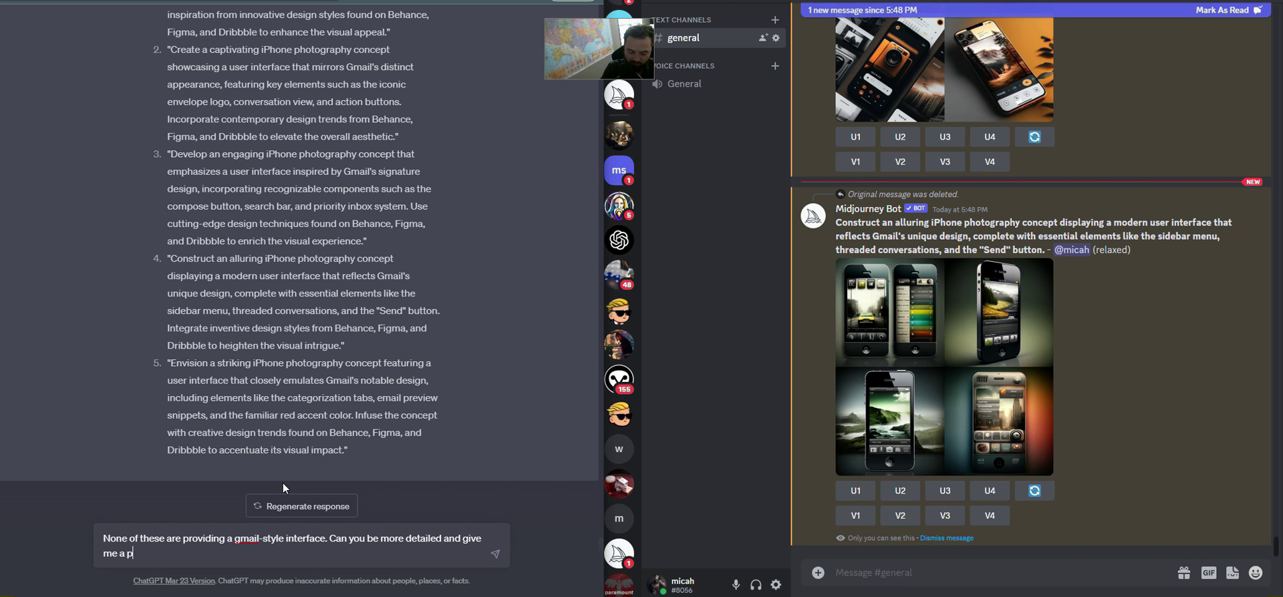
type("rompt that for sure ")
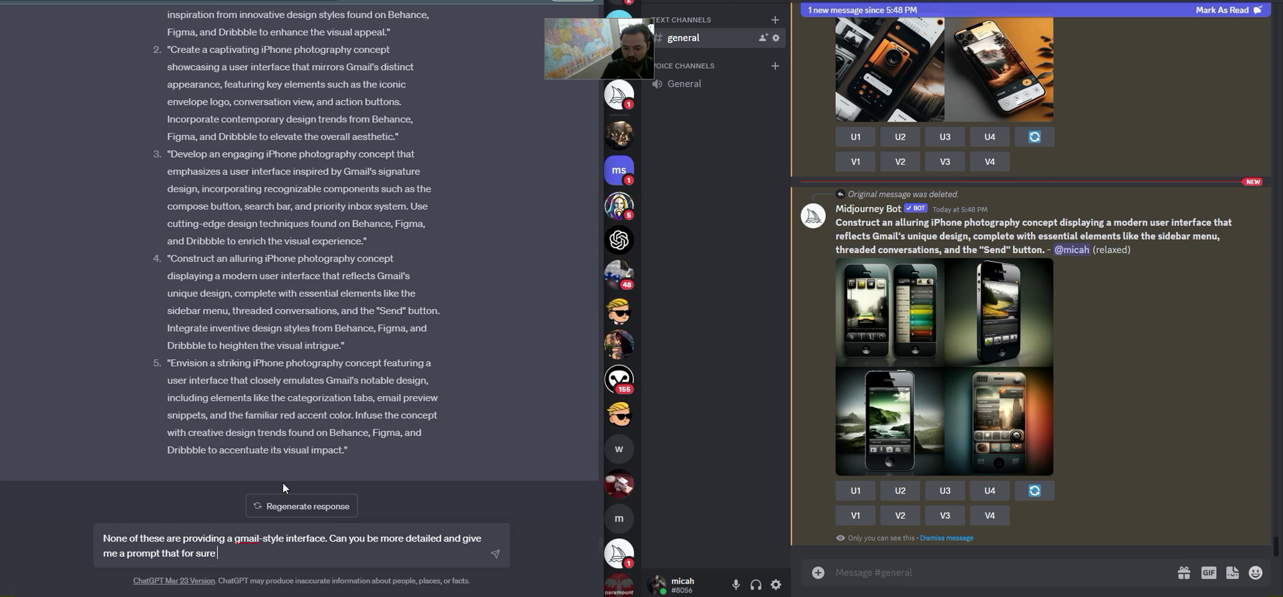
type("will show a gmail style")
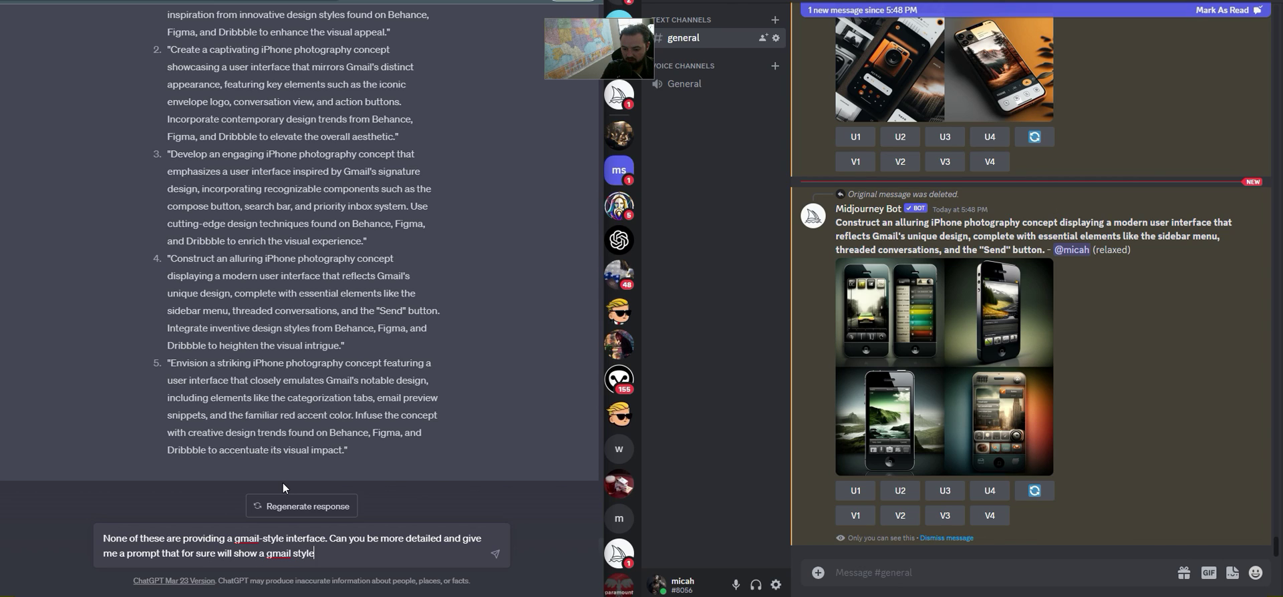
type(" app?")
key("Return")
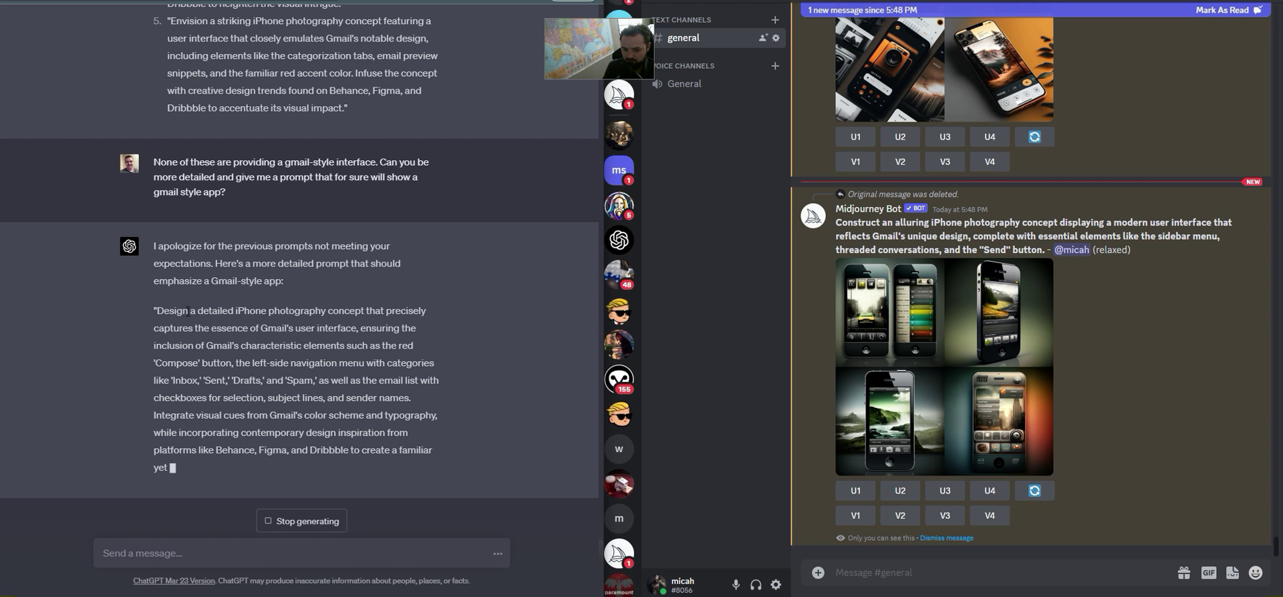
Copy ChatGPT's new prompt, from "Design a detailed iPhone photography concept" to "app experience.", and submit it to Midjourney with the /imagine command
left_click_drag(158, 289, 361, 461)
key("ctrl+c")
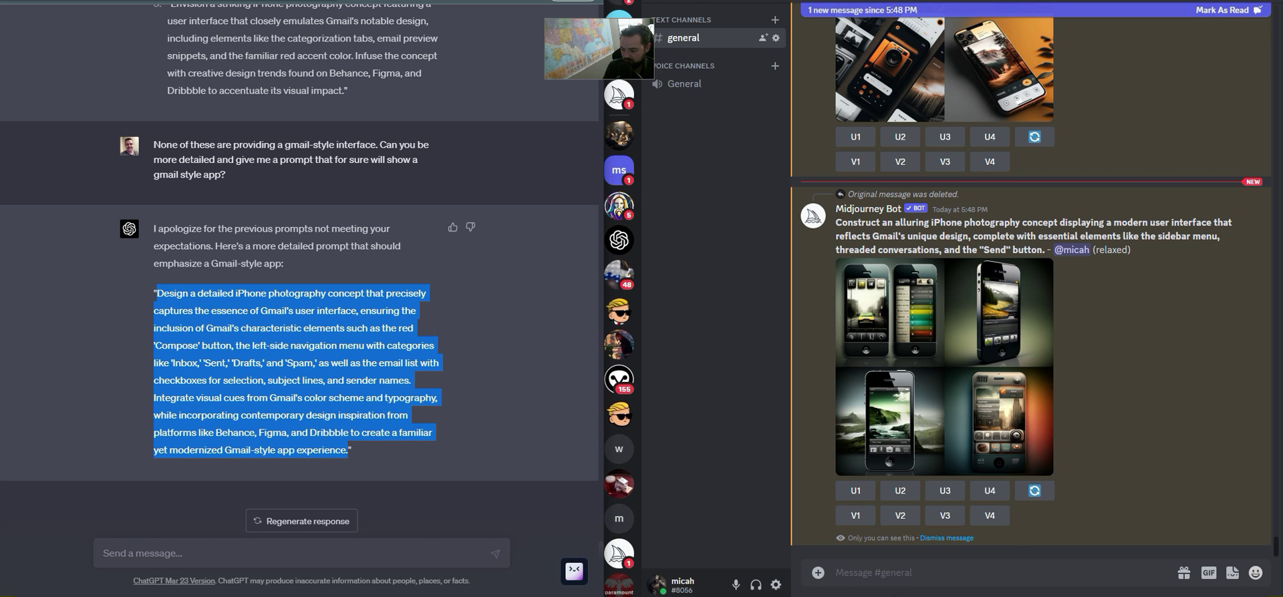
left_click(889, 574)
type("/")
key("Return")
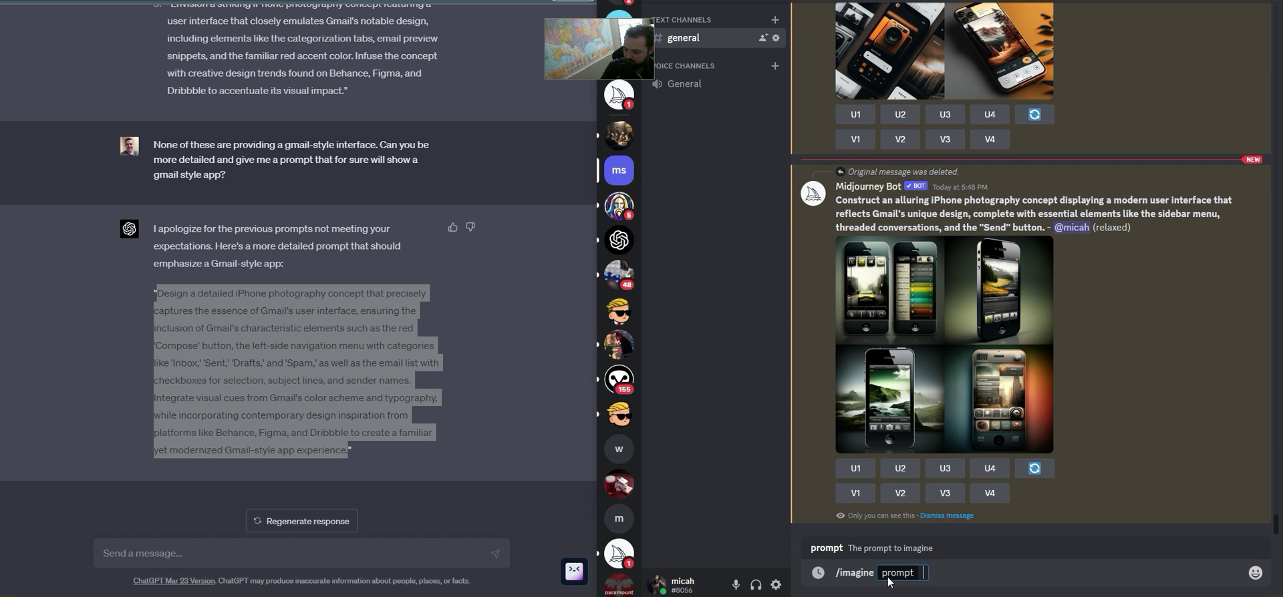
key("ctrl+v")
key("Return")
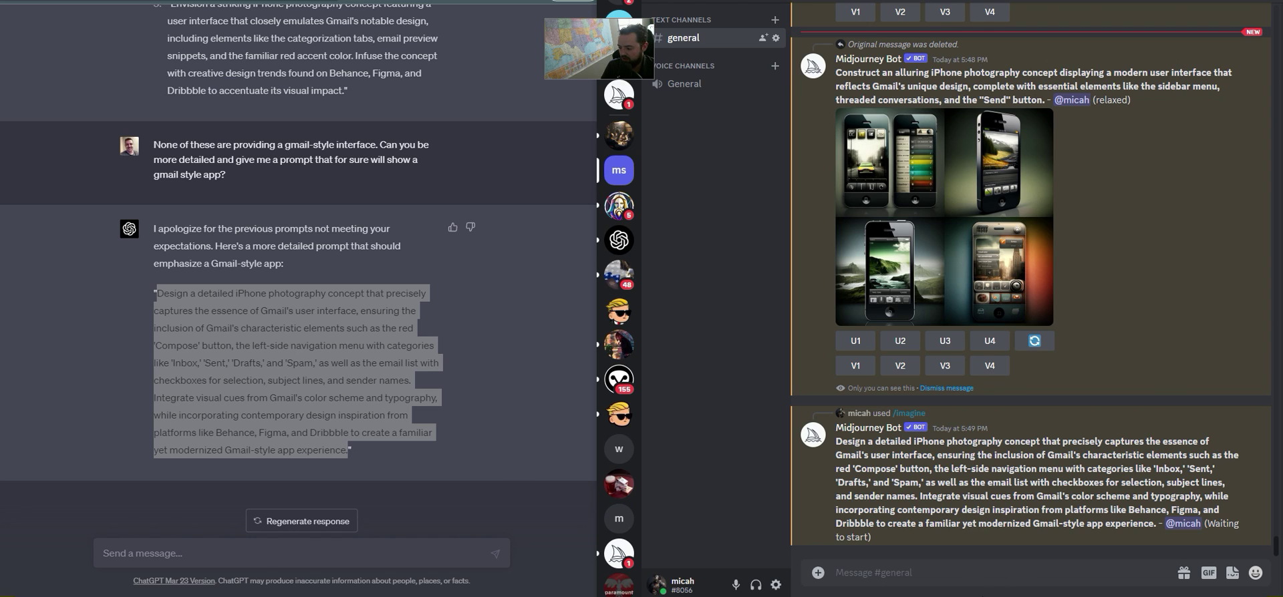
Submit the same detailed prompt with another /imagine command, replacing "iPhone photography" with "smartphone app"
type("/")
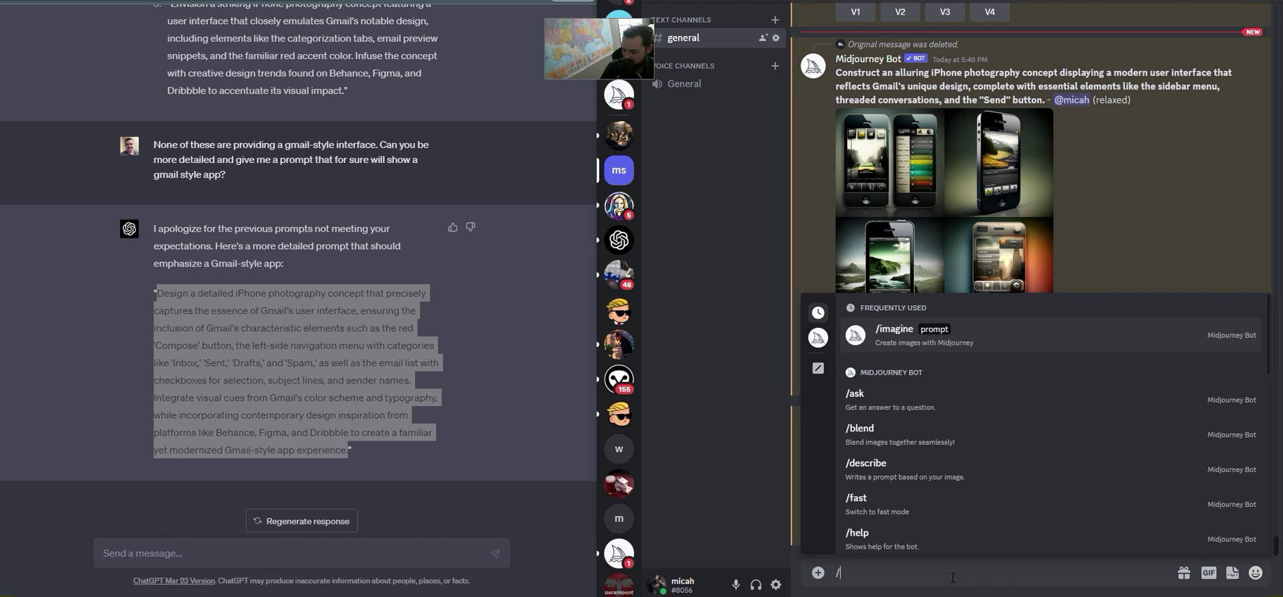
type("imagine")
key("Tab")
key("ctrl+v")
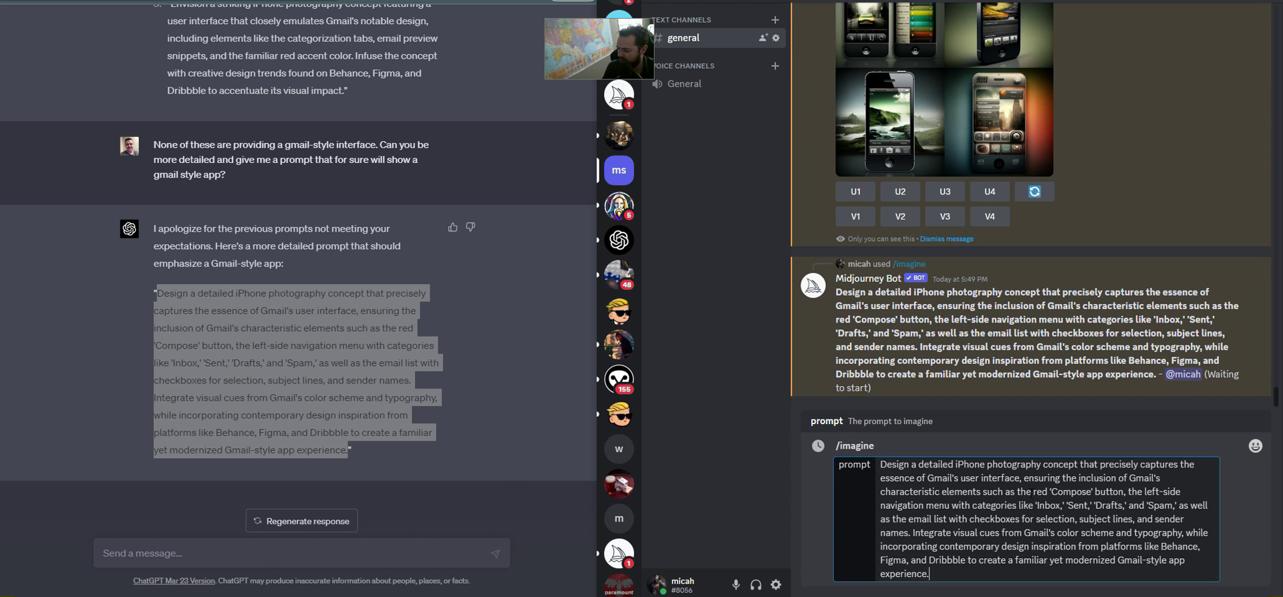
left_click_drag(1040, 470, 955, 463)
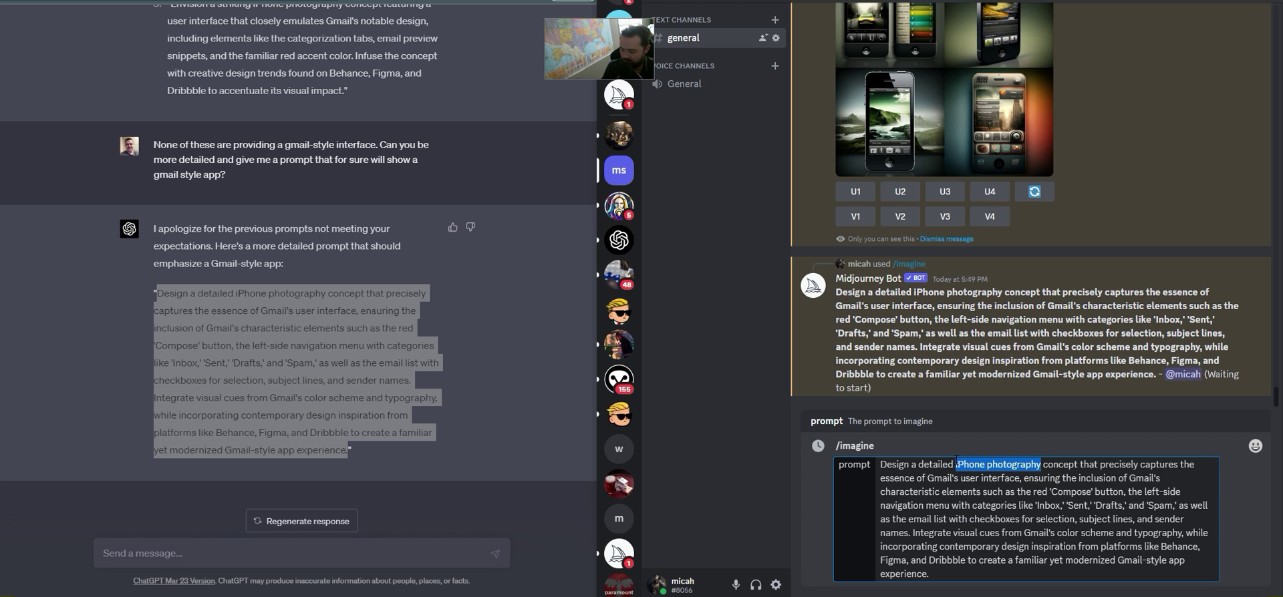
type("smartphone ")
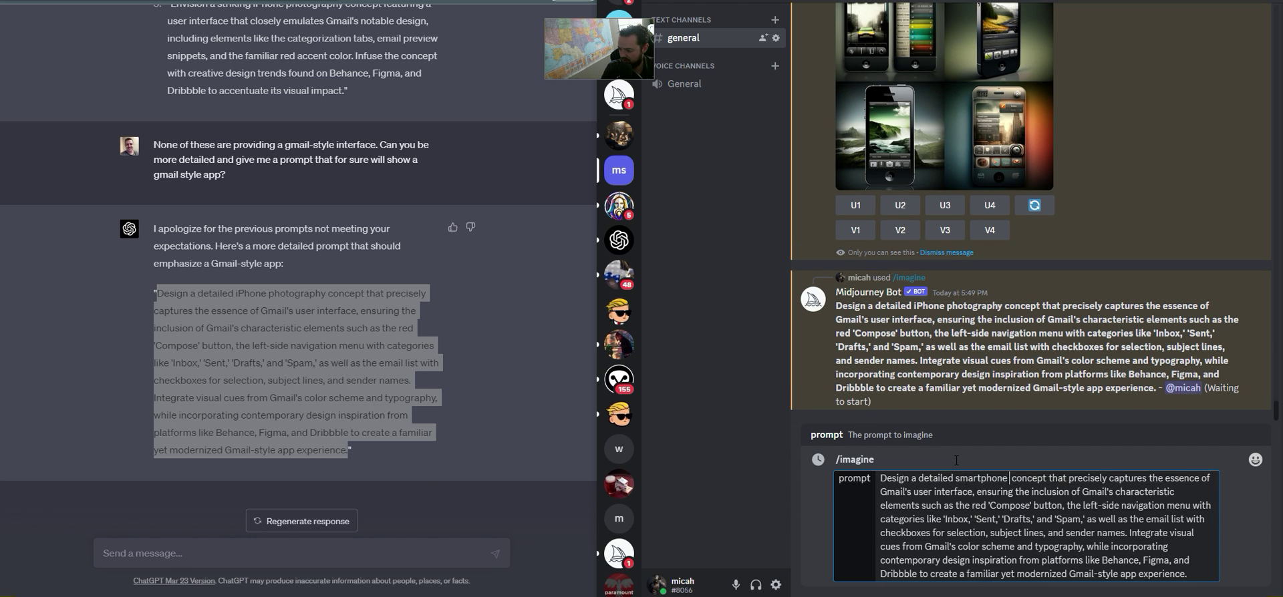
type("app")
key("Return")
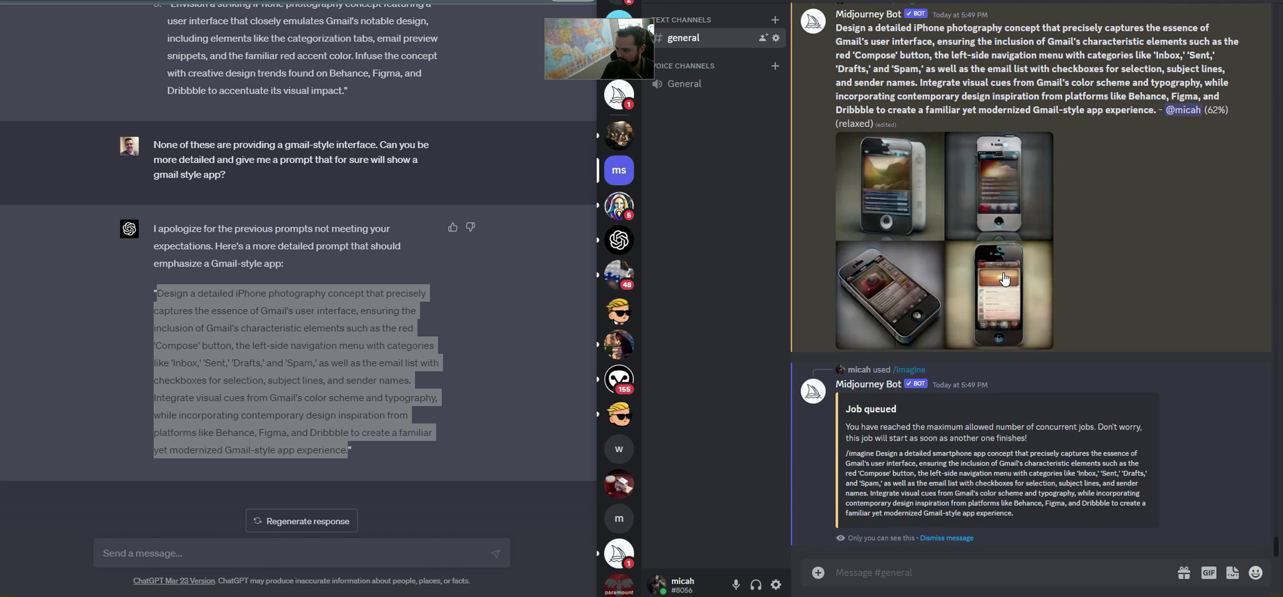
Submit the Midjourney /imagine prompt "an application interface on a smartphone that looks like Gmail"
left_click(929, 573)
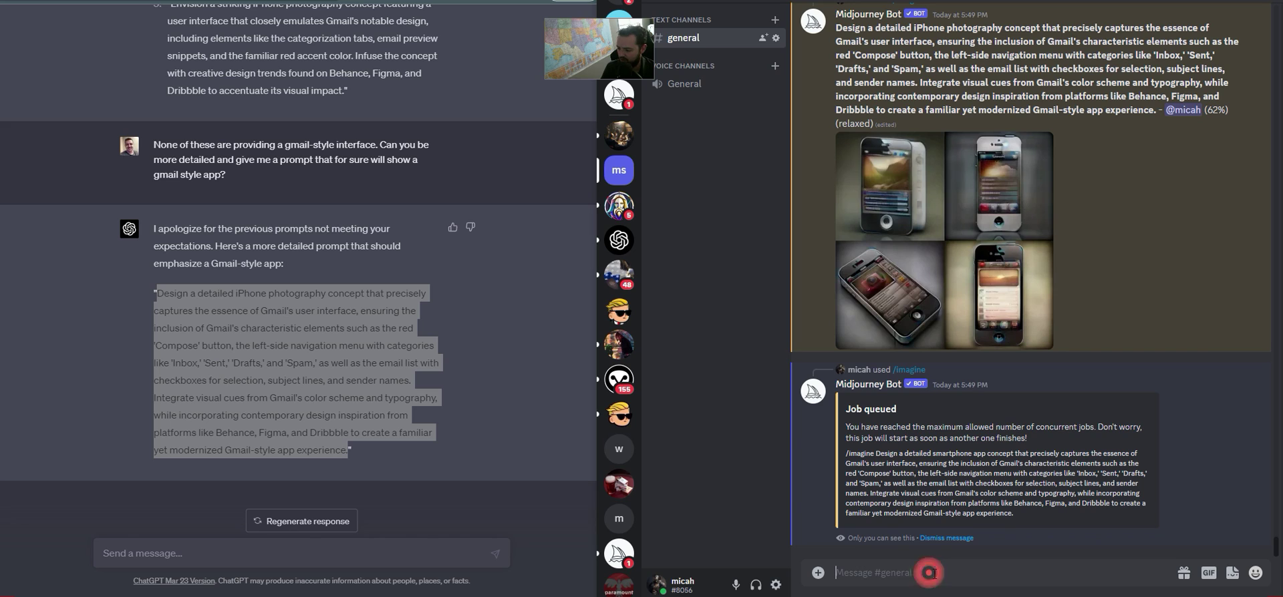
type("/")
key("Return")
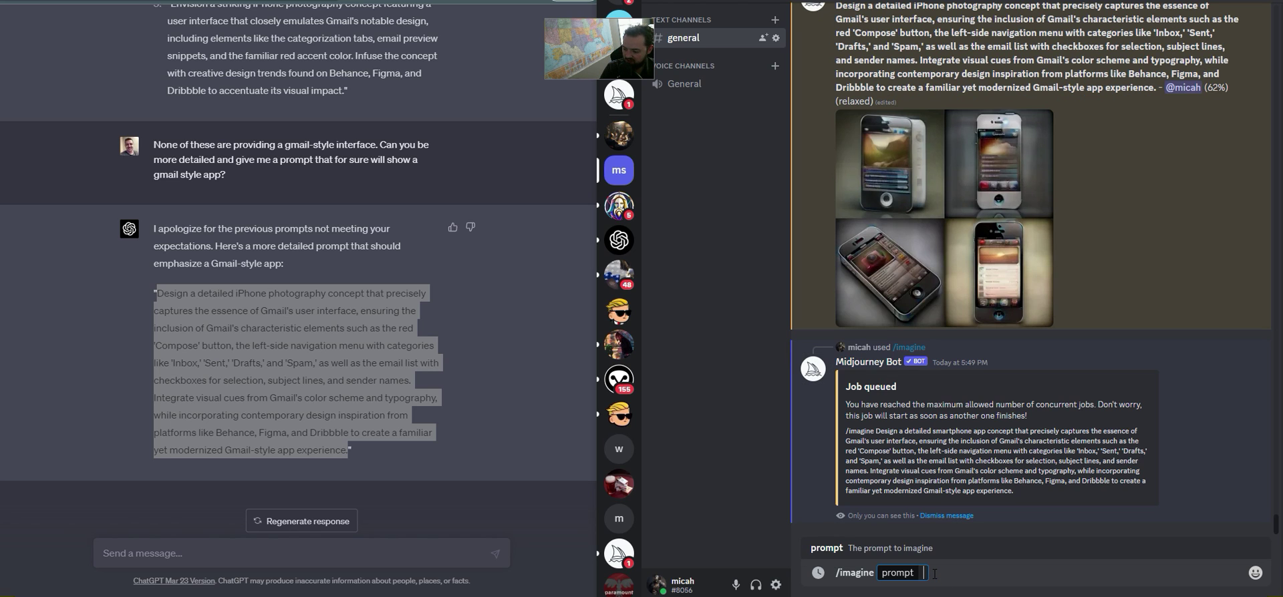
type("a")
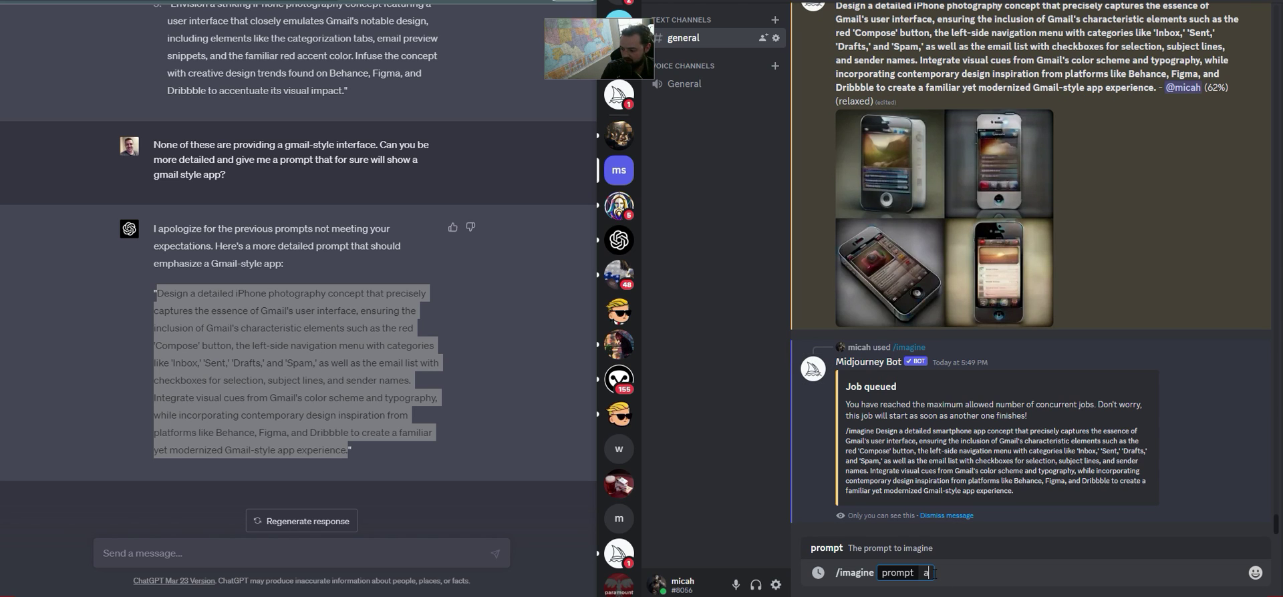
type("n application")
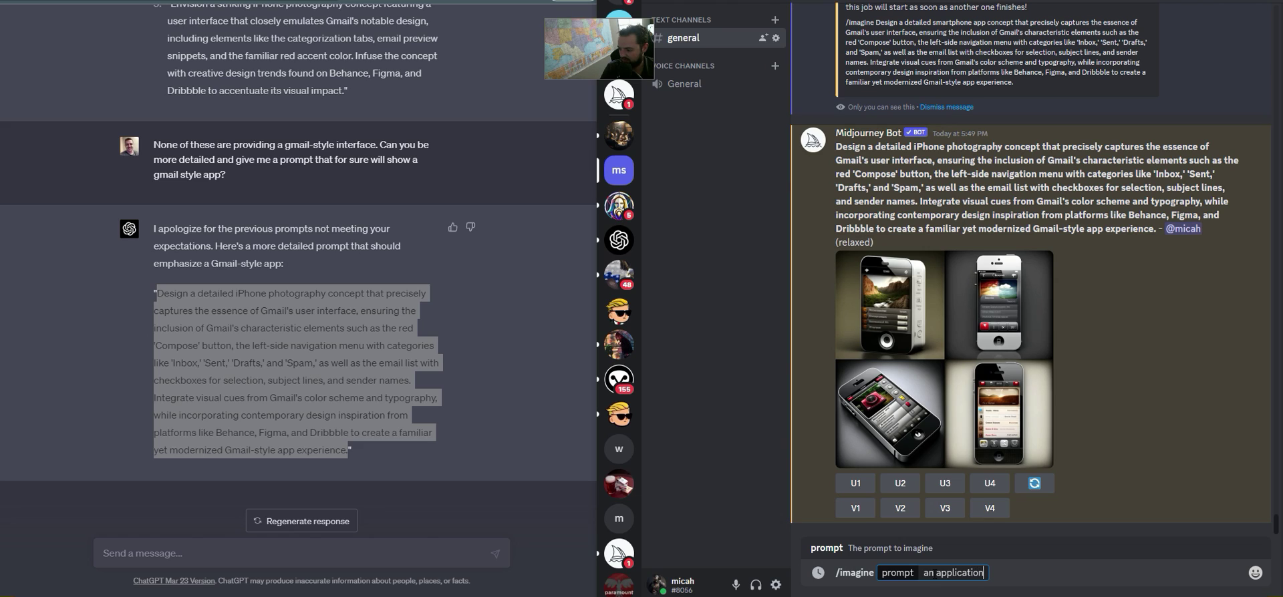
type(" on")
key("BackSpace")
key("BackSpace")
type("interface on a")
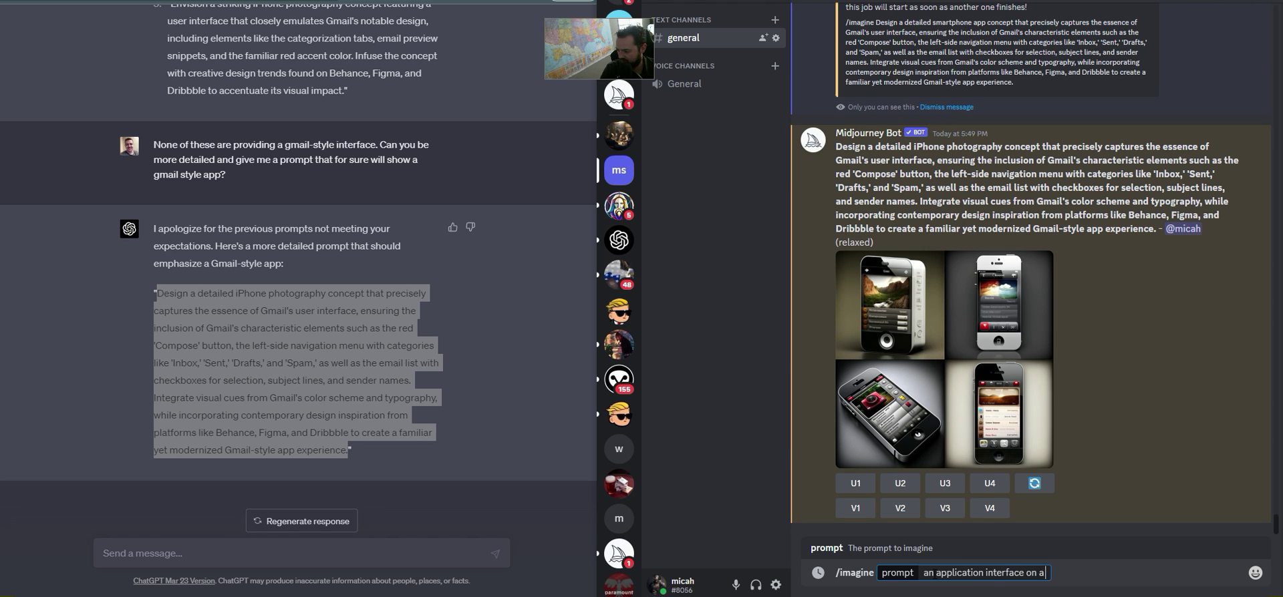
type(" smartphone that look")
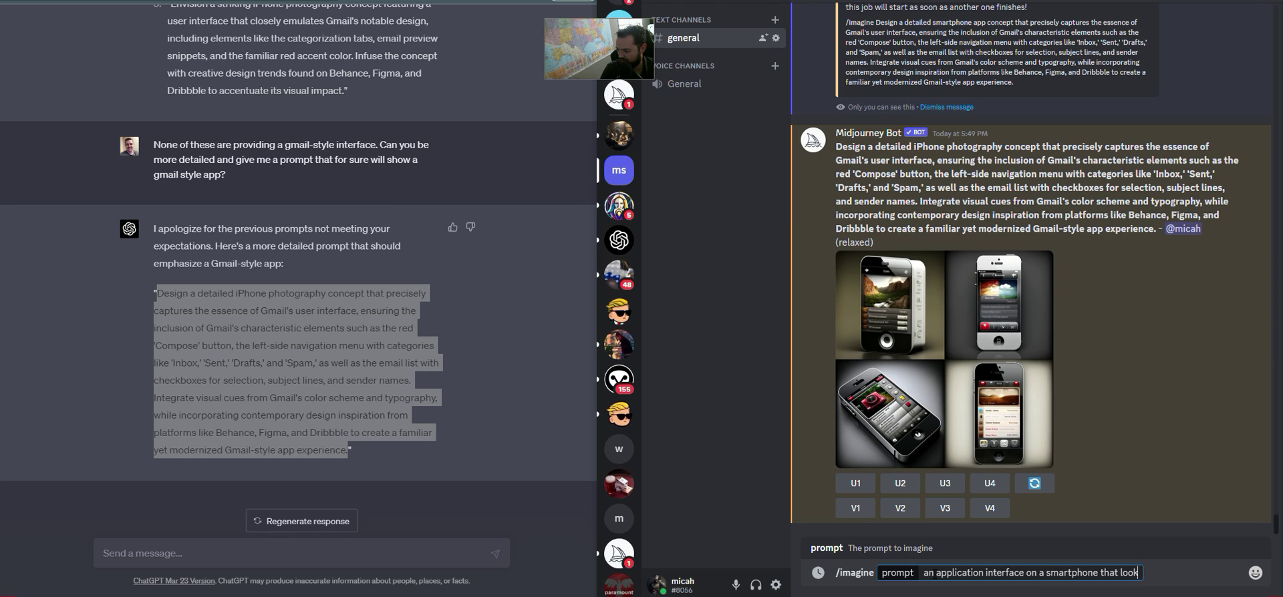
type("s like Gmail")
key("Return")
Check the iPhone photography grid enlarged, then tell ChatGPT it gave a camera-like app and ask for a prompt that shows an app like gmail
left_click(990, 260)
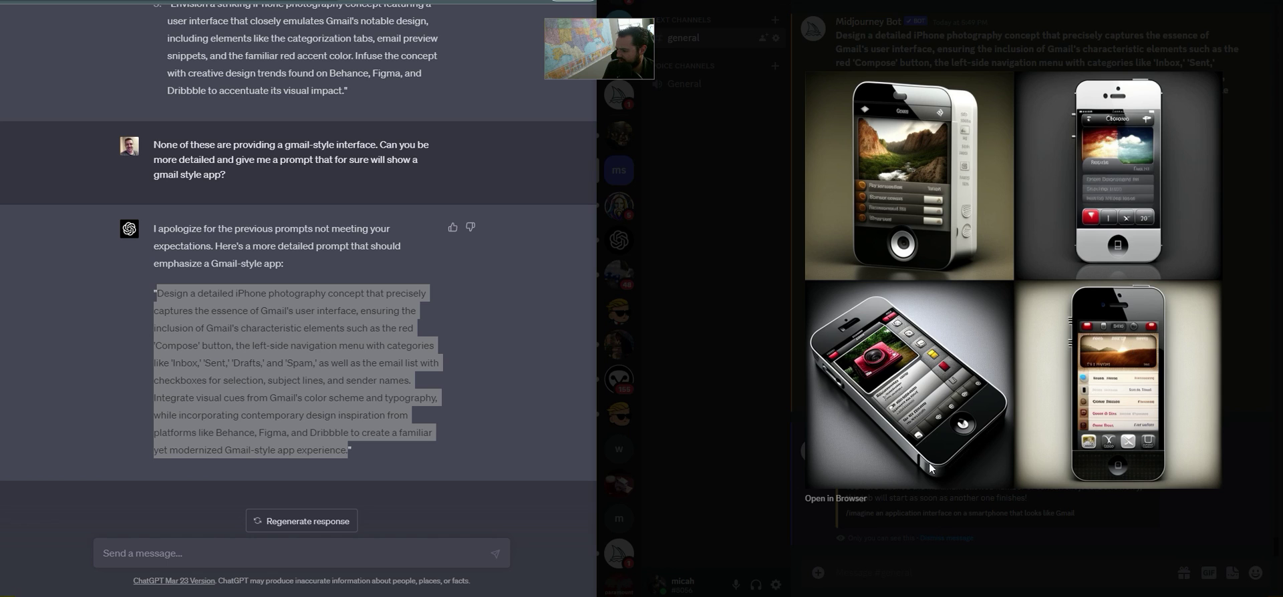
left_click(1253, 250)
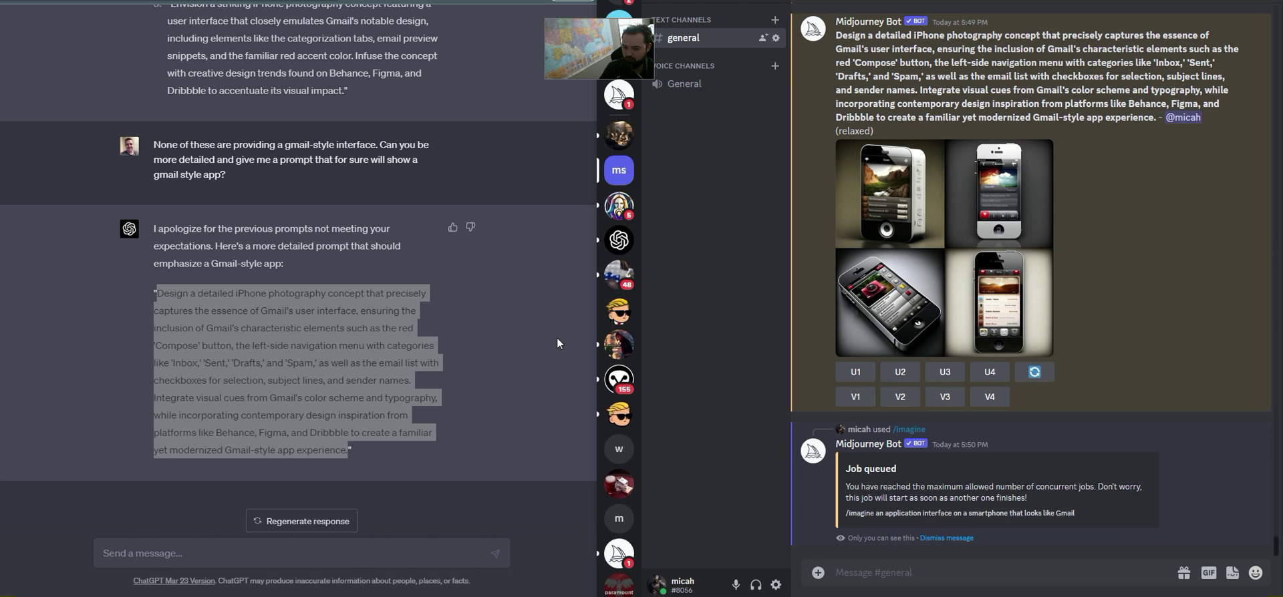
left_click(347, 558)
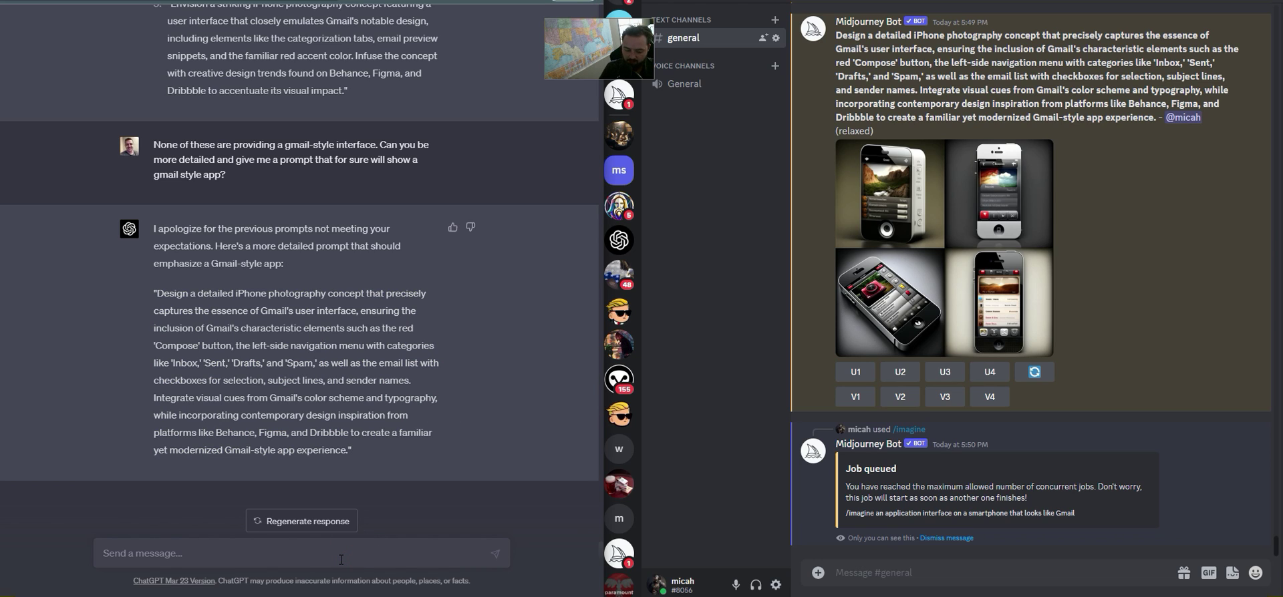
type("That did not work at all")
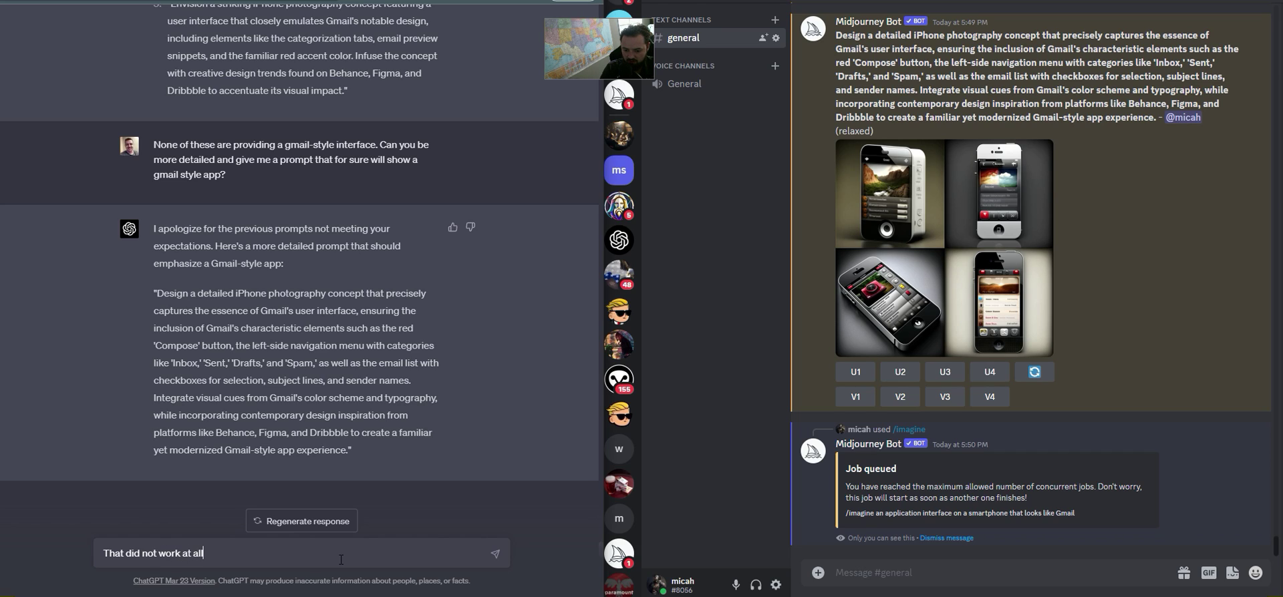
type("ve me an app that looks like a camera app. Can")
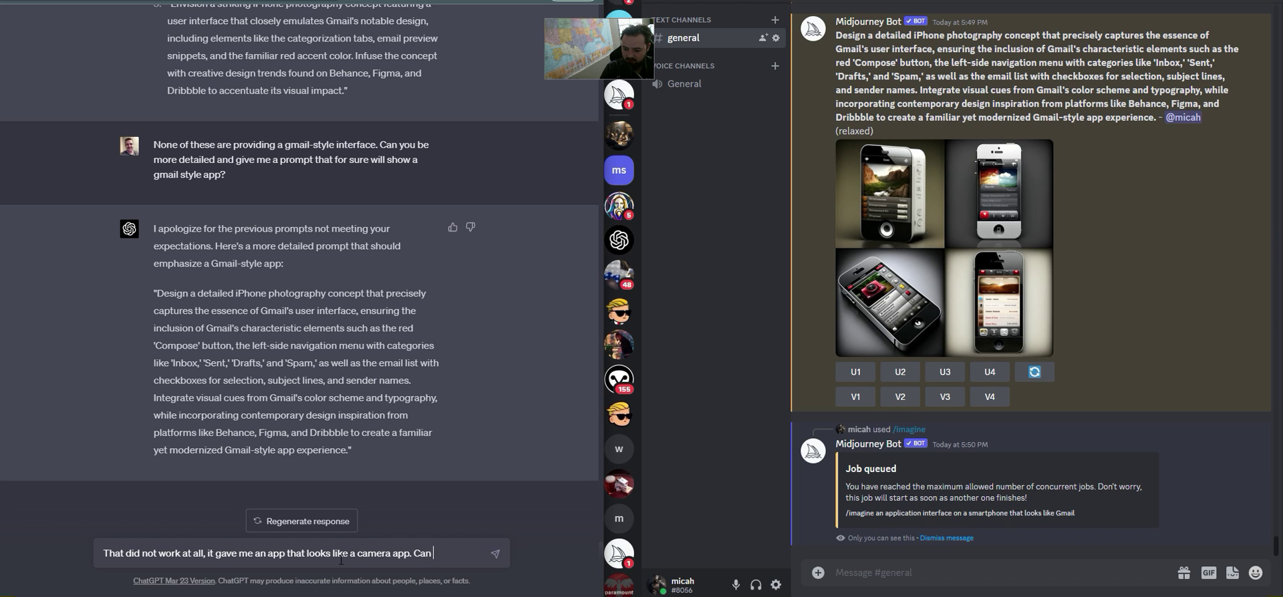
type("you make a prompt that shows an app like gmail?")
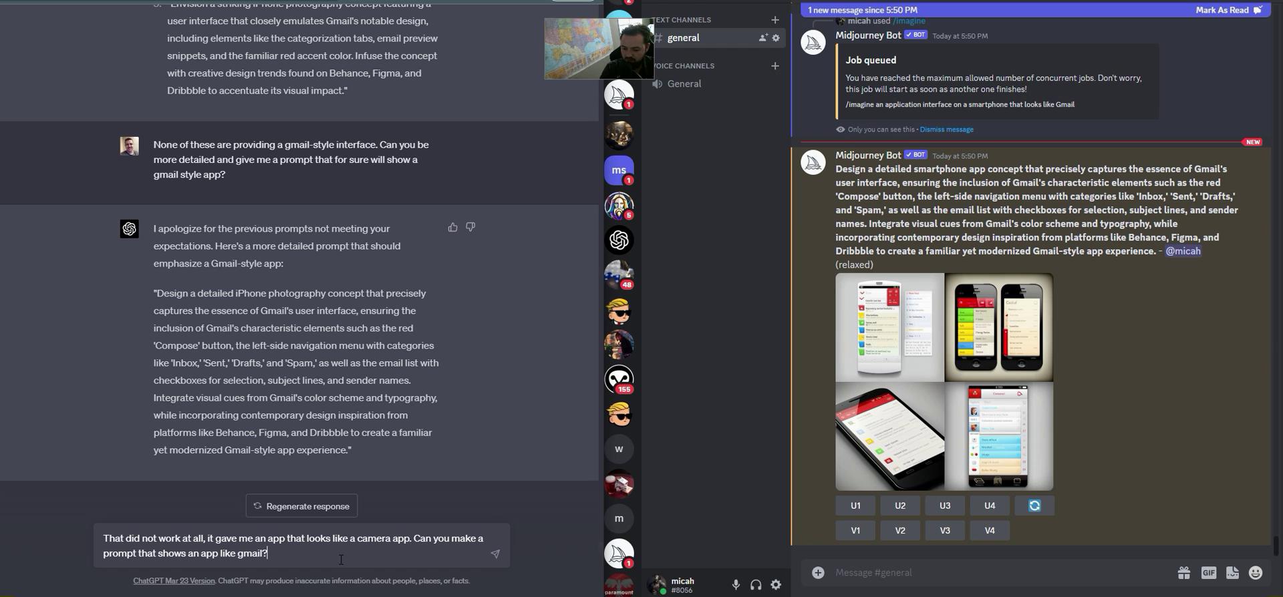
key("Return")
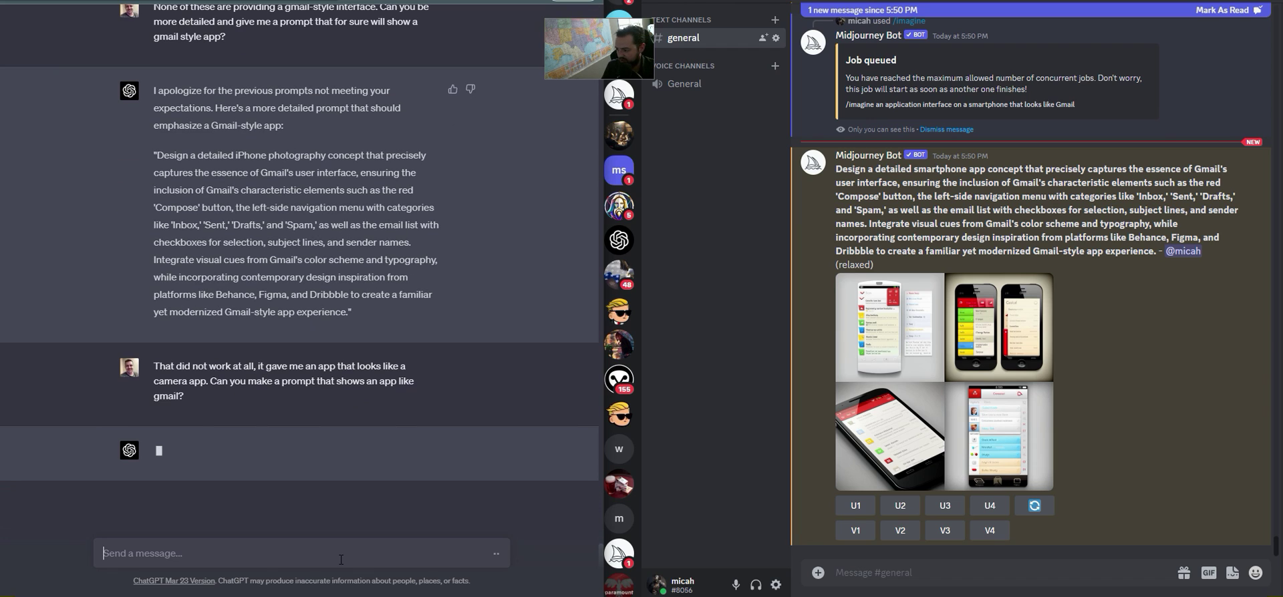
View the detailed smartphone app image grid enlarged and request variations of images 1 and 3
left_click(952, 382)
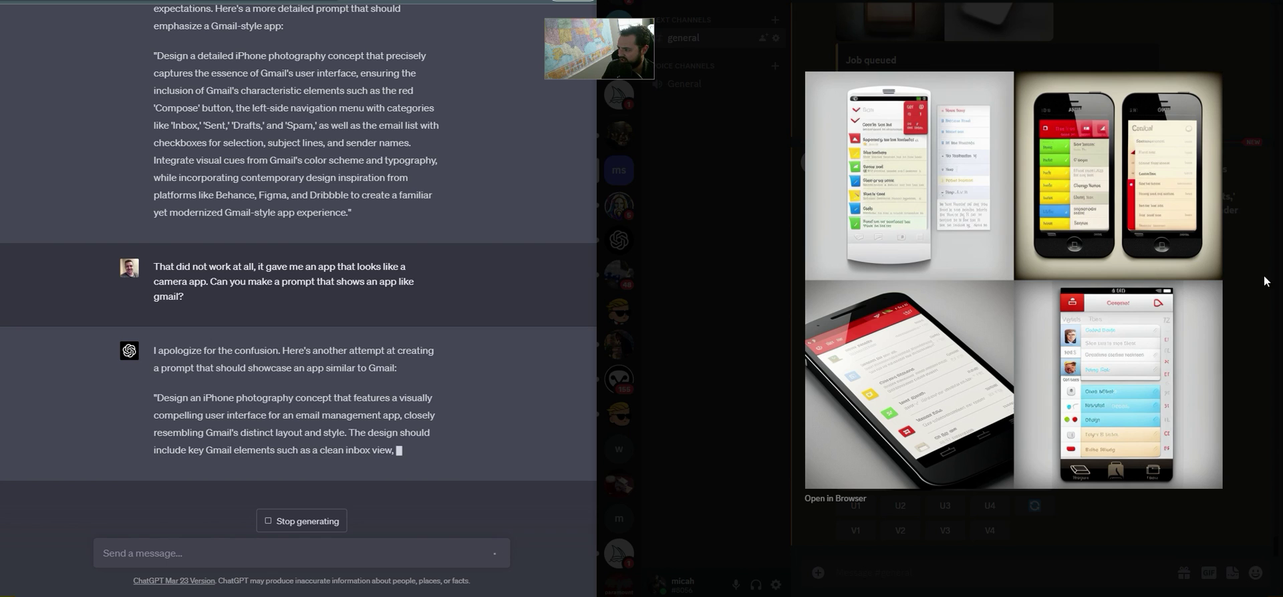
left_click(1253, 203)
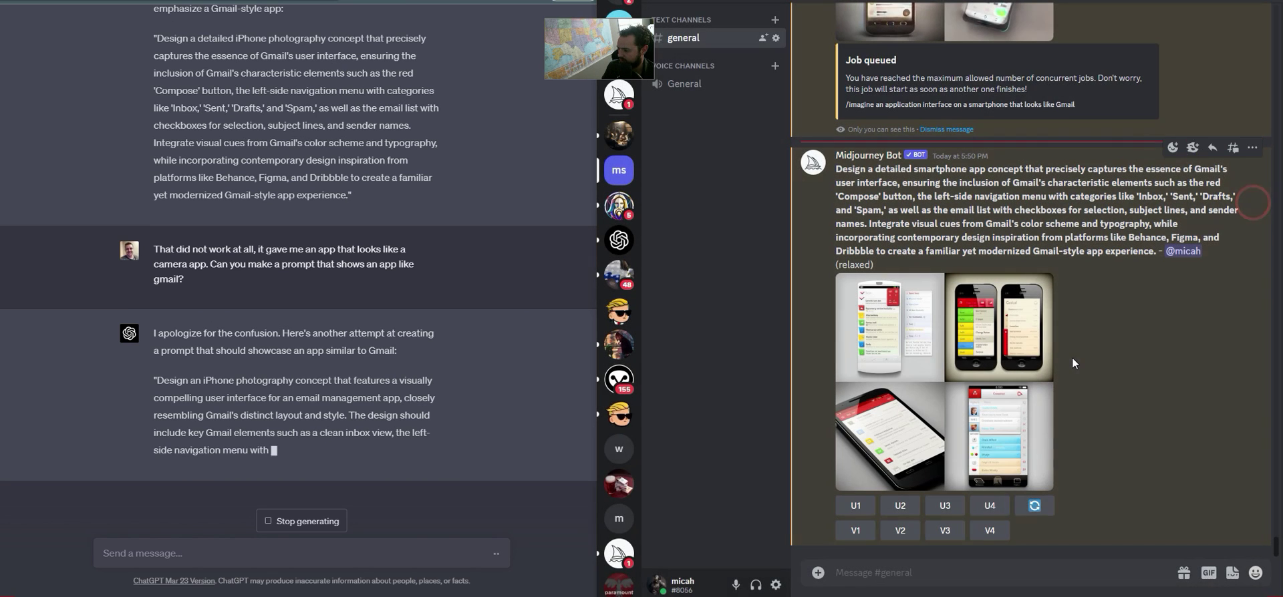
left_click(858, 531)
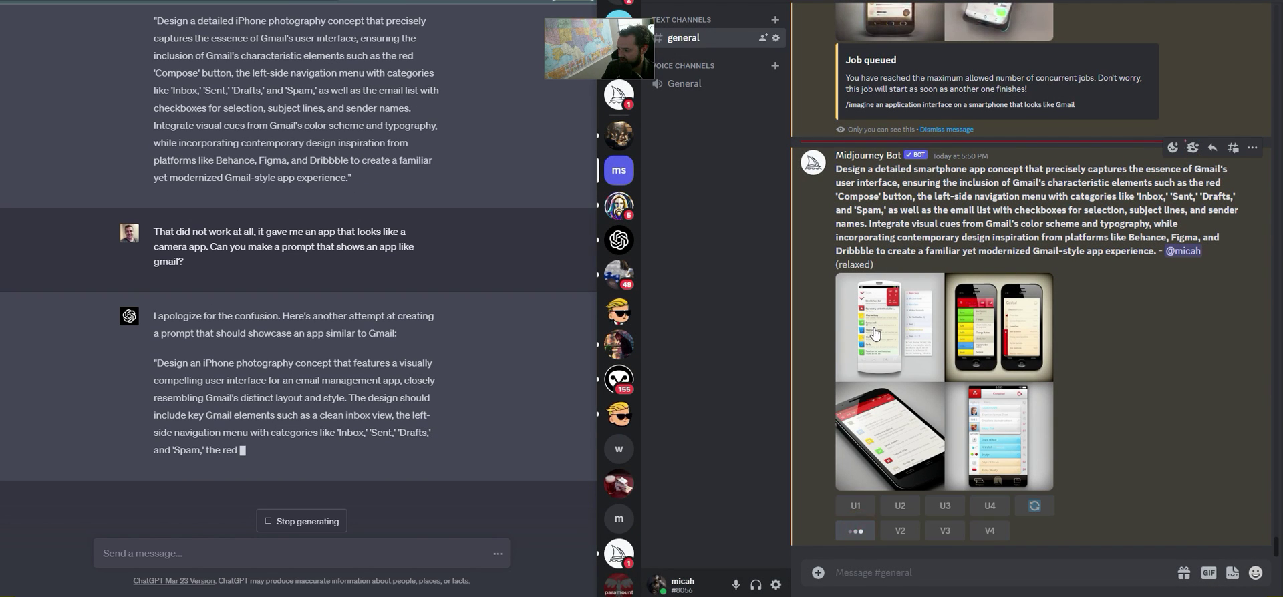
left_click(945, 336)
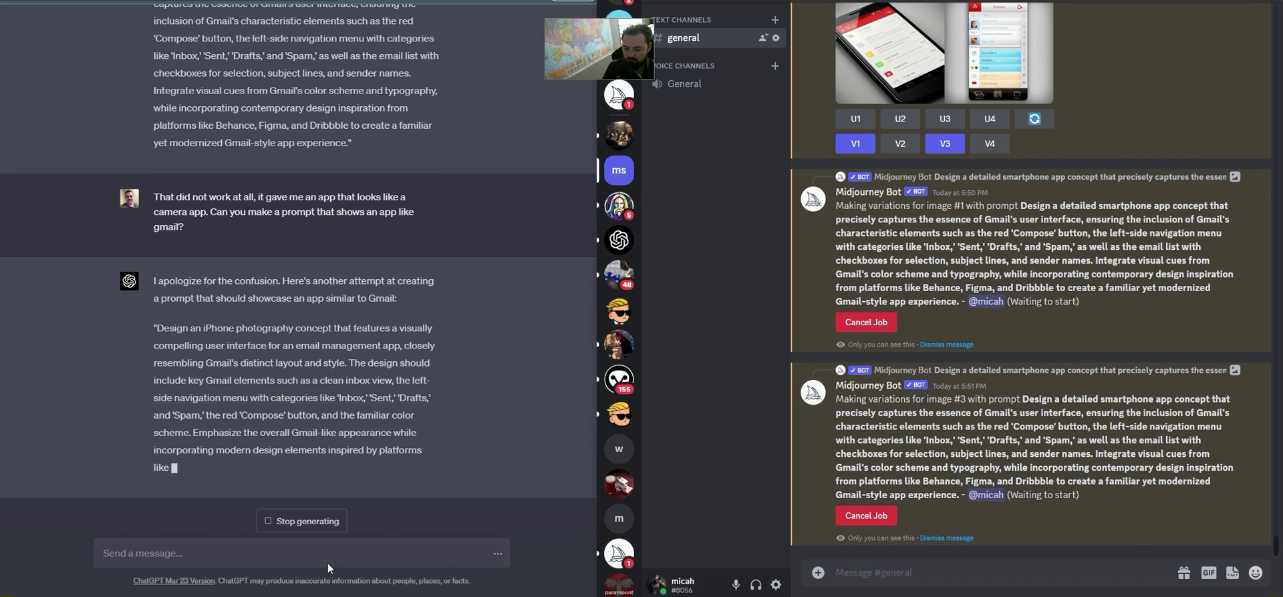
Ask ChatGPT "Can you highlight that this is a phone app concept?"
type("Can you")
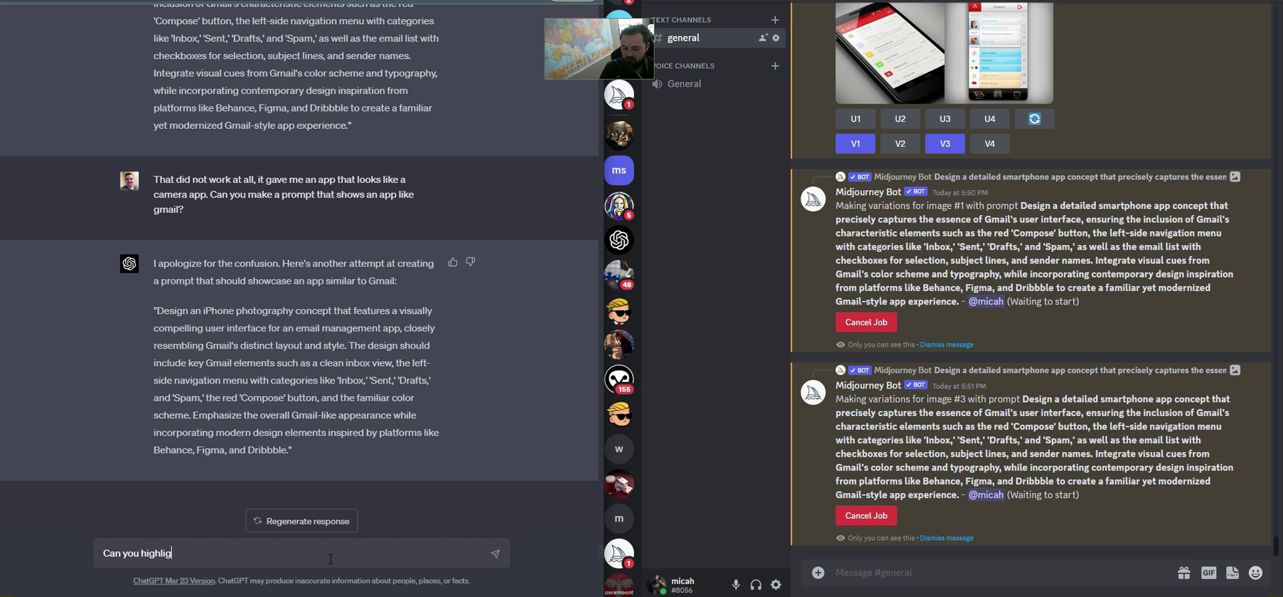
type("highlight that this is a phone app")
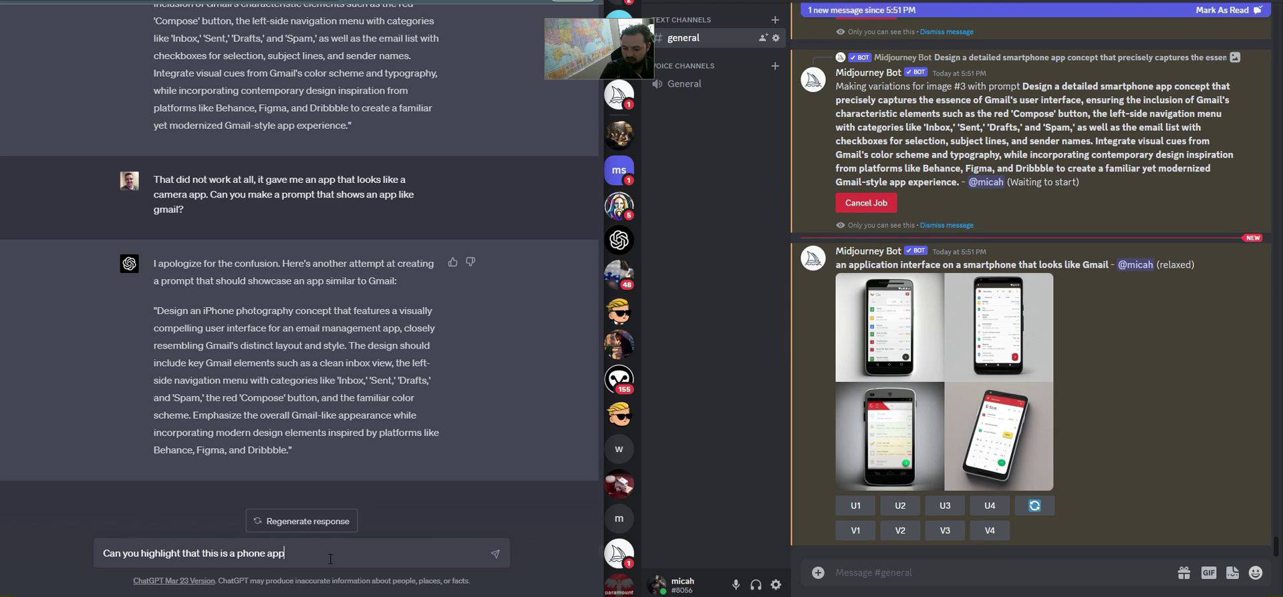
type(" concept?")
key("Return")
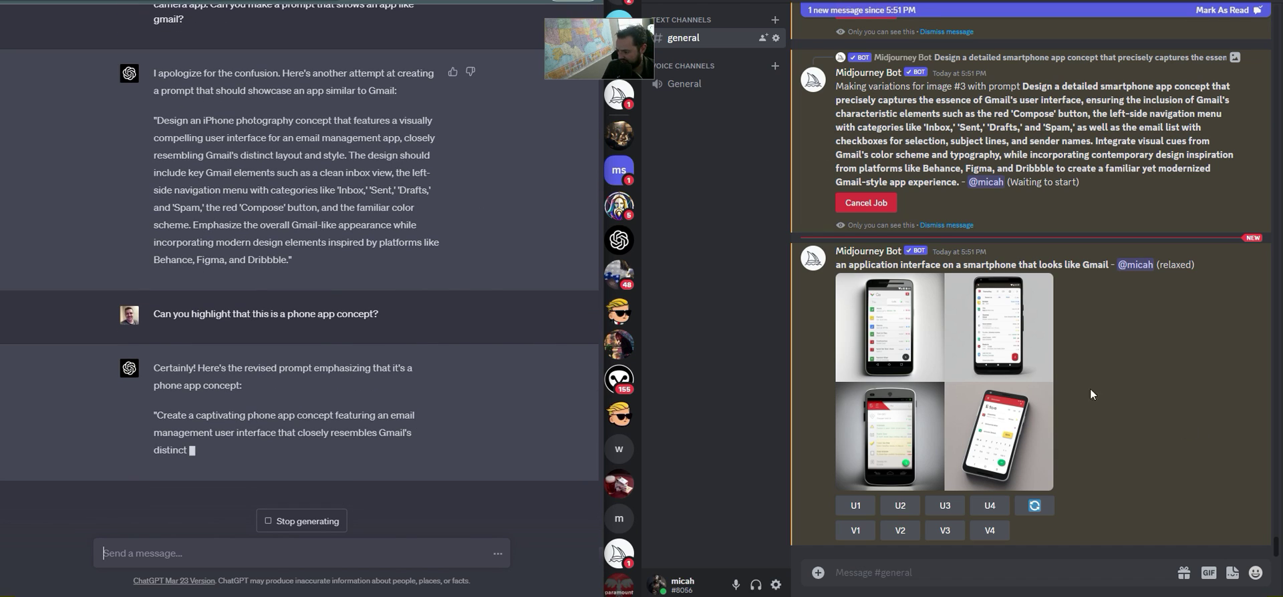
View the grid for the short Gmail-lookalike prompt enlarged and upscale images 2, 1 and 4
left_click(999, 393)
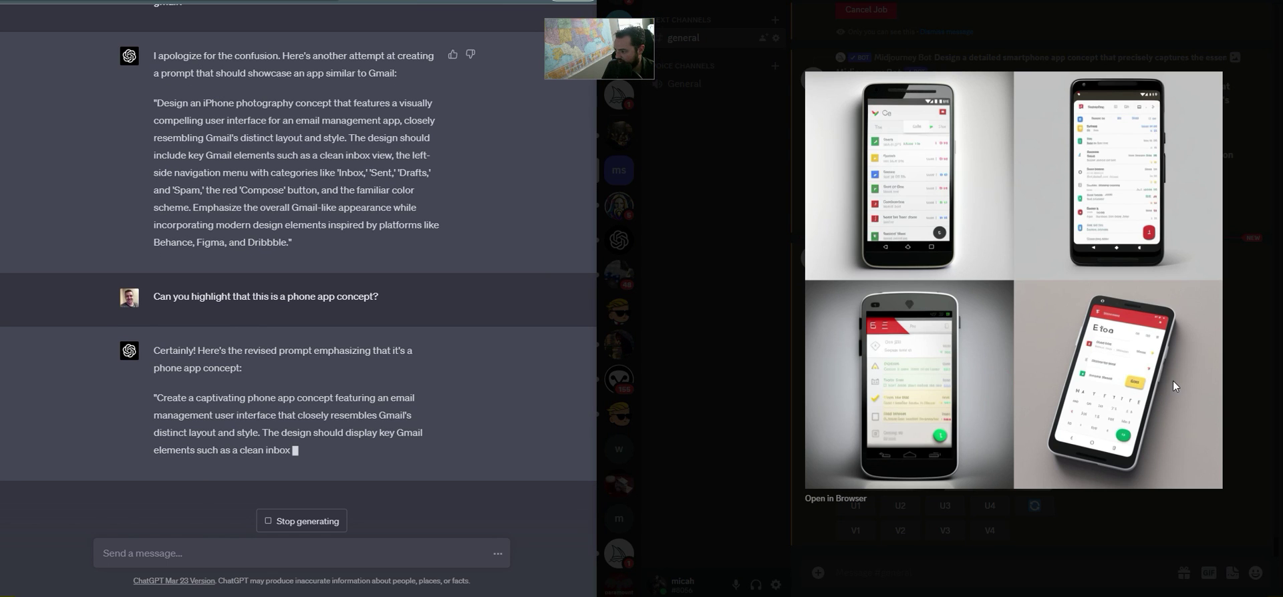
left_click(1224, 193)
left_click(901, 506)
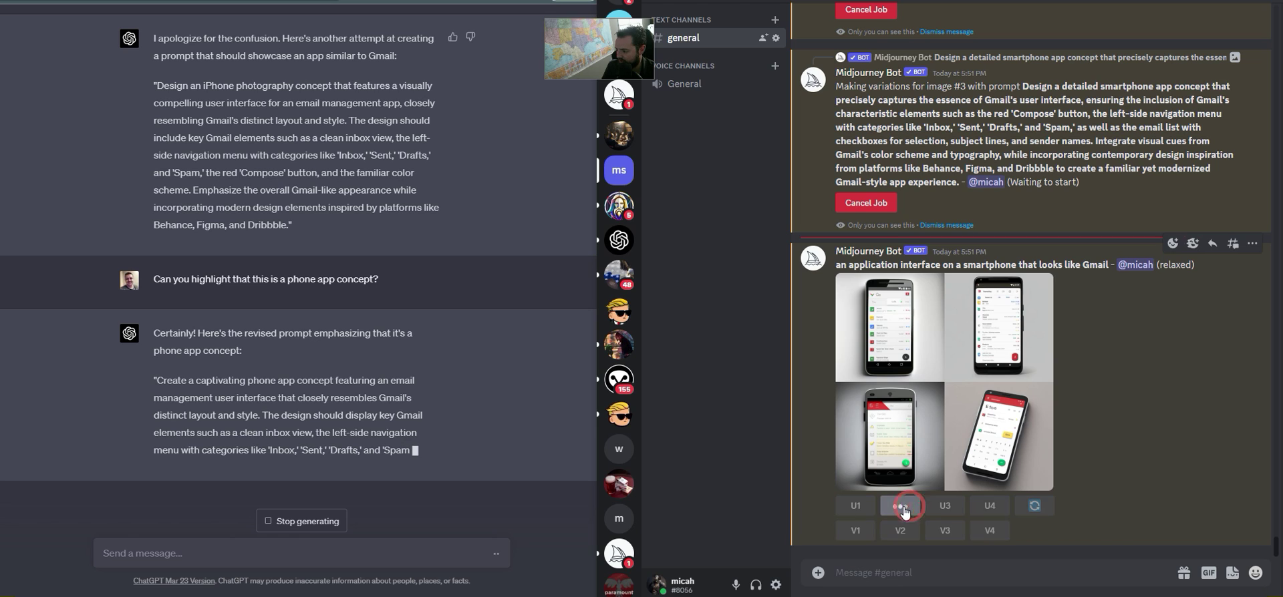
left_click(855, 394)
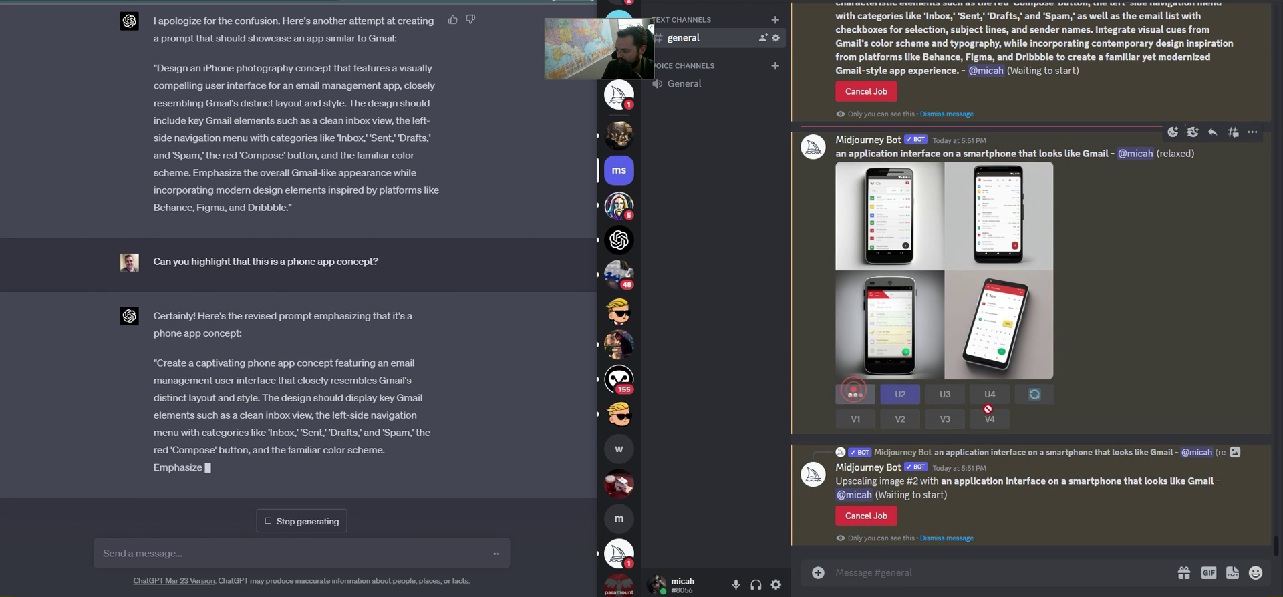
left_click(993, 280)
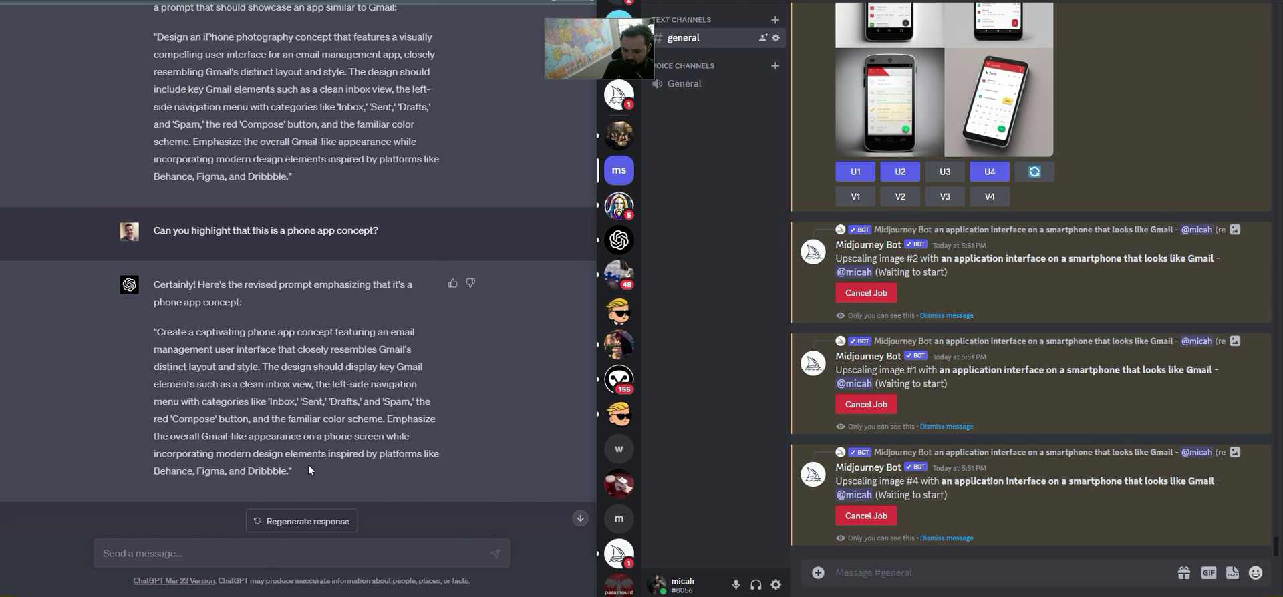
Copy ChatGPT's revised prompt, from "Create a captivating phone app concept" to "Behance, Figma, and Dribbble", and submit it to Midjourney with /imagine
left_click_drag(287, 472, 171, 334)
key("ctrl+c")
left_click(914, 572)
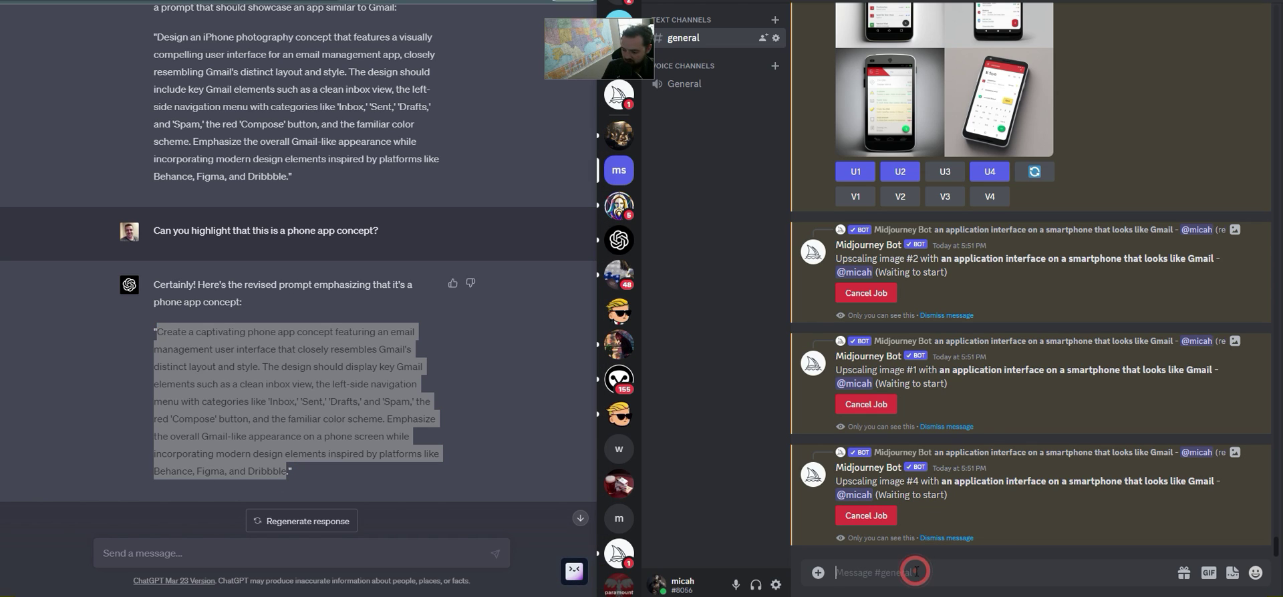
type("/imagine")
key("Tab")
key("ctrl+v")
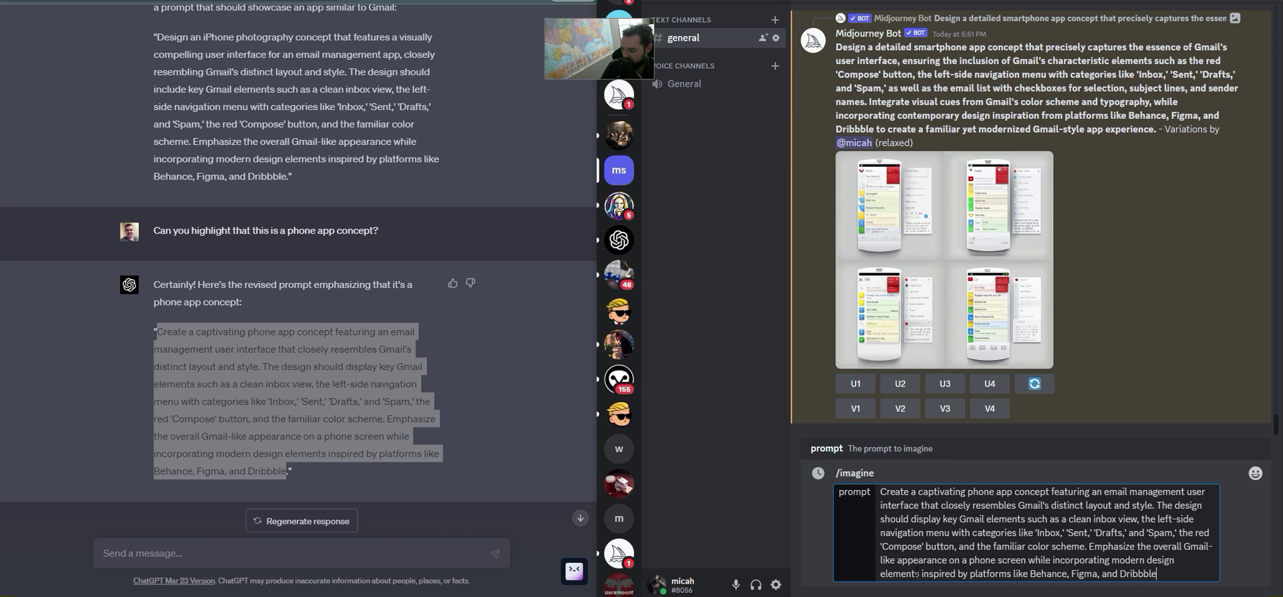
key("Return")
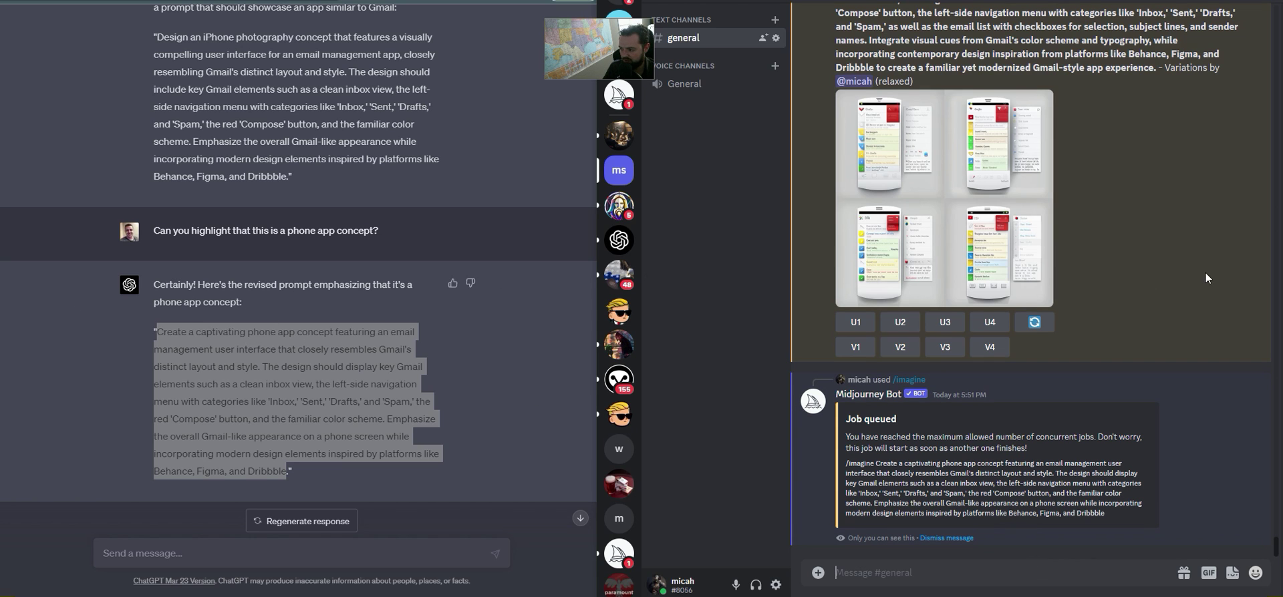
Compare the white-phone variations of the smartphone app concept at enlarged size and upscale image 2
left_click(960, 267)
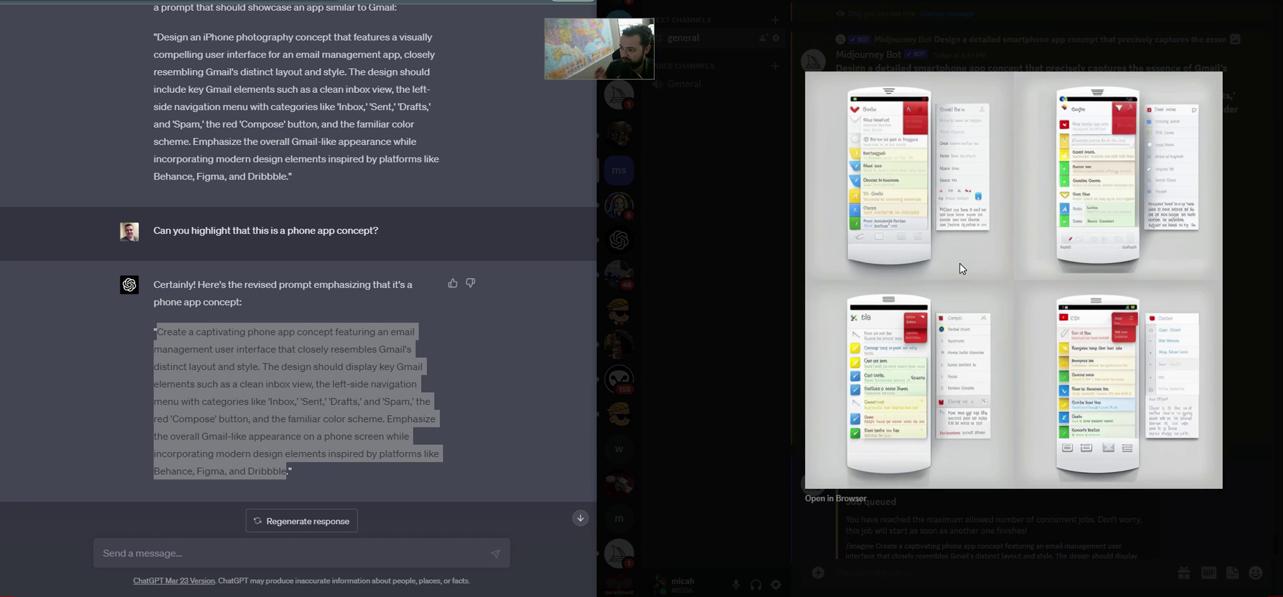
left_click(1240, 296)
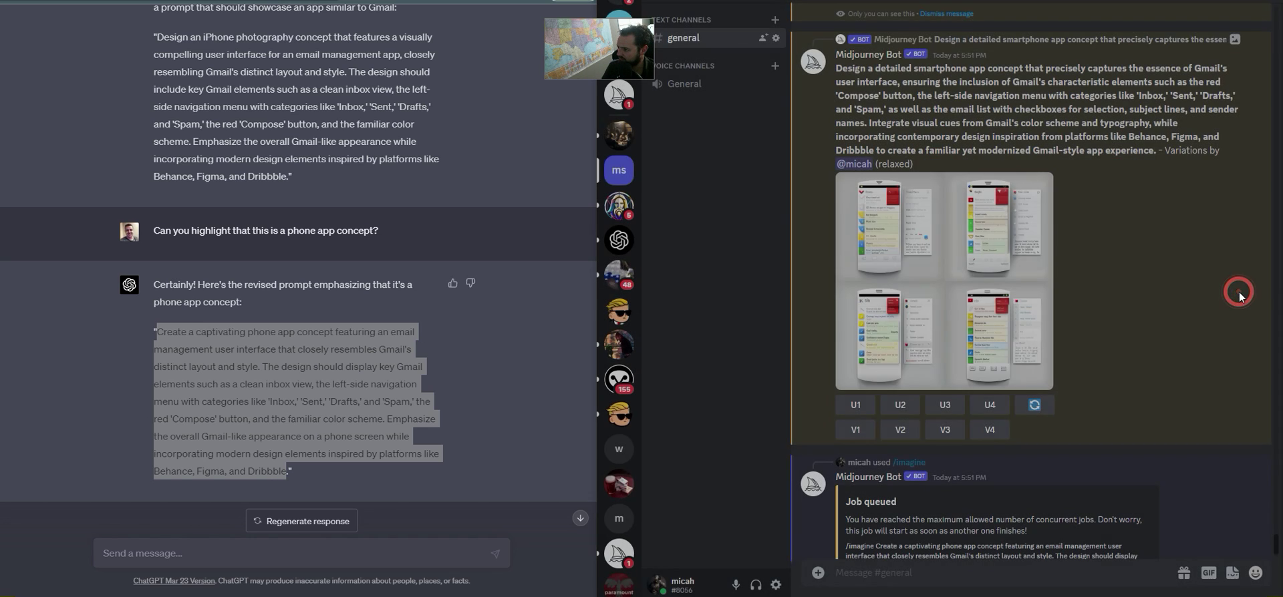
scroll(1000, 376, "up", 2)
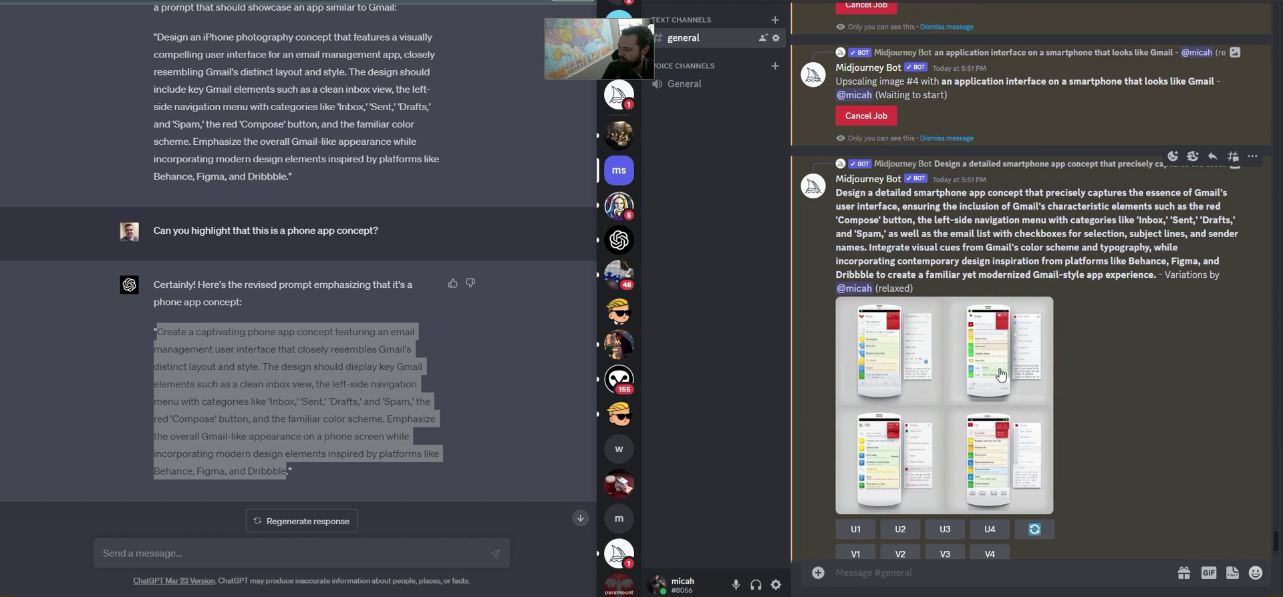
left_click(929, 344)
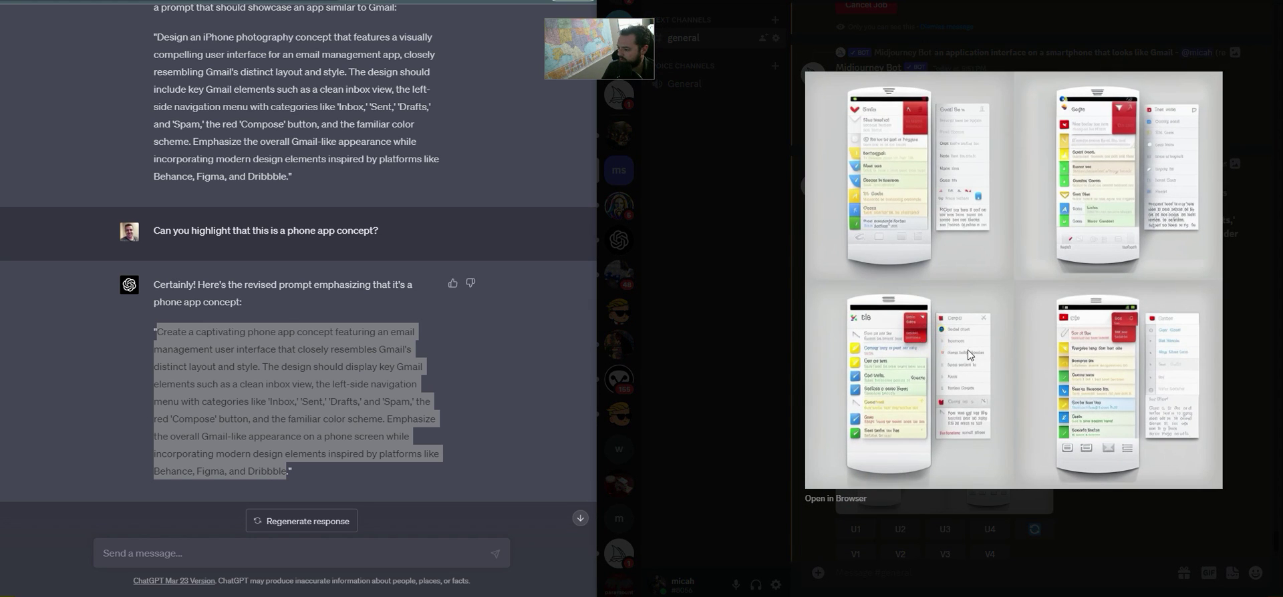
left_click(1269, 342)
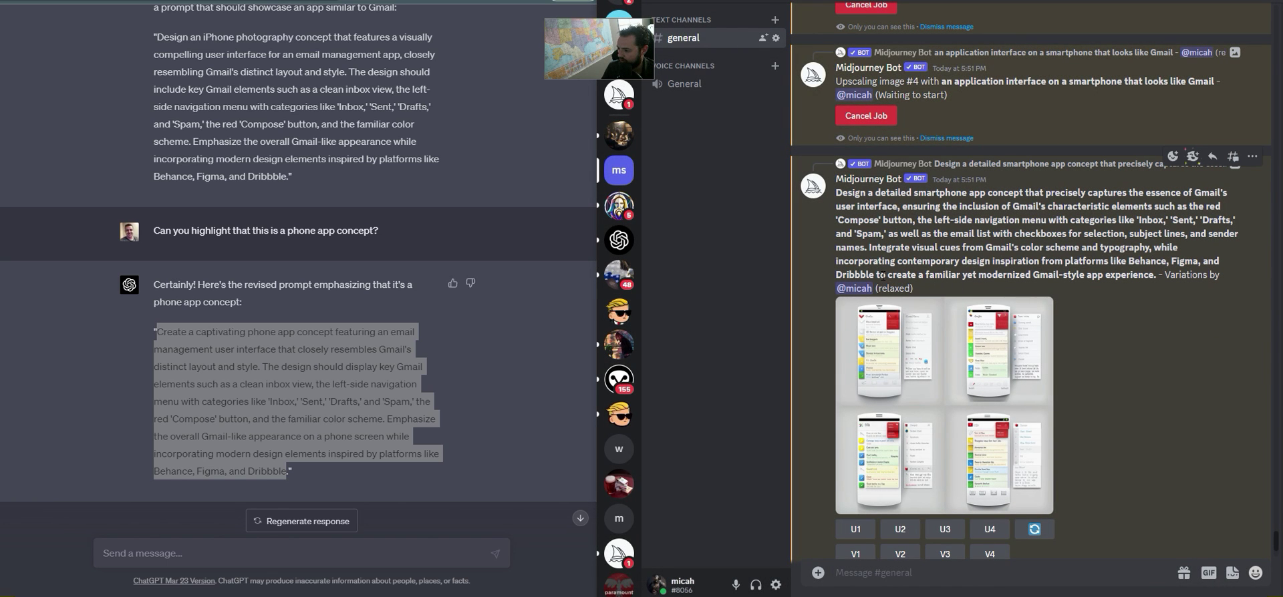
left_click(1016, 368)
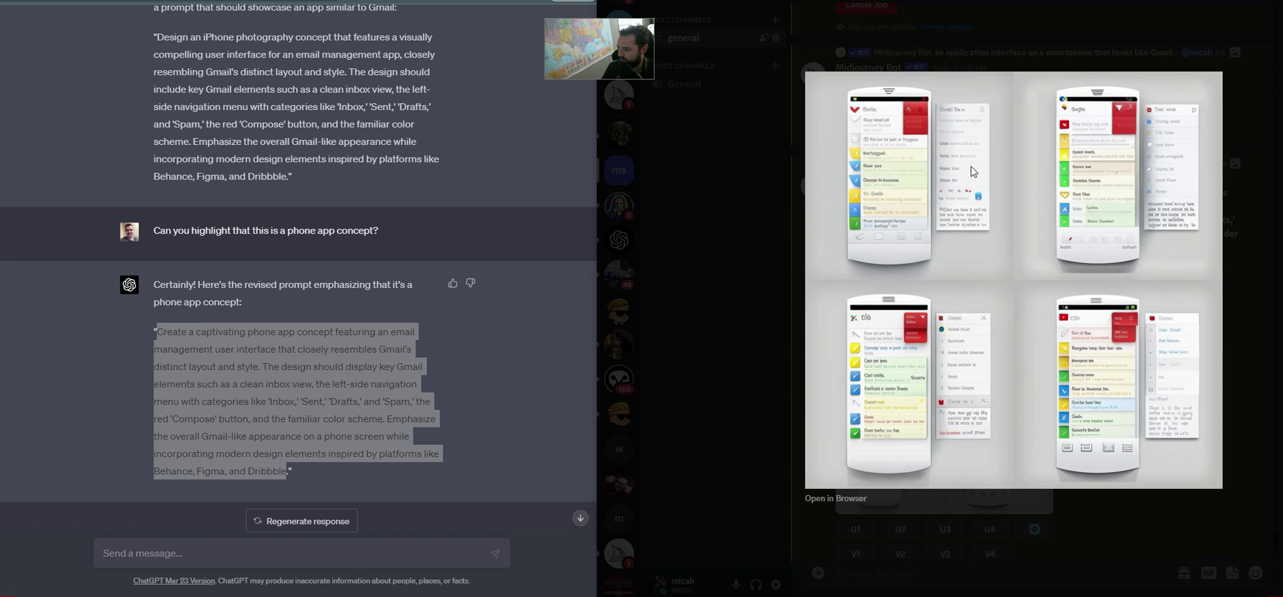
left_click(1237, 349)
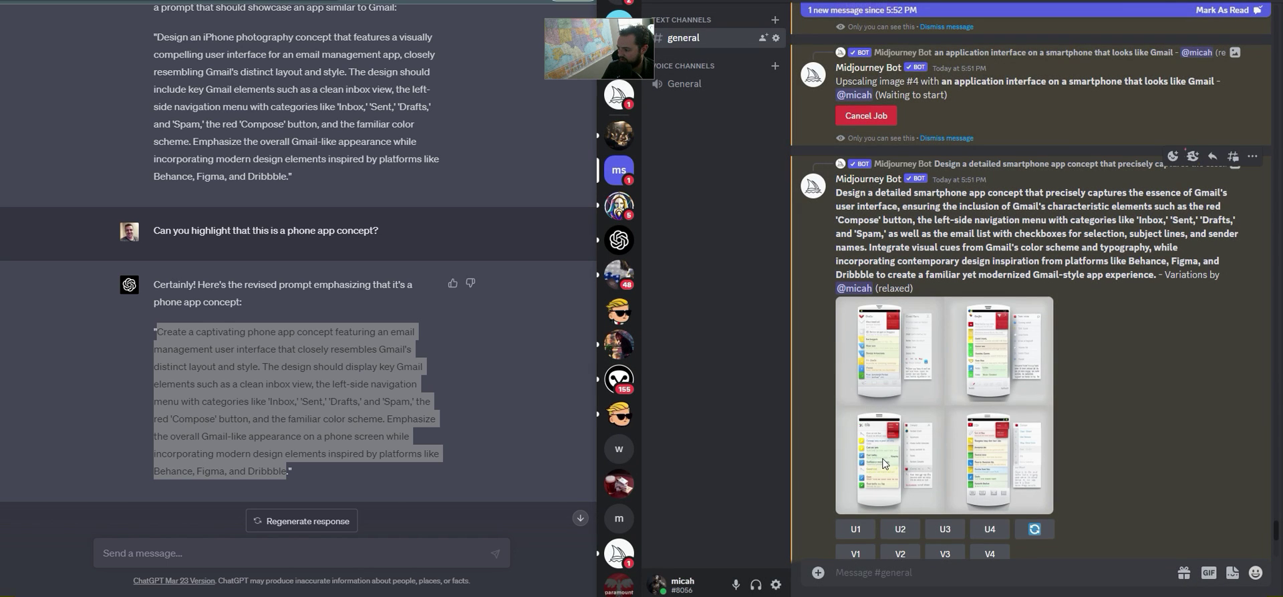
left_click(900, 446)
left_click(1195, 300)
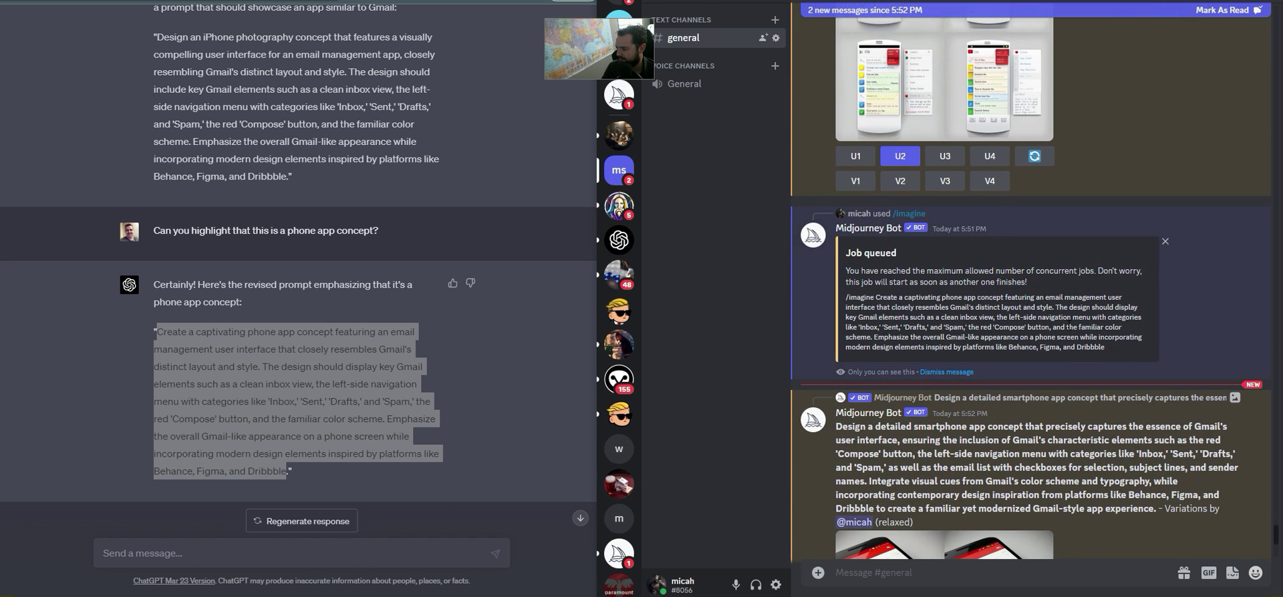
View the black-phone variations of the smartphone app concept at enlarged size and upscale image 3
left_click(1012, 347)
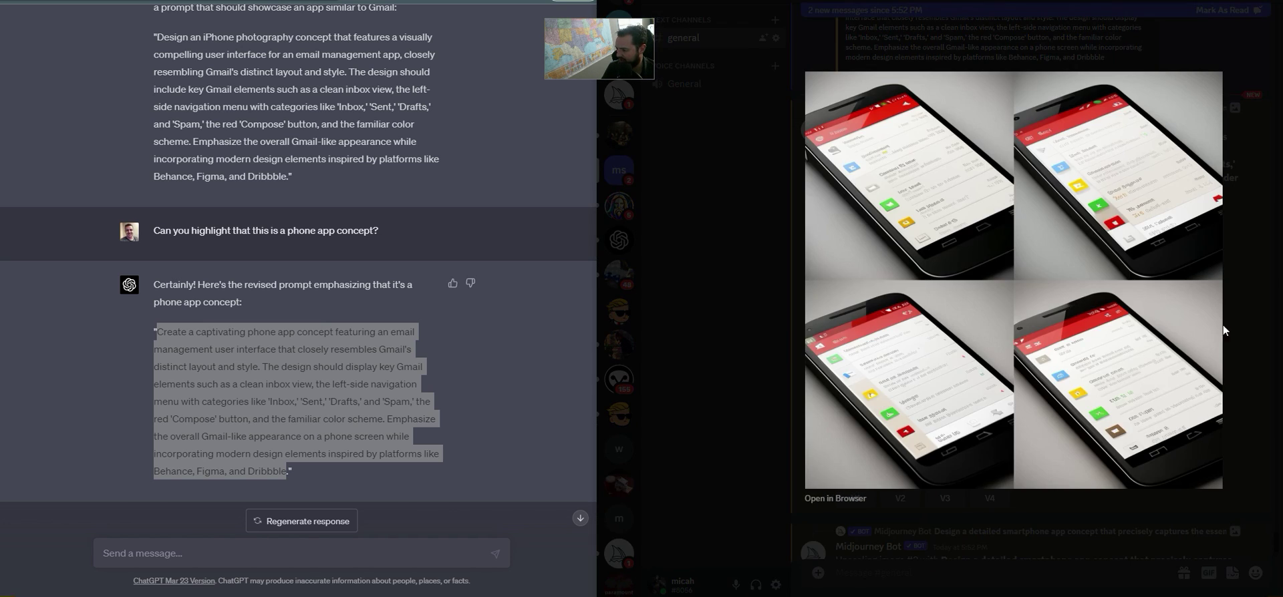
left_click(1245, 299)
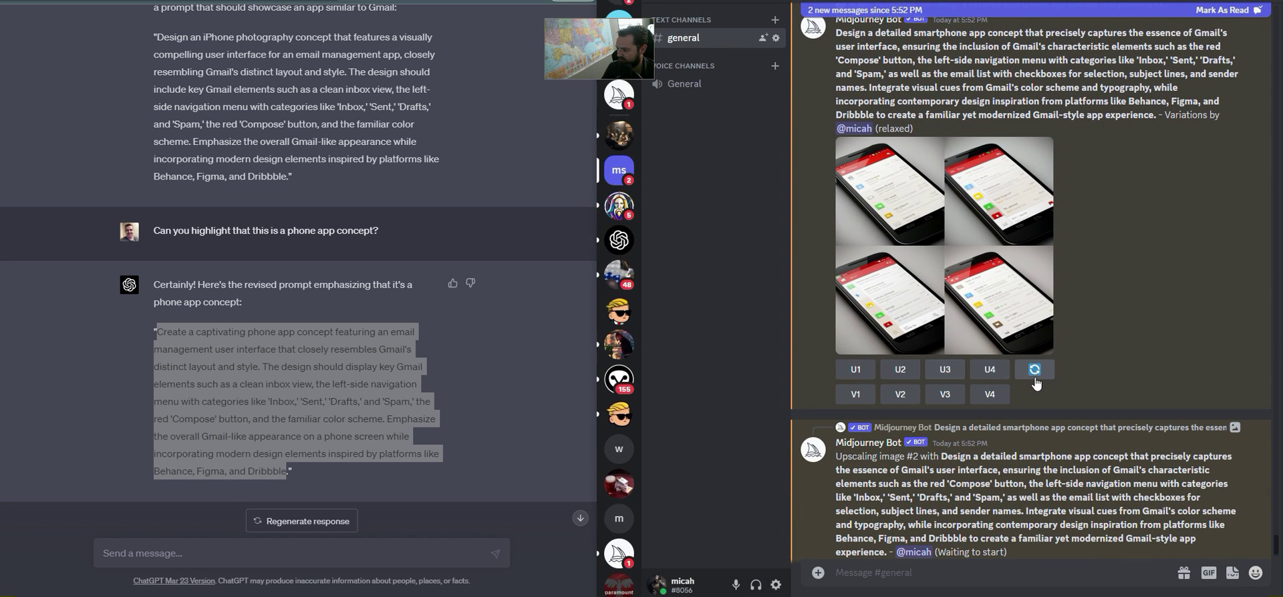
left_click(947, 371)
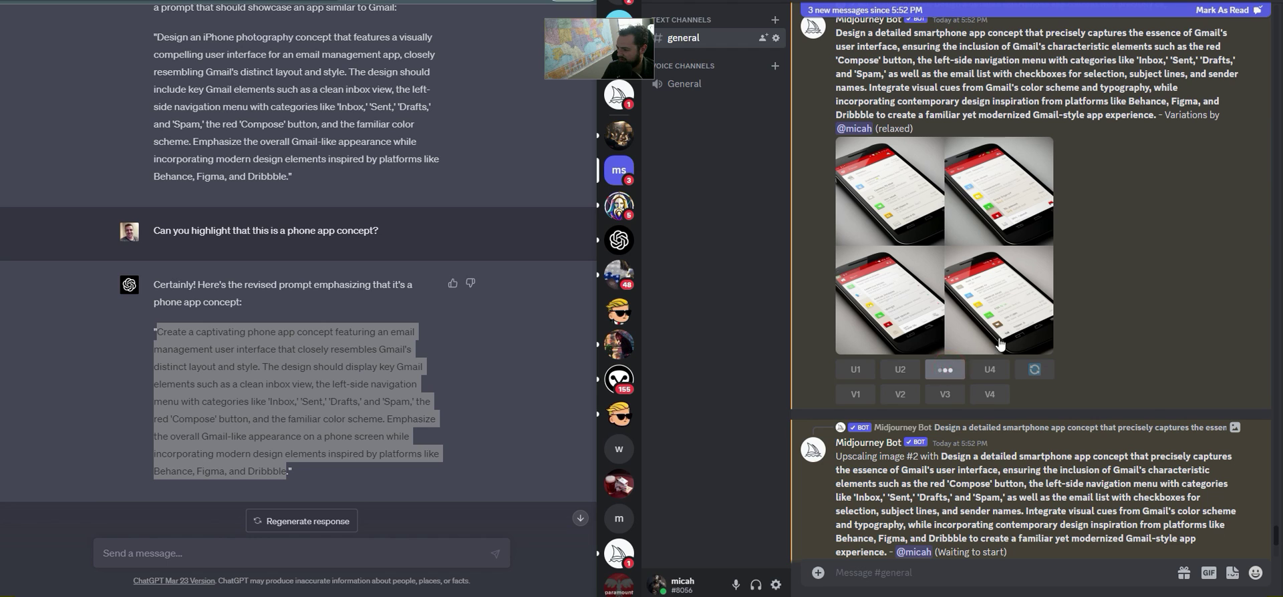
Examine the iPhone photography concept grid at enlarged size and check how its prompt words the "iPhone photography concept"
scroll(1101, 289, "down", 5)
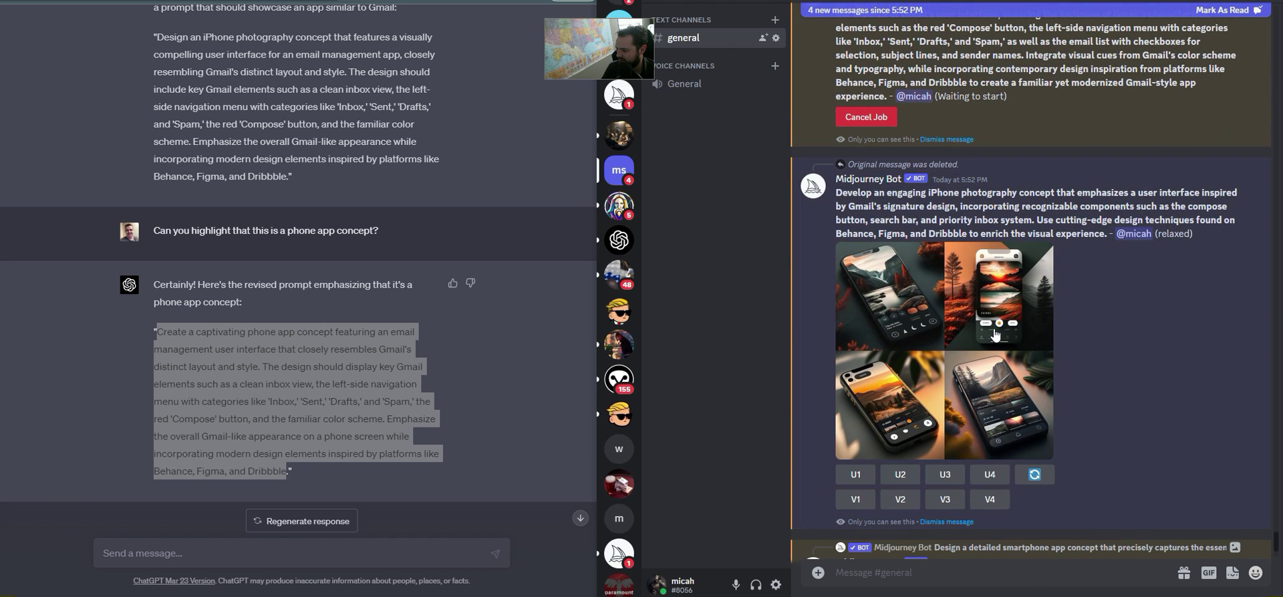
scroll(1109, 347, "down", 5)
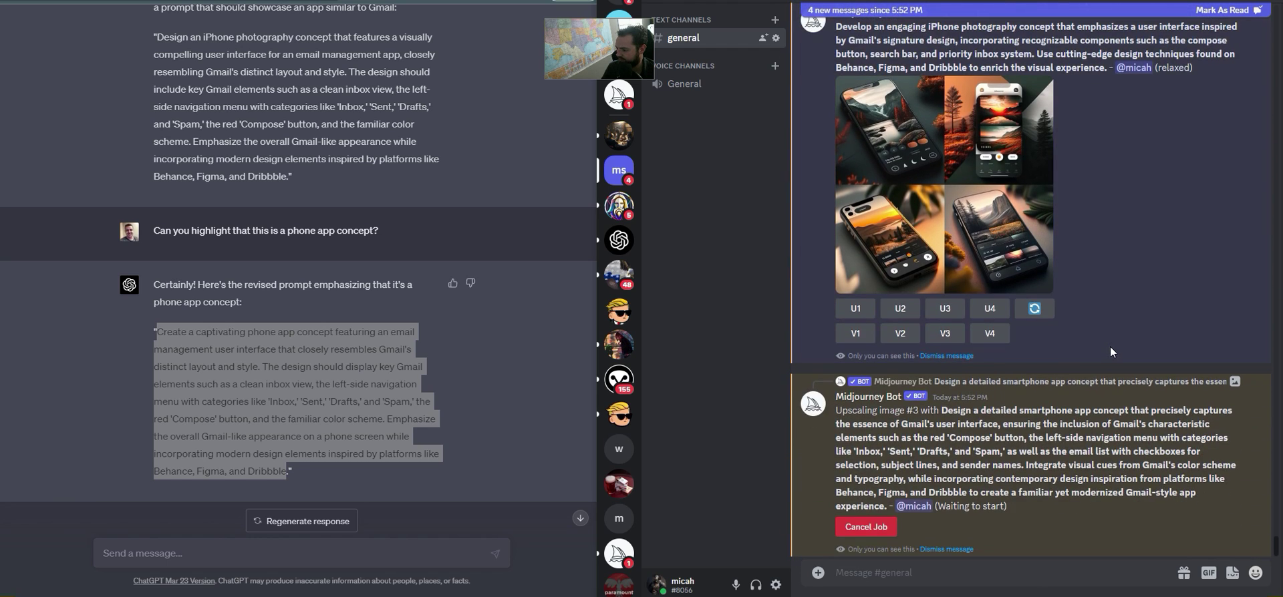
scroll(1085, 330, "up", 4)
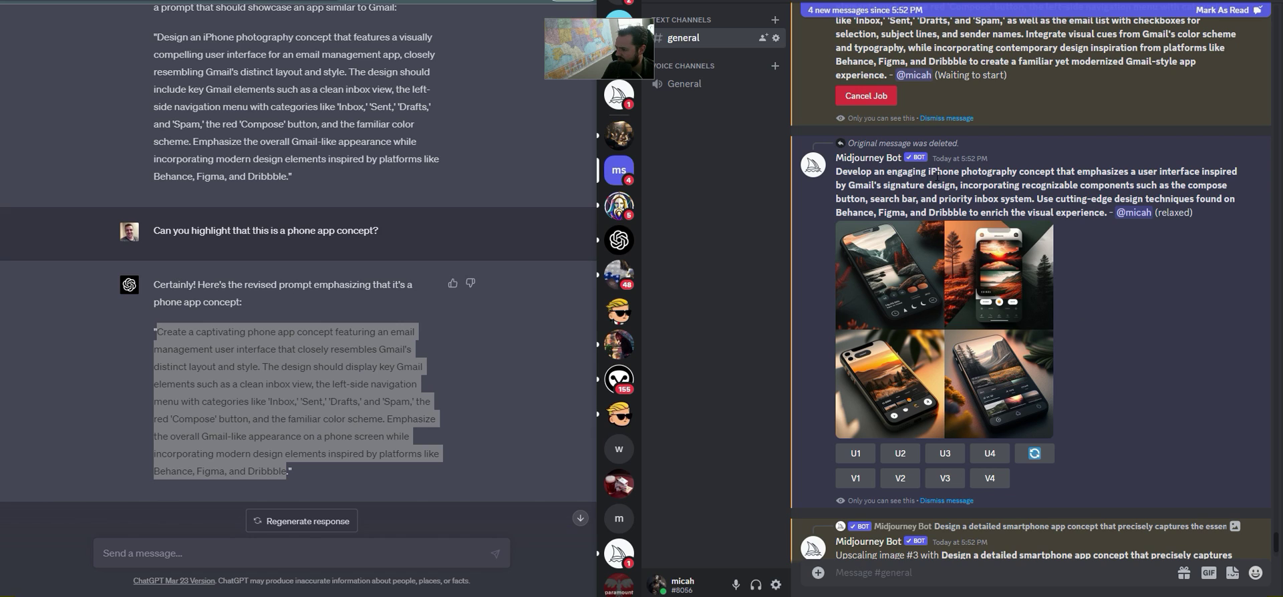
left_click_drag(939, 172, 1056, 172)
left_click(1136, 255)
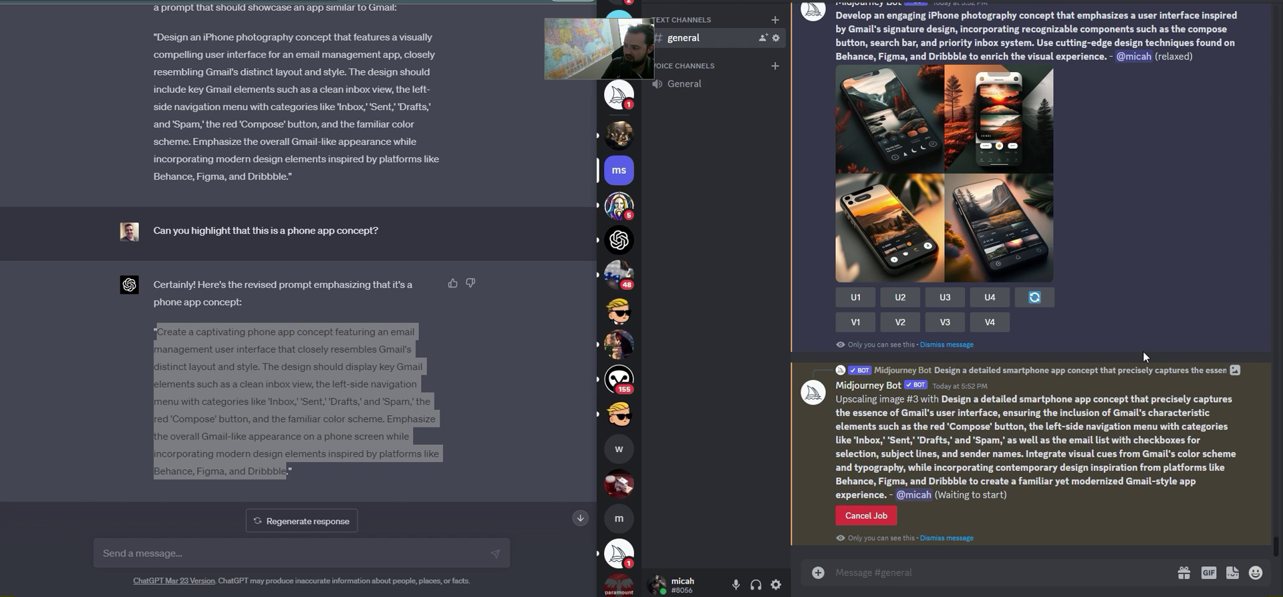
left_click(975, 157)
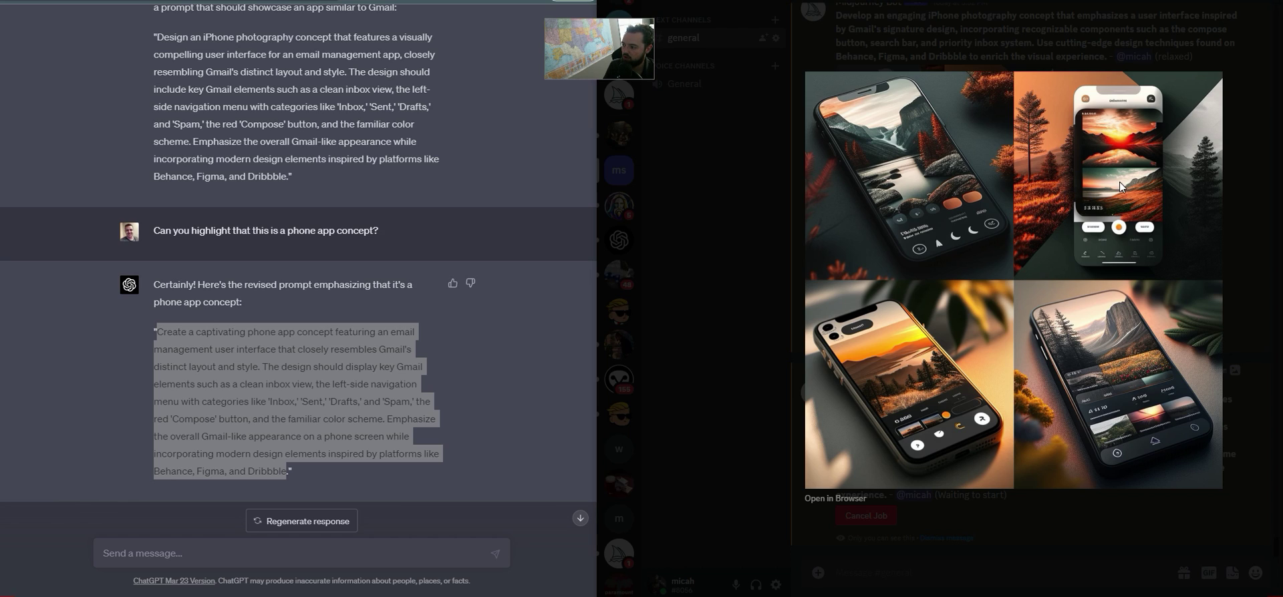
left_click(1233, 163)
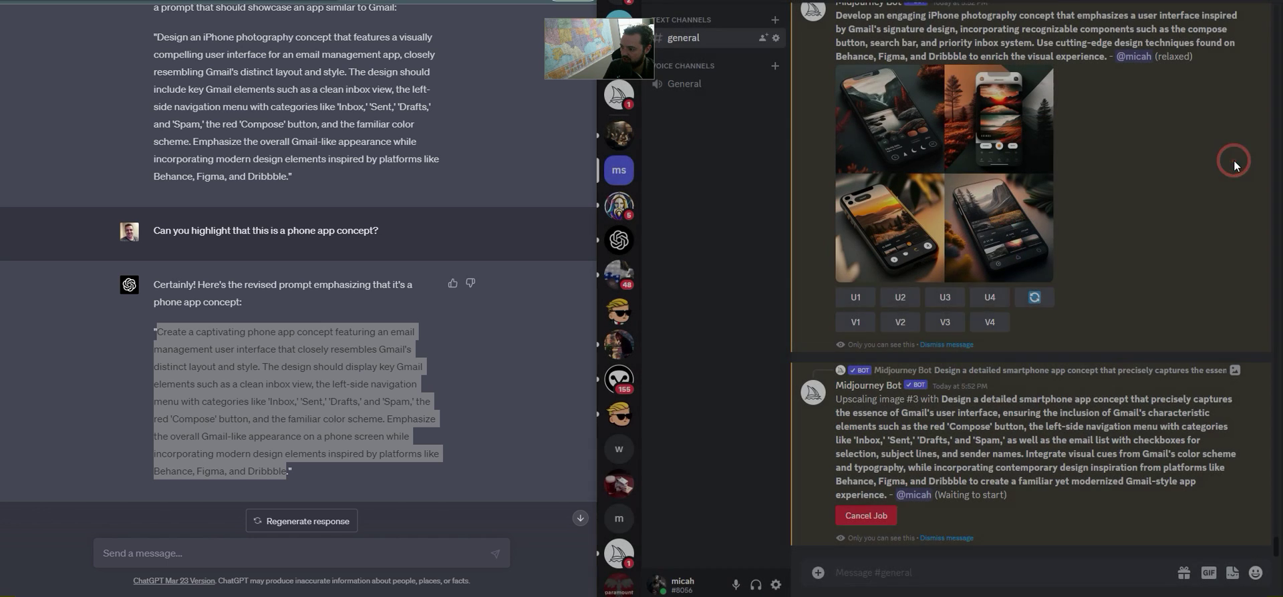
scroll(1129, 294, "up", 1)
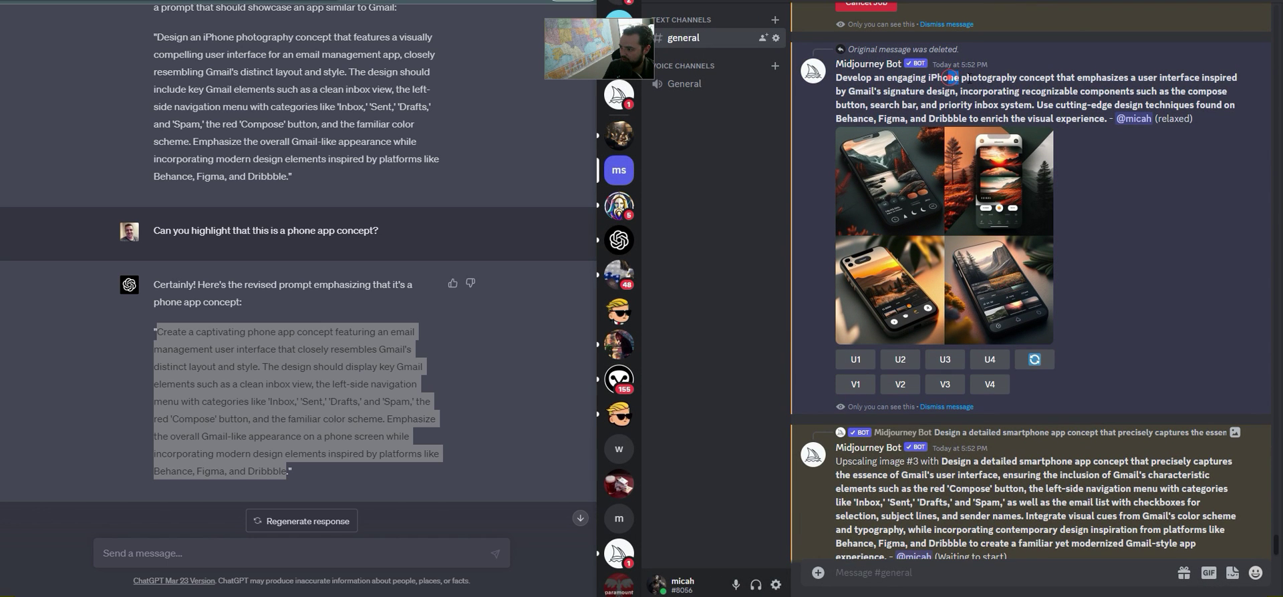
left_click_drag(949, 78, 1076, 77)
left_click(1076, 77)
scroll(1151, 306, "down", 1)
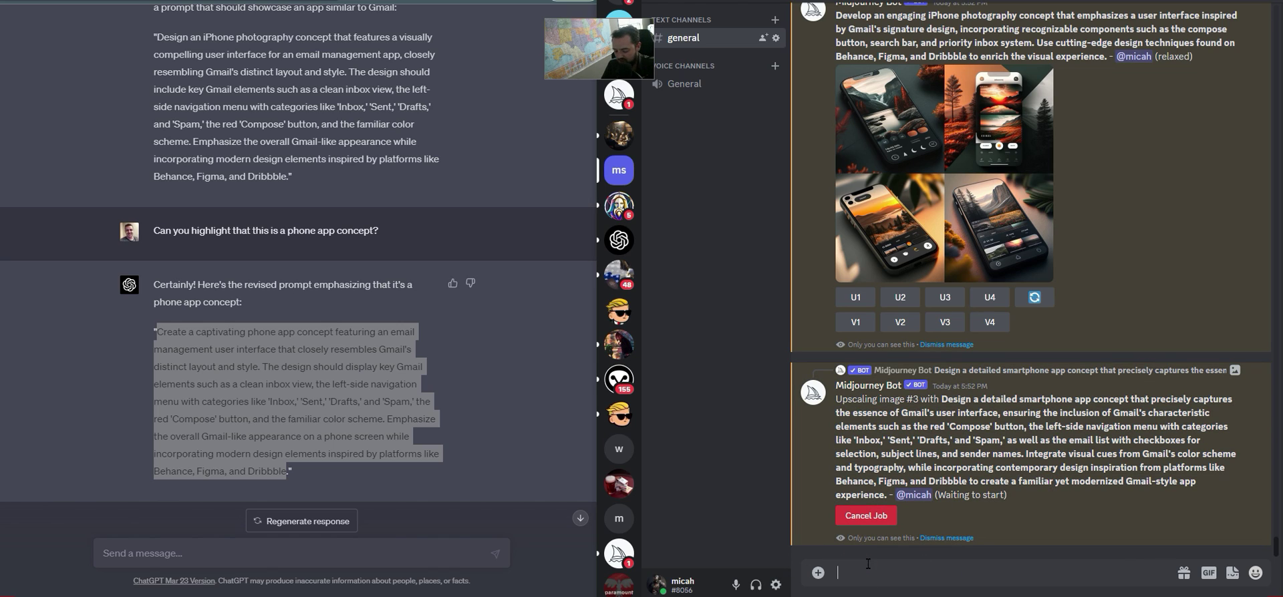
left_click(892, 568)
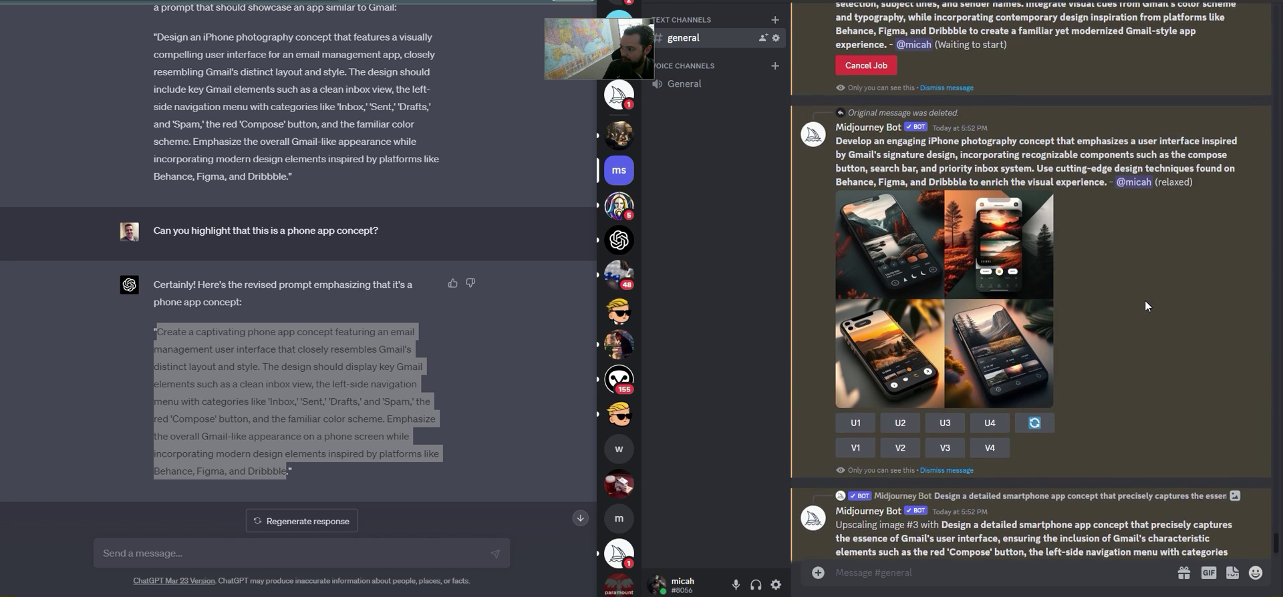
scroll(1144, 301, "up", 2)
scroll(1160, 310, "up", 10)
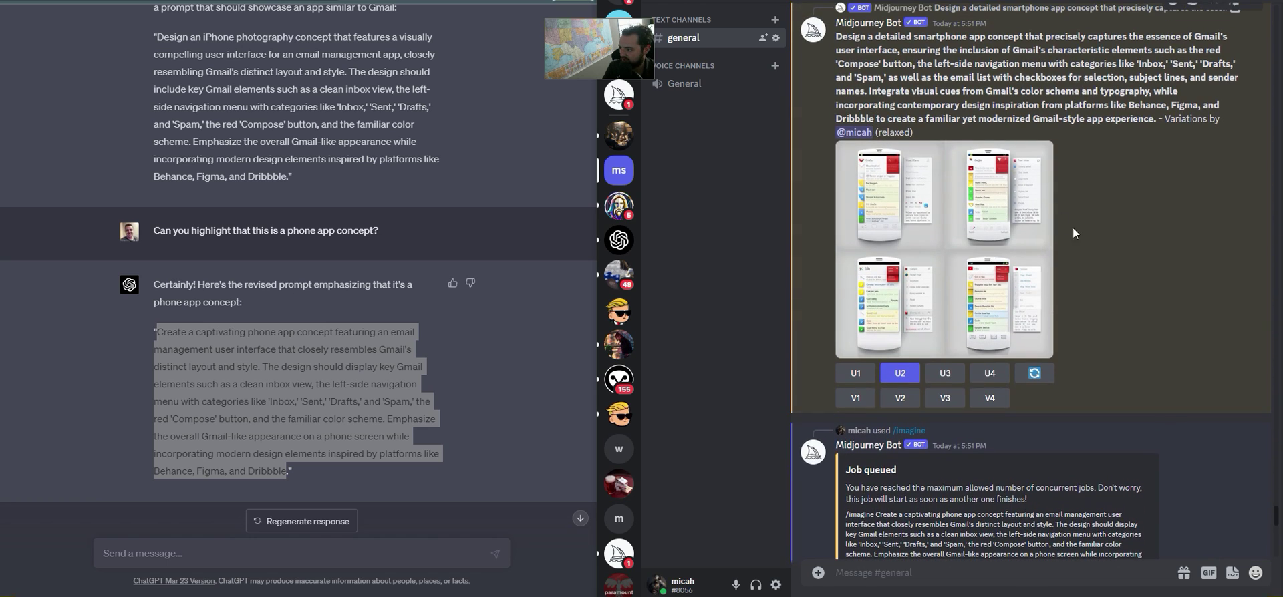
scroll(1092, 295, "down", 1)
scroll(1093, 298, "down", 6)
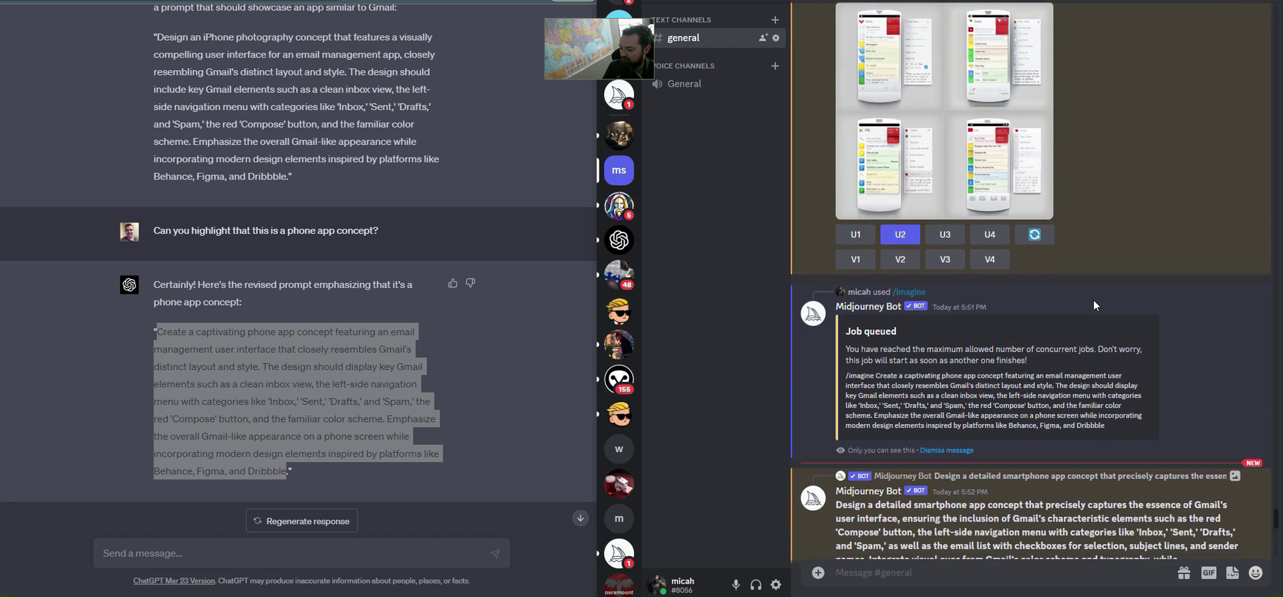
View the latest upscaled Gmail-lookalike phone and the grid for the "Create a captivating phone app concept" prompt at enlarged size
scroll(1092, 351, "down", 2)
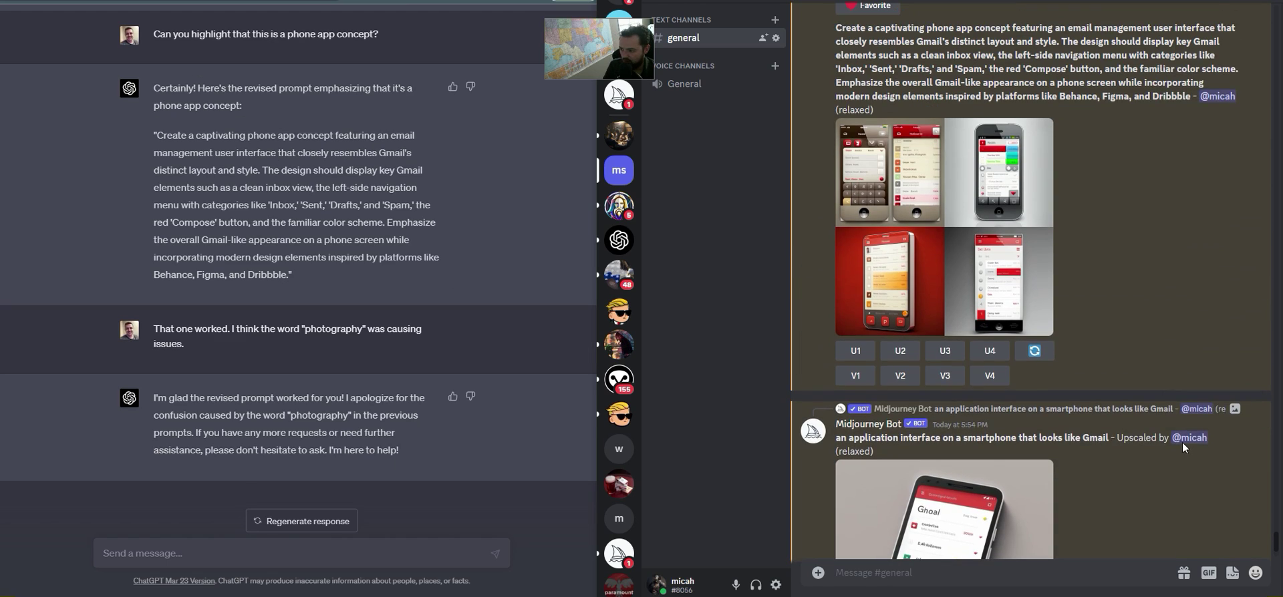
scroll(1181, 442, "up", 2)
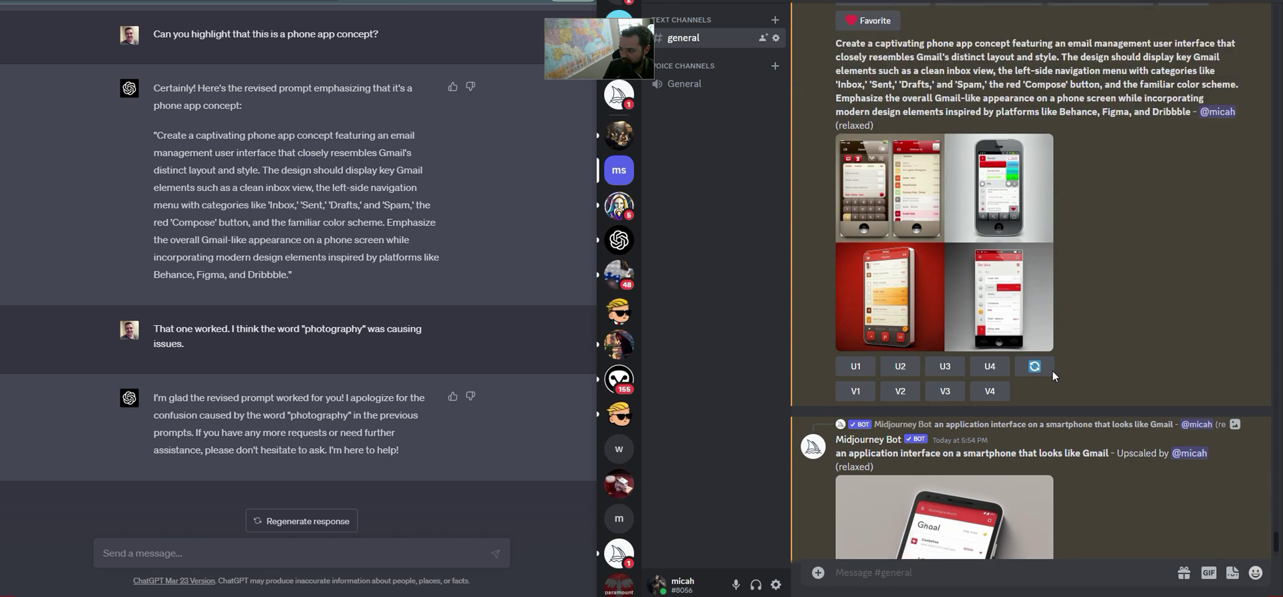
scroll(1052, 370, "down", 5)
left_click(1016, 413)
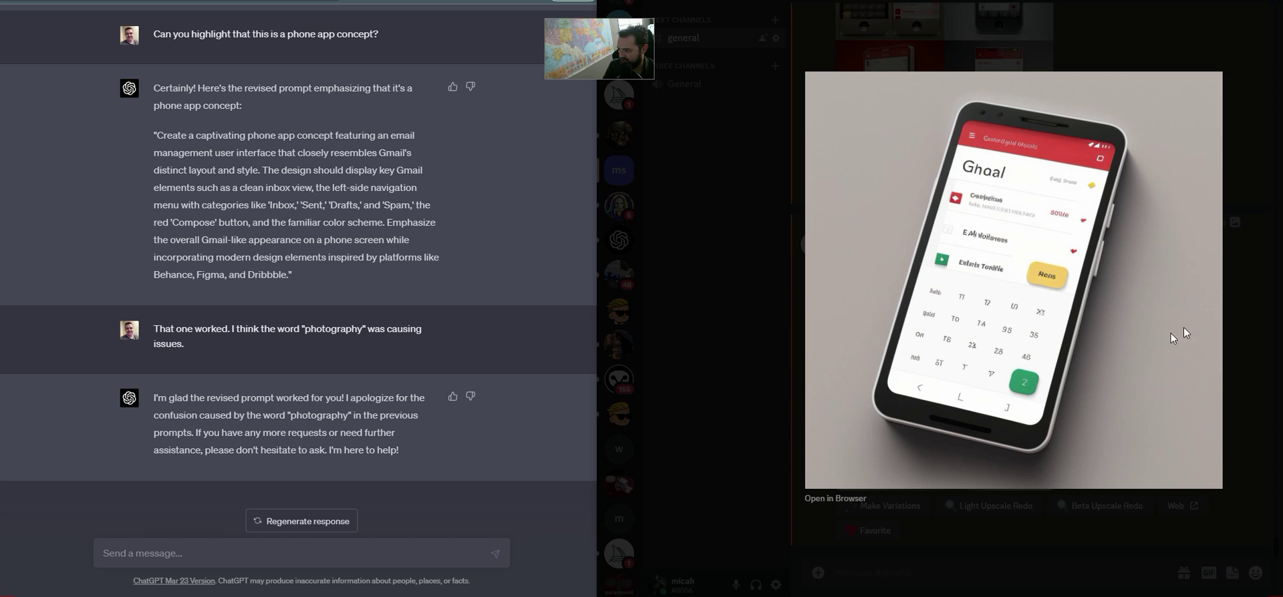
left_click(1097, 38)
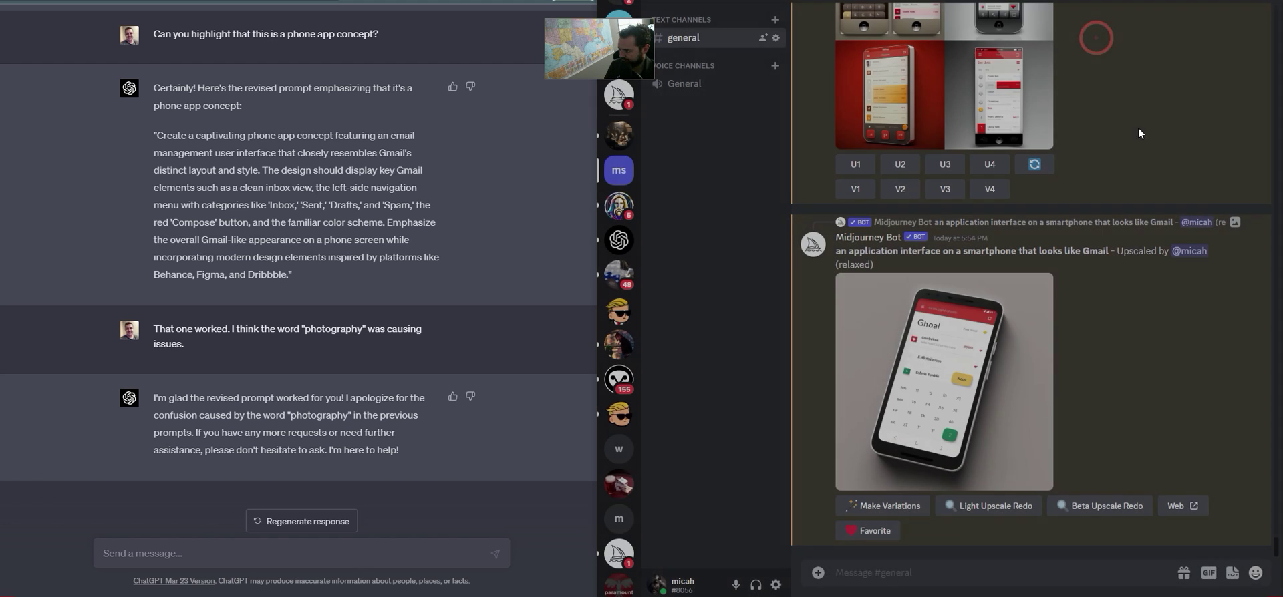
scroll(1100, 301, "up", 5)
left_click(929, 218)
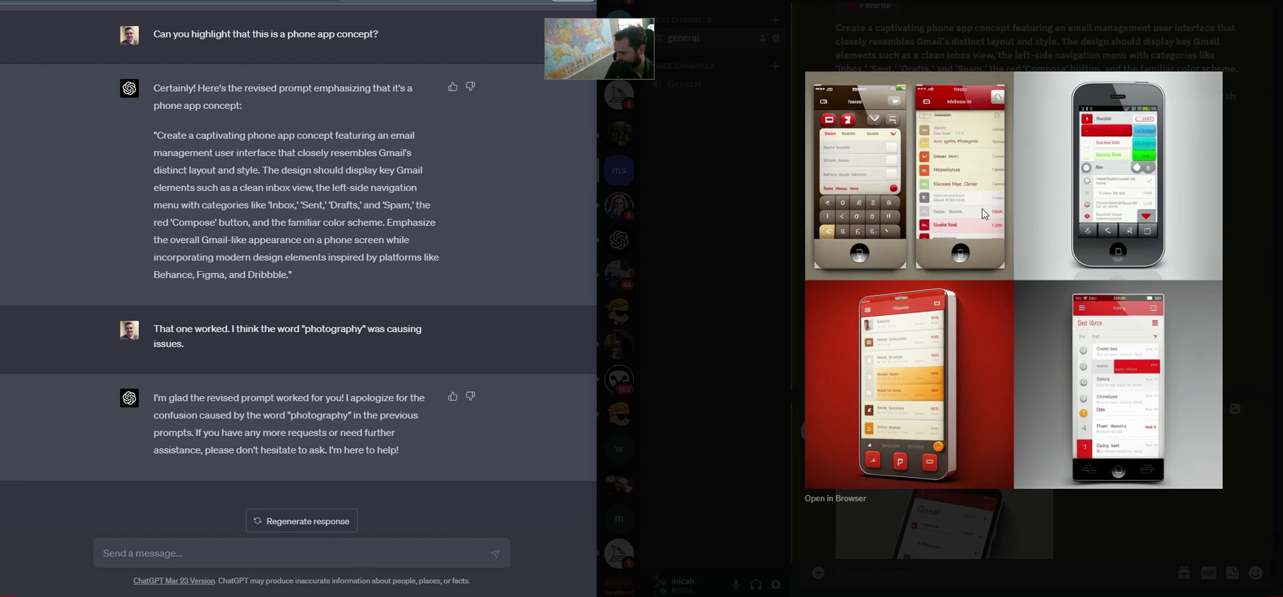
left_click(1246, 321)
View the two earlier upscaled Gmail-lookalike phones at enlarged size and return to the newest message
scroll(1153, 322, "up", 6)
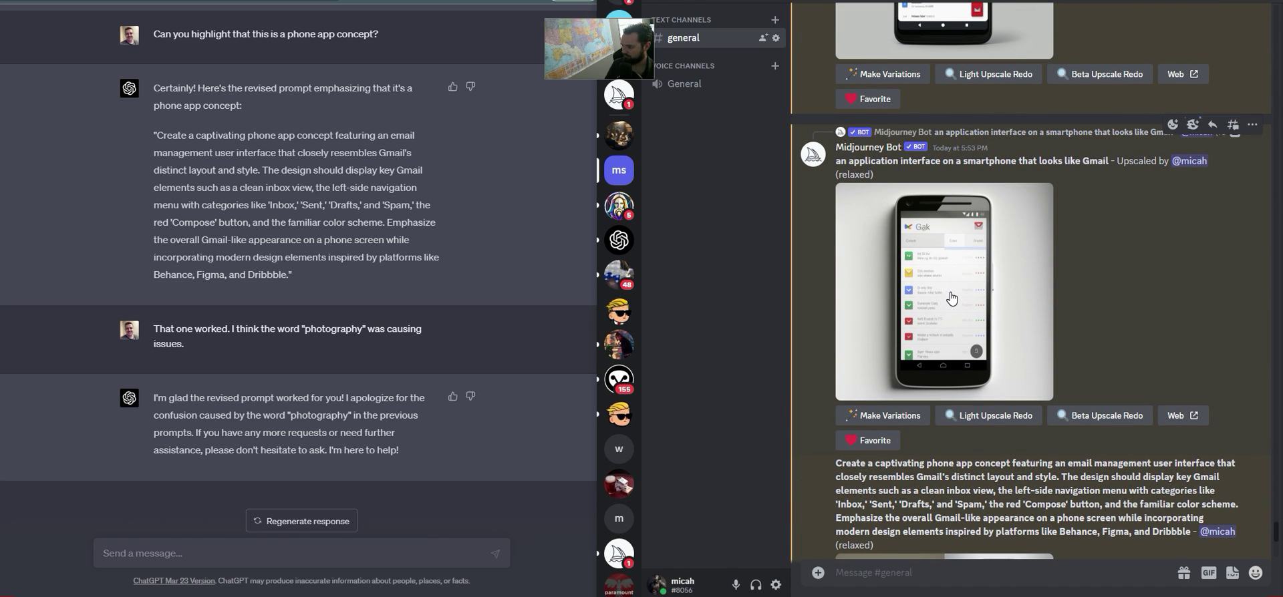
left_click(950, 291)
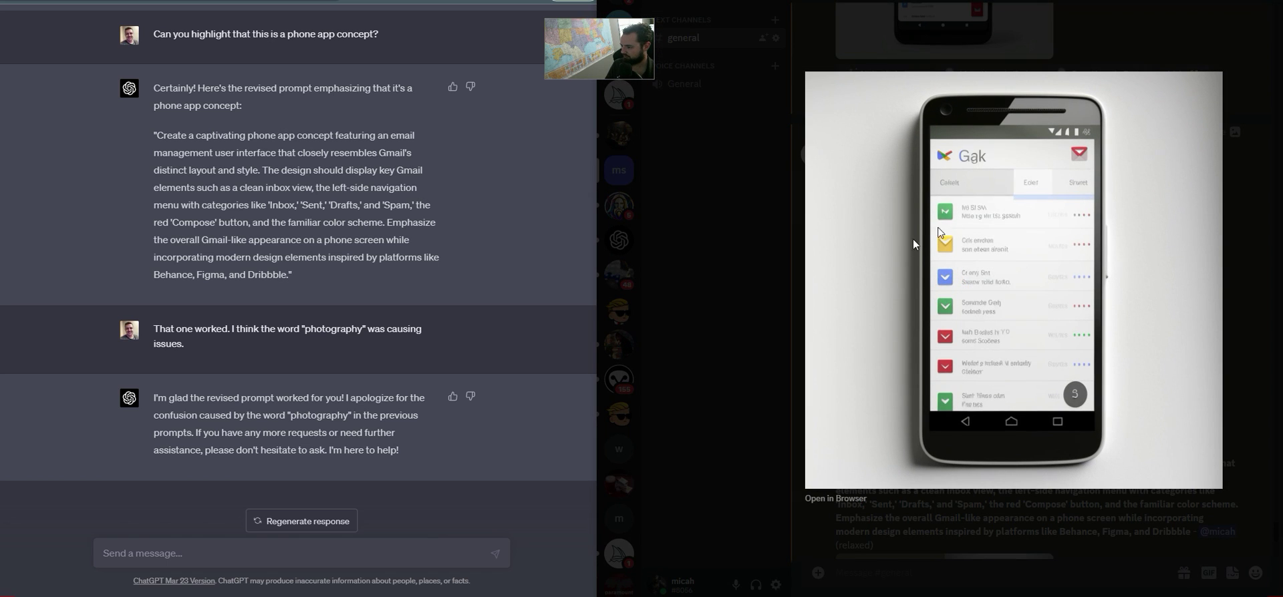
left_click(1125, 33)
scroll(1049, 310, "up", 4)
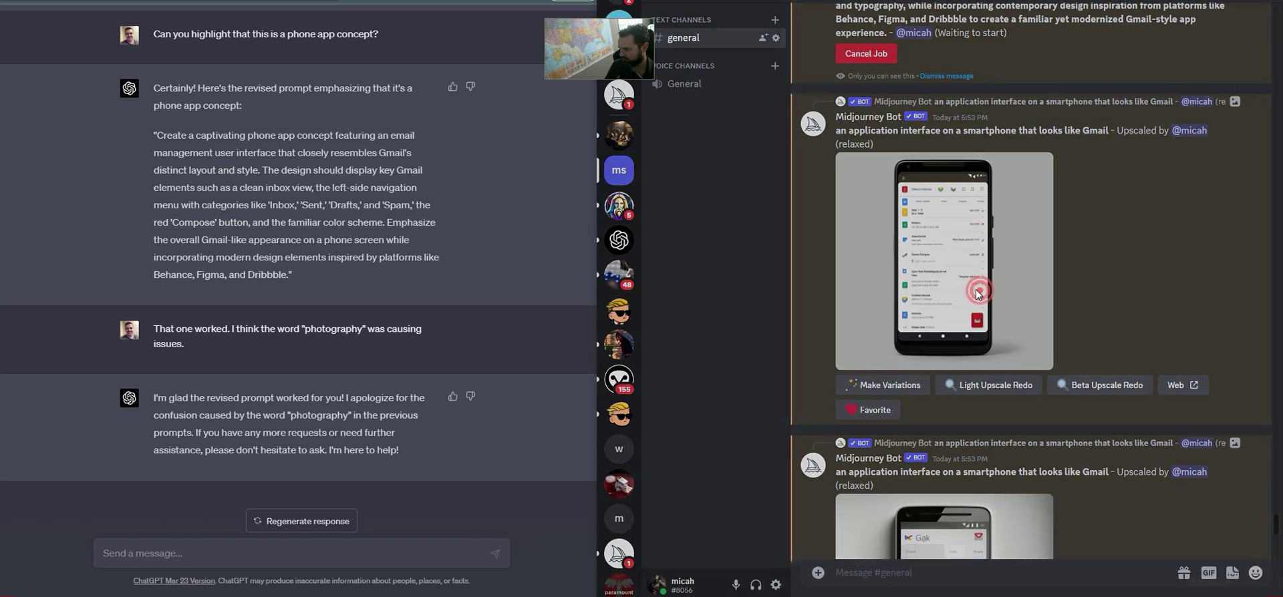
left_click(974, 292)
left_click(1251, 284)
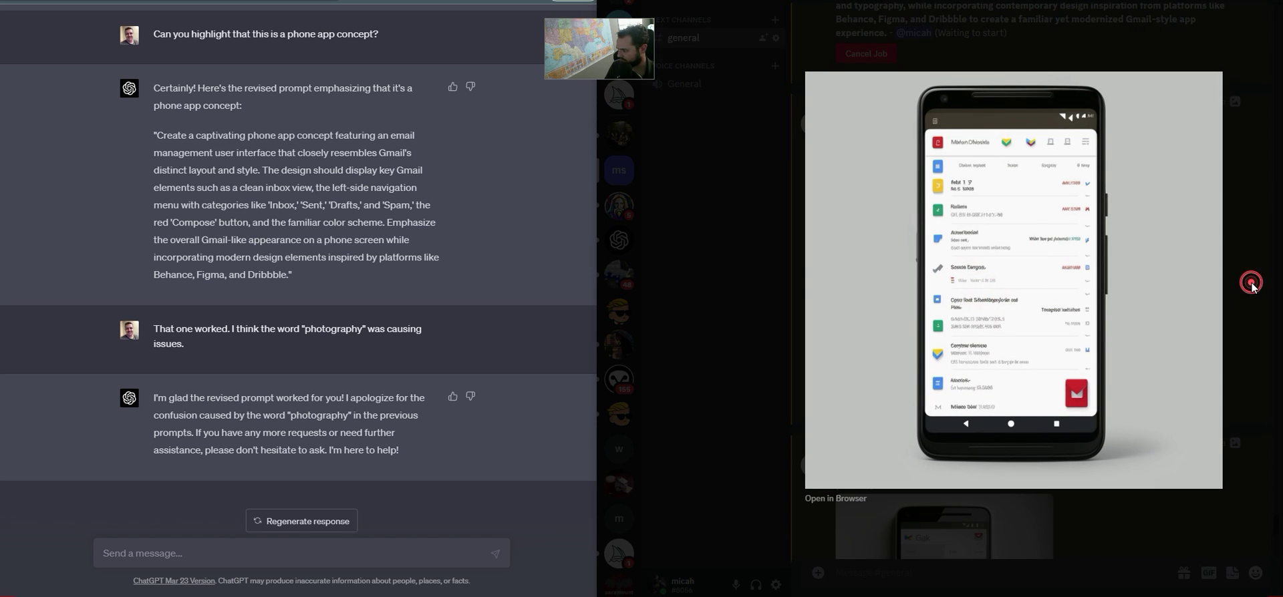
scroll(961, 357, "down", 5)
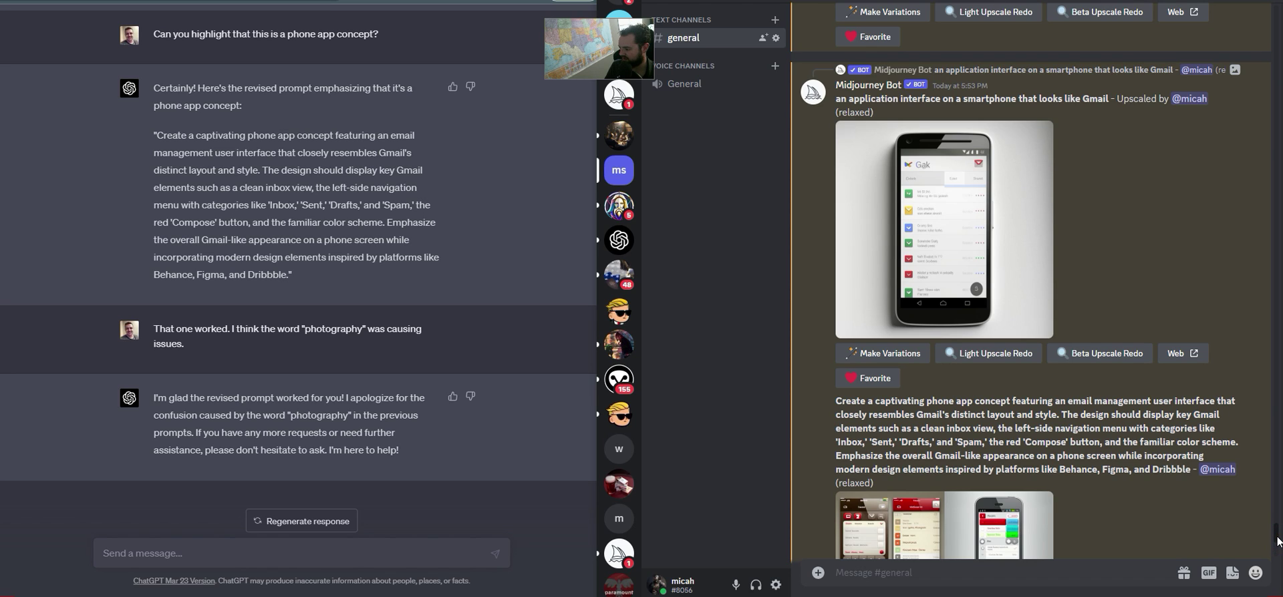
scroll(1278, 539, "down", 8)
Draft a ChatGPT message: "Ok, now I would like to do this for an app like Yelp. Can you add pictures of food to the designs? I want"
left_click(299, 553)
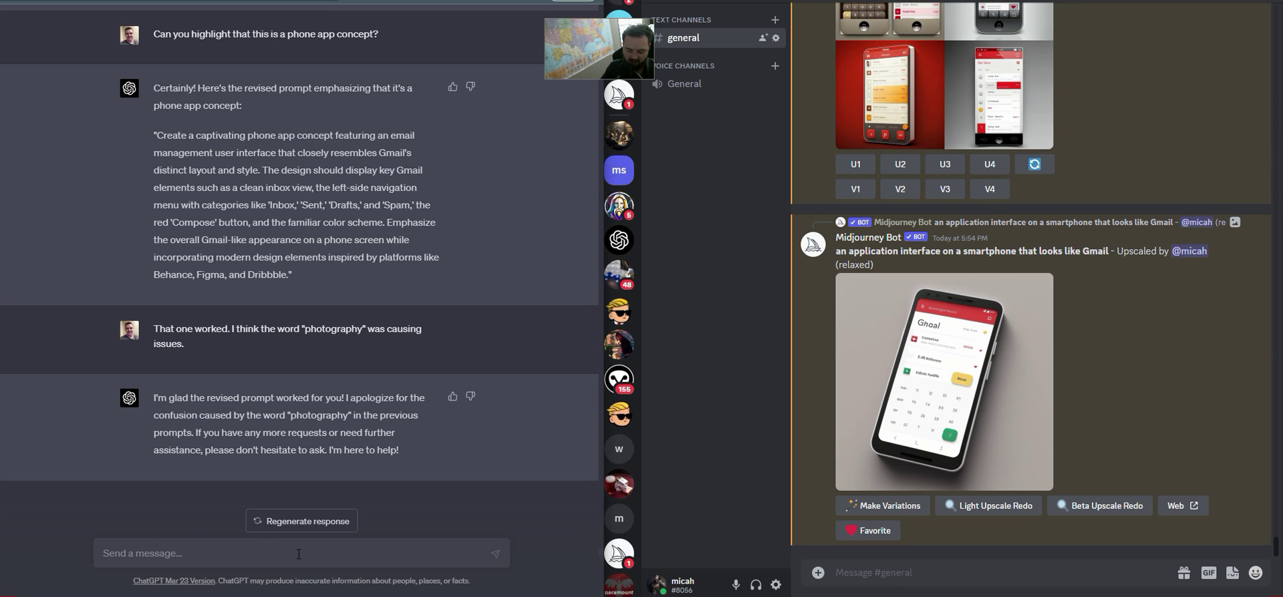
type("o")
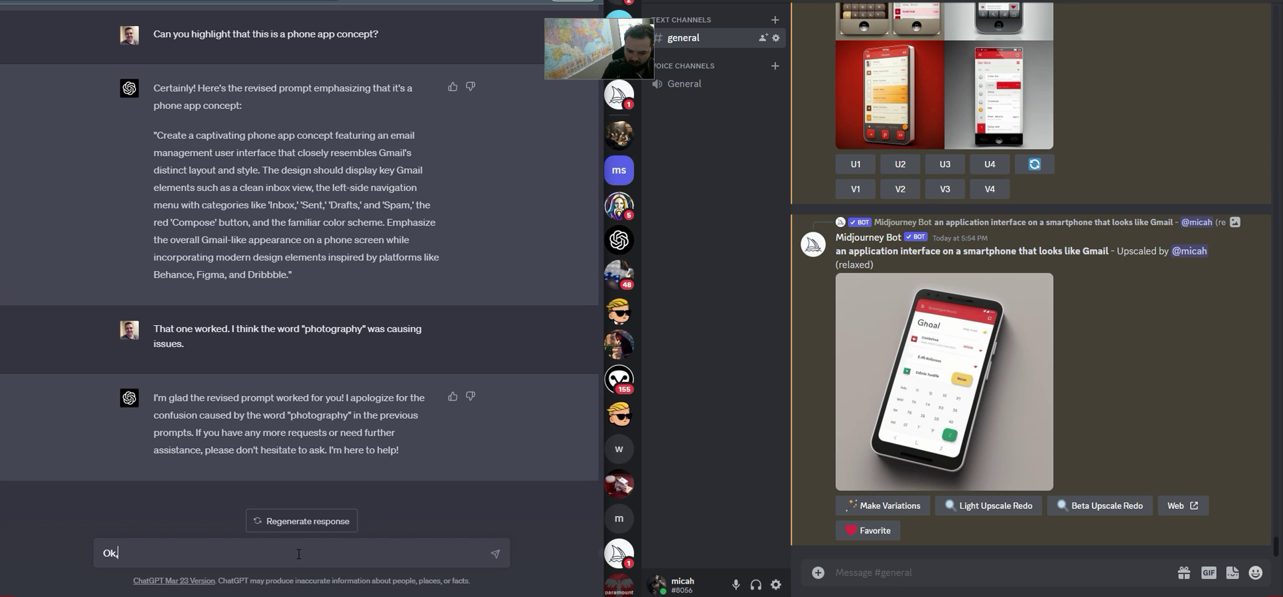
type("k, now I would like to do this for an app like Yelp.")
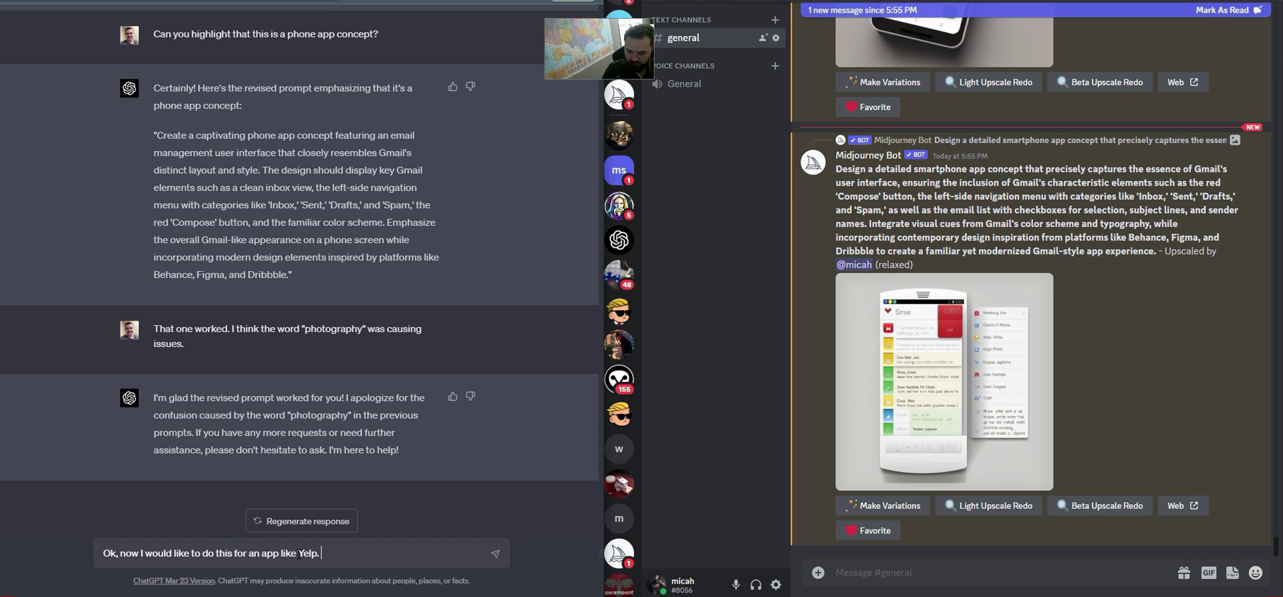
type("ou add pict")
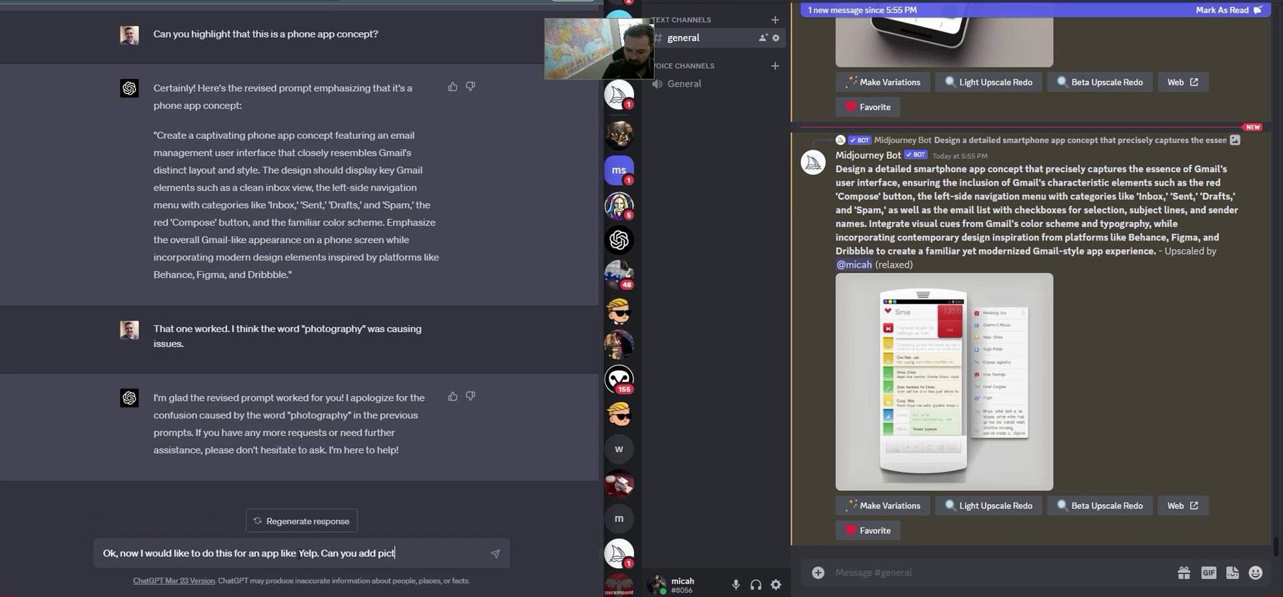
type("ures of food to the designs? I want")
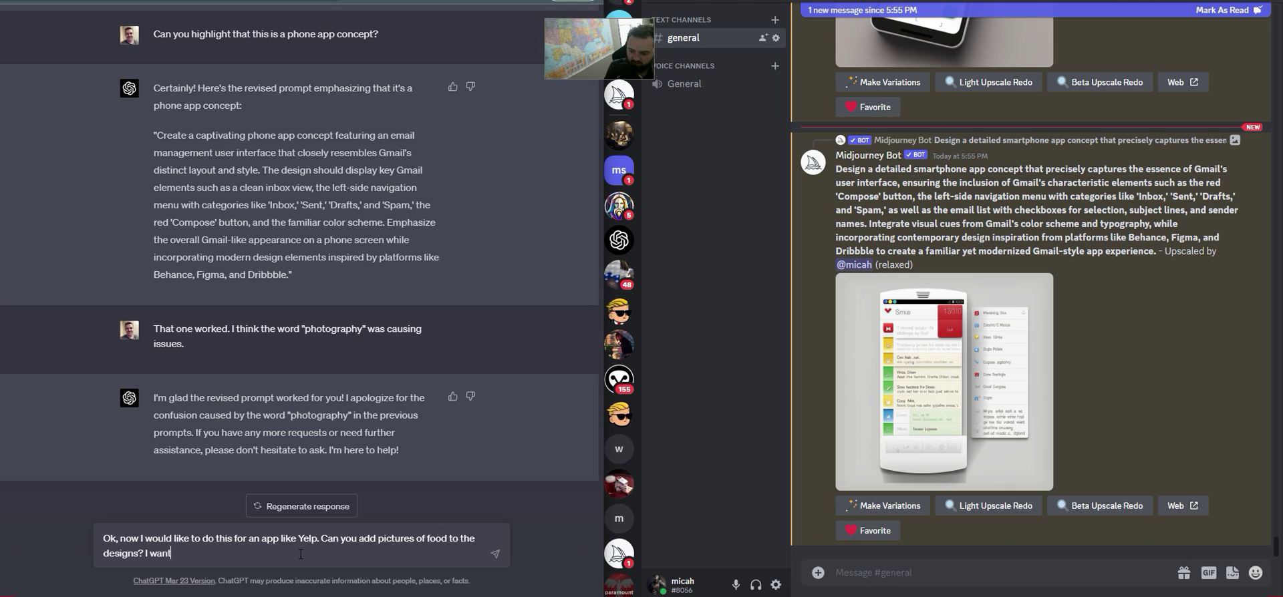
Replace the word "food" in the drafted message with "restaurant dishes"
left_click(437, 539)
double_click(437, 539)
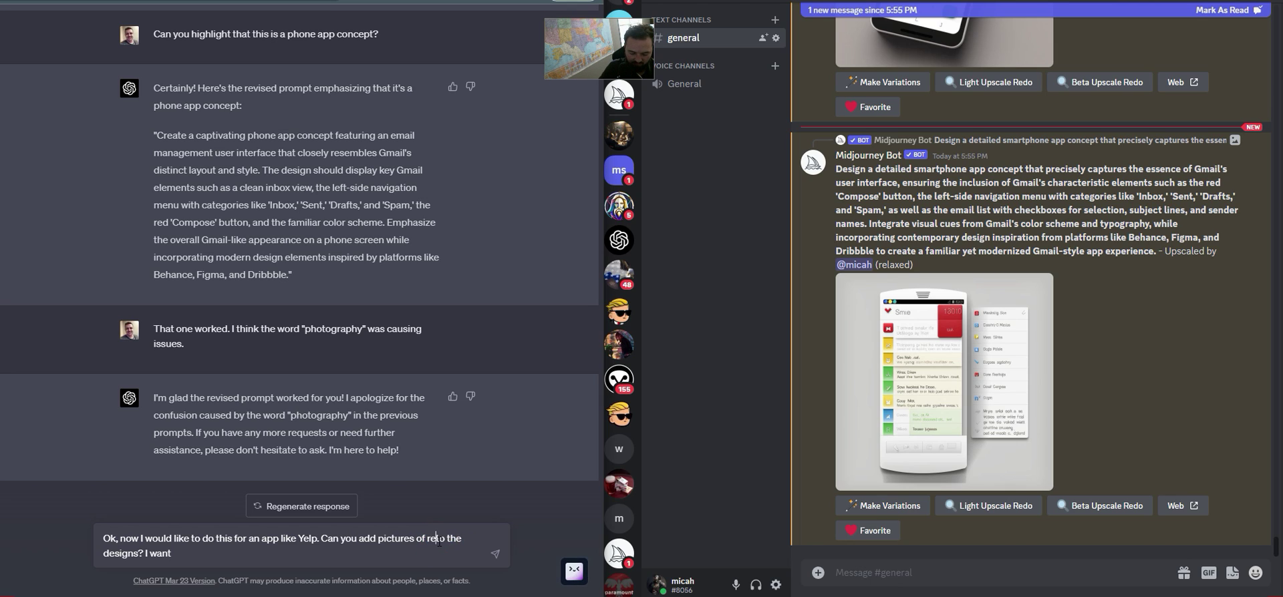
type("res")
type("taurant dishe")
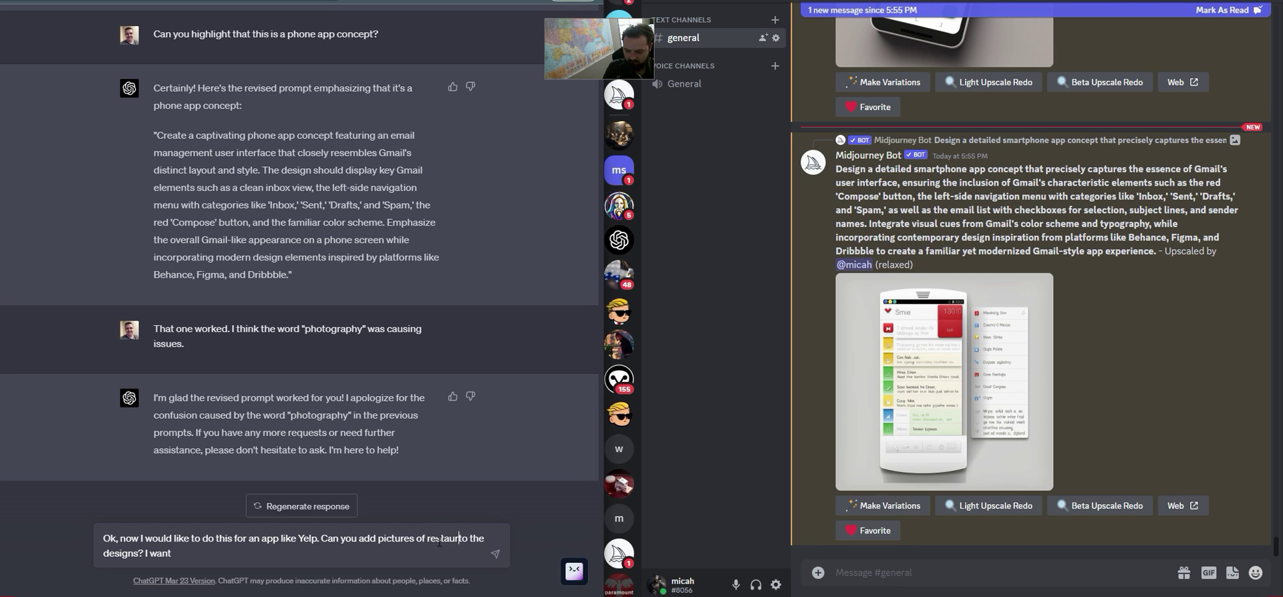
type("s")
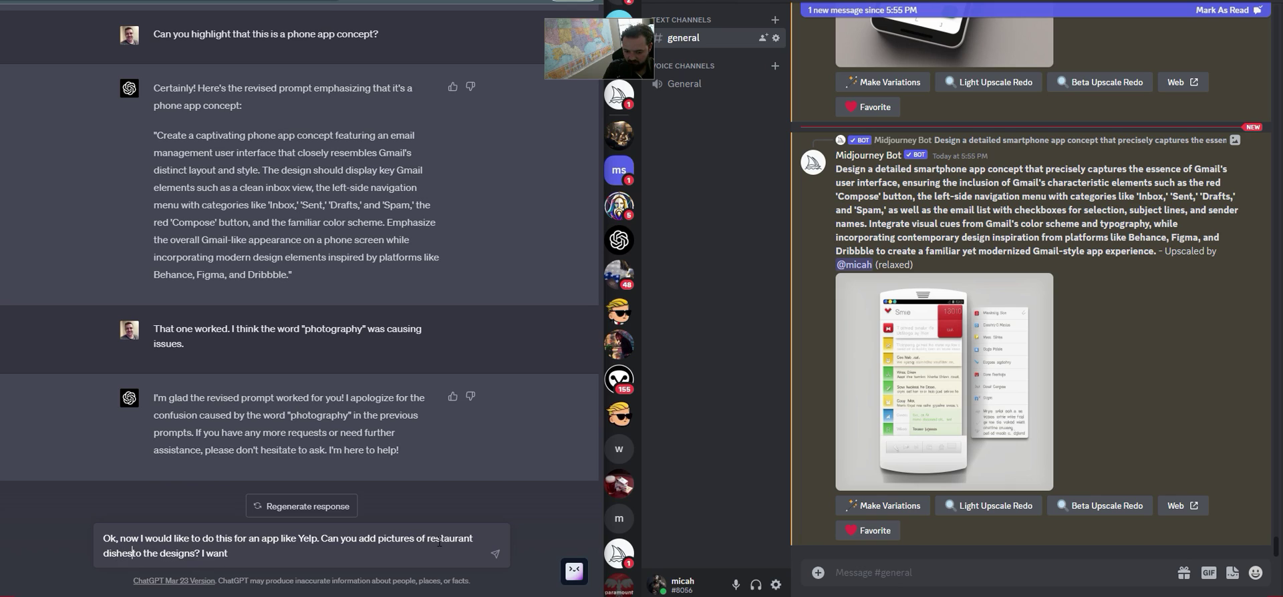
Finish the ChatGPT message with "lots of detail in these prompts as well, maybe start me off with like 5 prompts" and send it
left_click(361, 560)
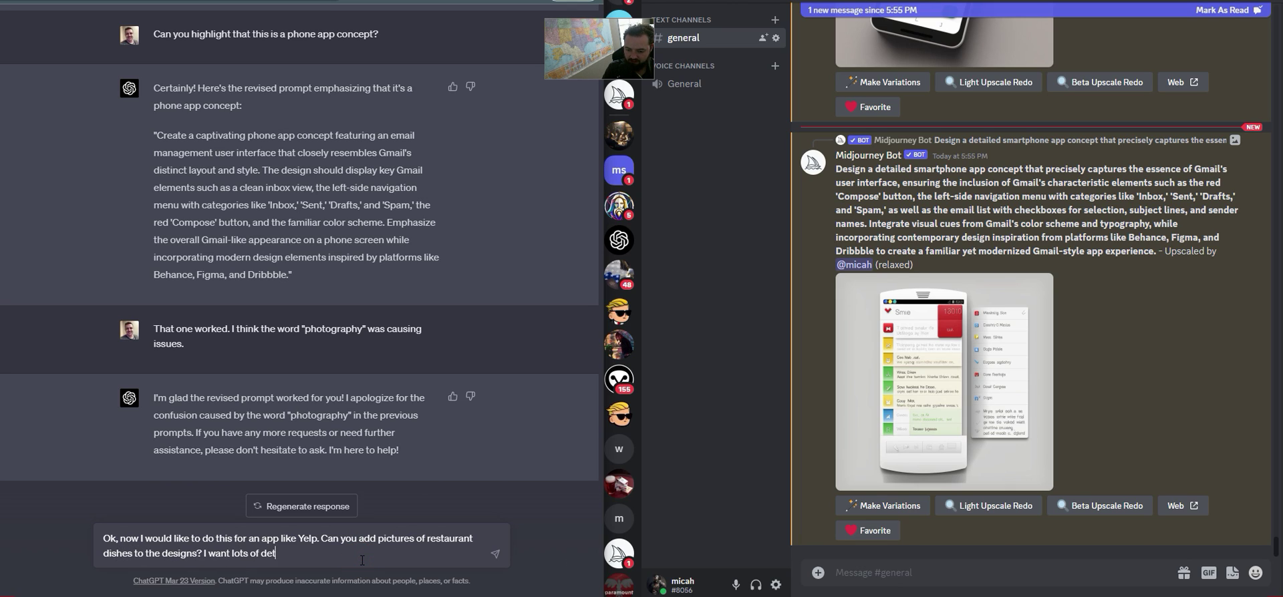
type("in these prompts as well, maybe")
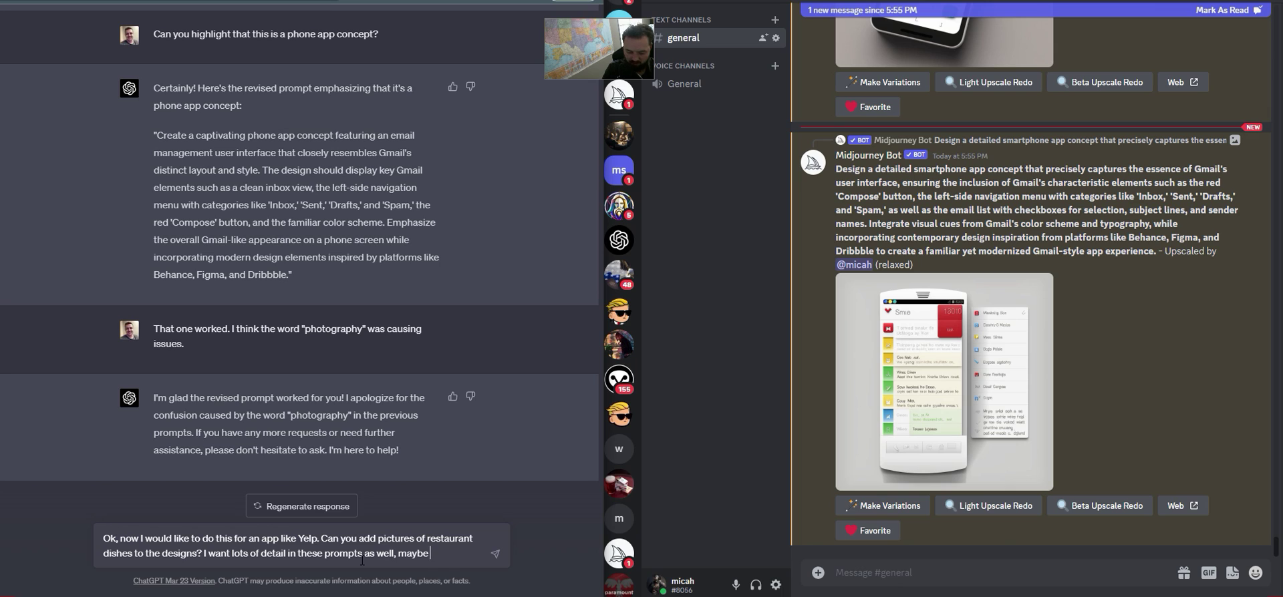
type("f with")
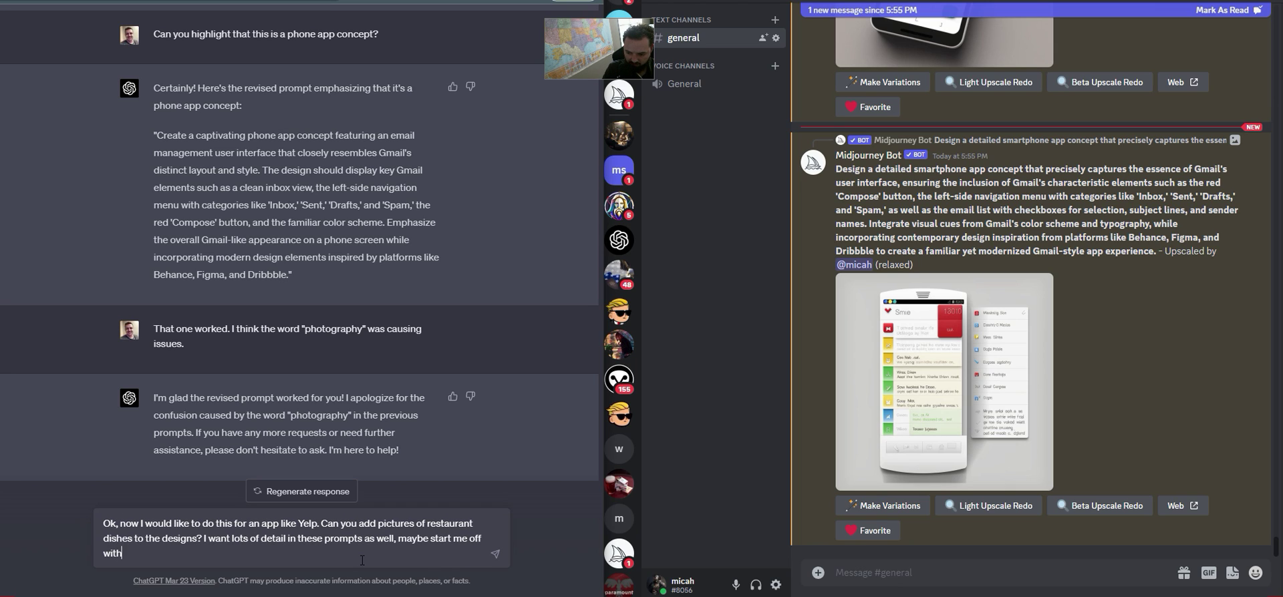
type(" like 5 prom")
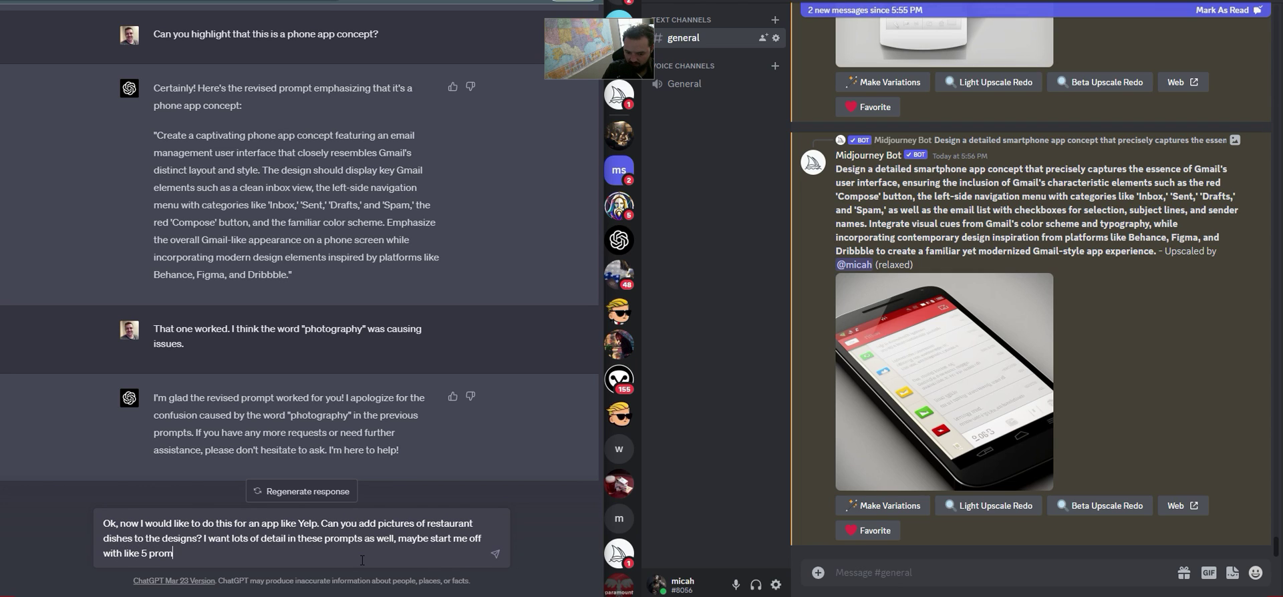
type("pts")
key("Return")
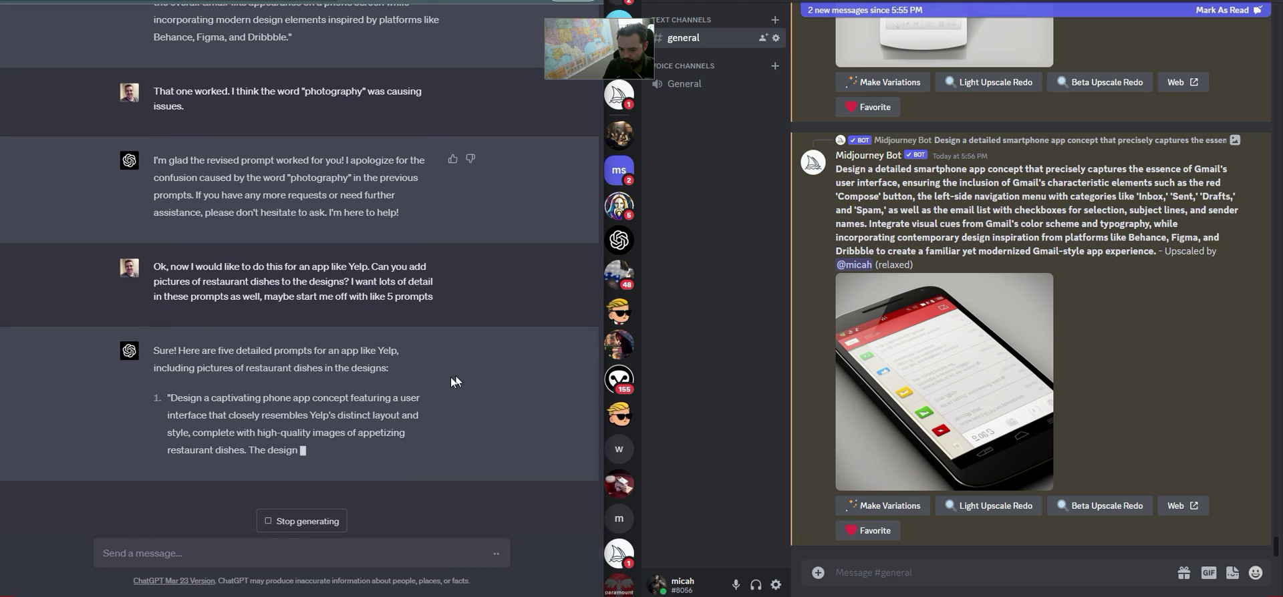
scroll(241, 428, "up", 1)
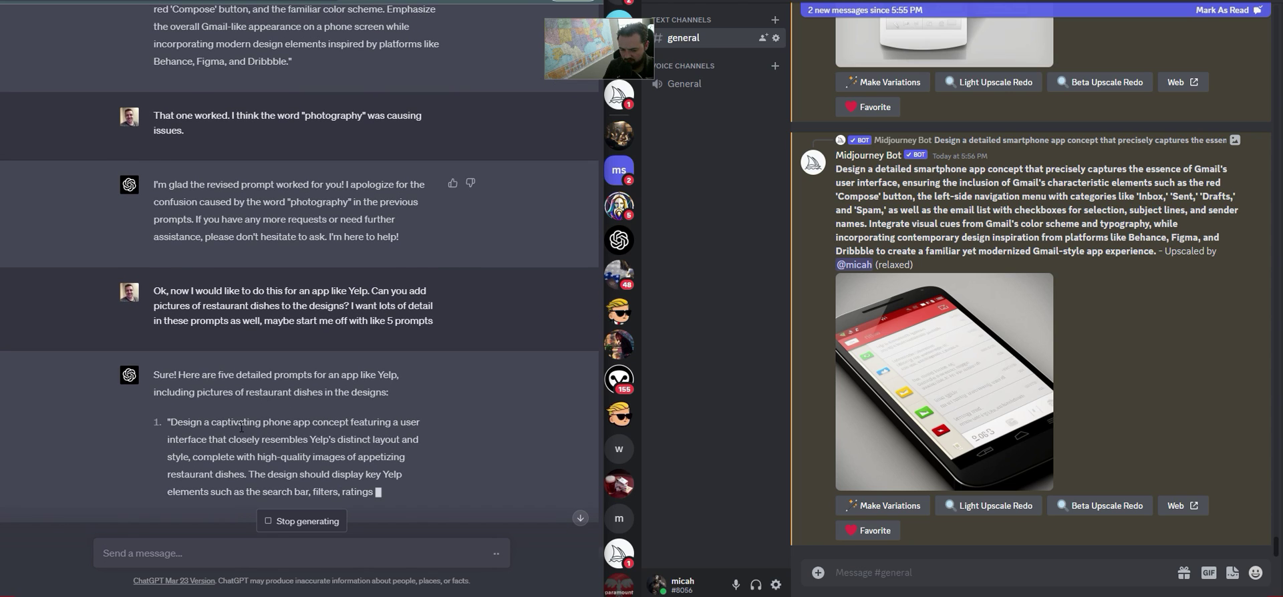
left_click(172, 423)
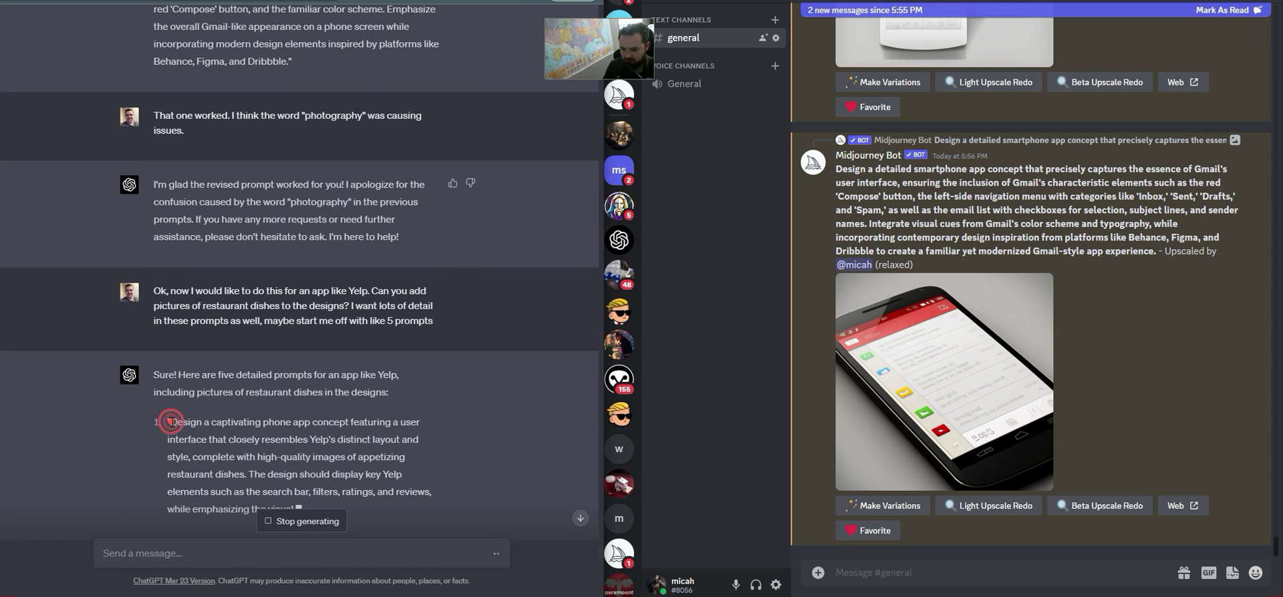
left_click_drag(172, 423, 345, 423)
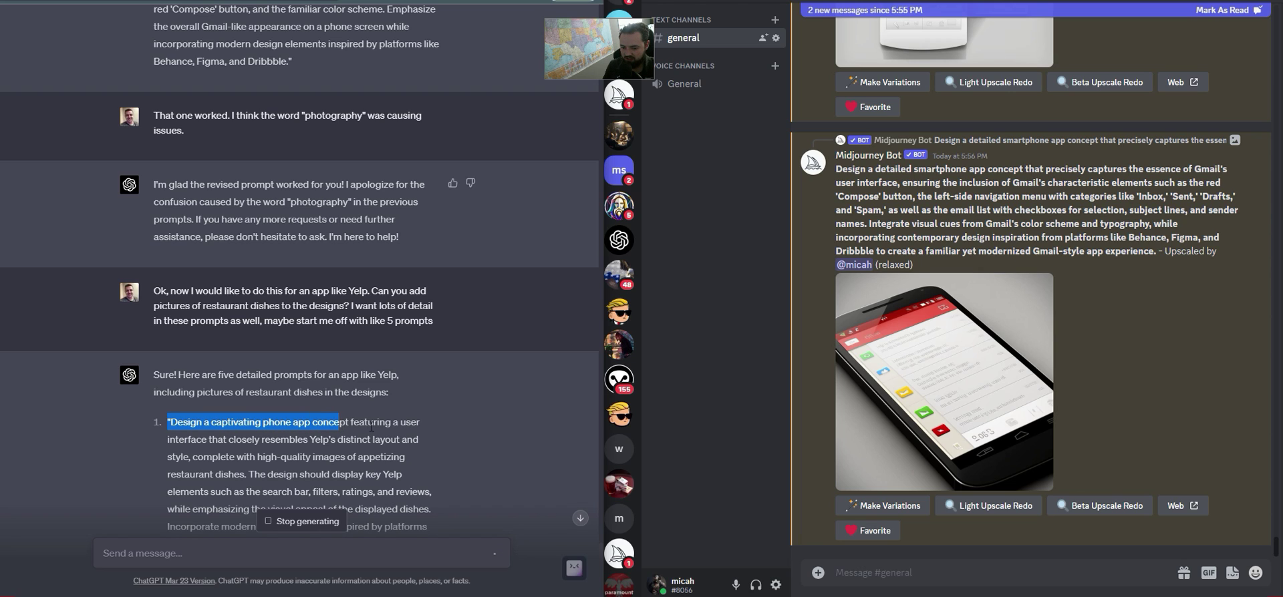
left_click(374, 425)
left_click_drag(171, 422, 262, 440)
left_click(278, 442)
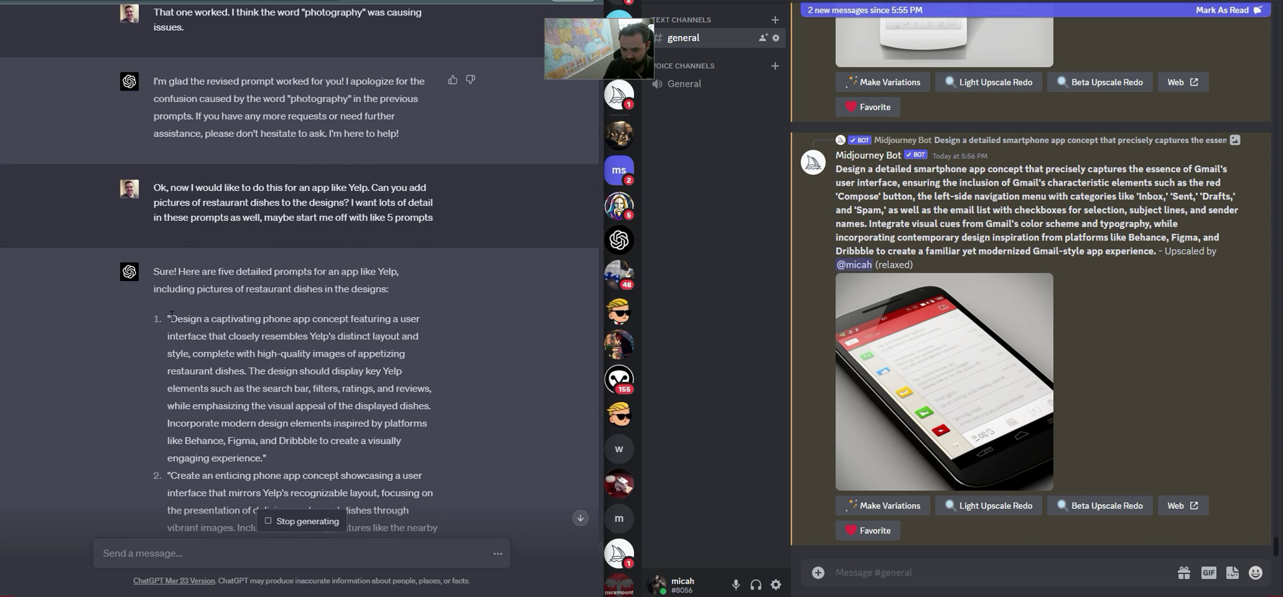
Copy the full text of ChatGPT's first Yelp-style prompt and submit it to Midjourney with the /imagine command in Discord
left_click_drag(171, 316, 261, 458)
key("ctrl+c")
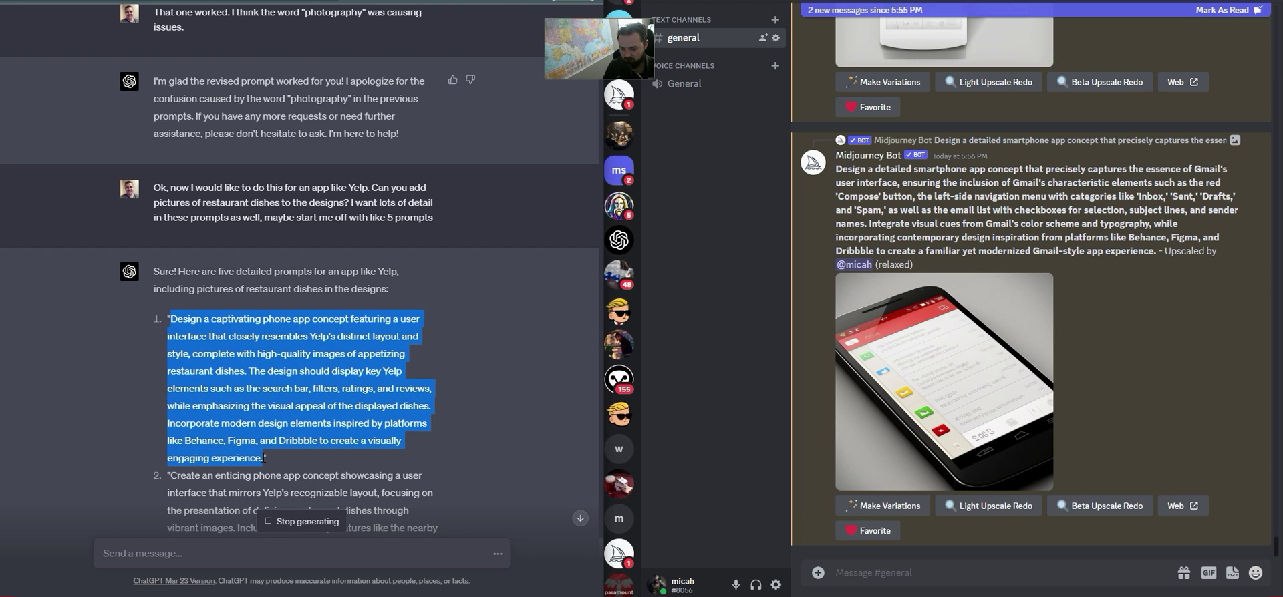
left_click(950, 578)
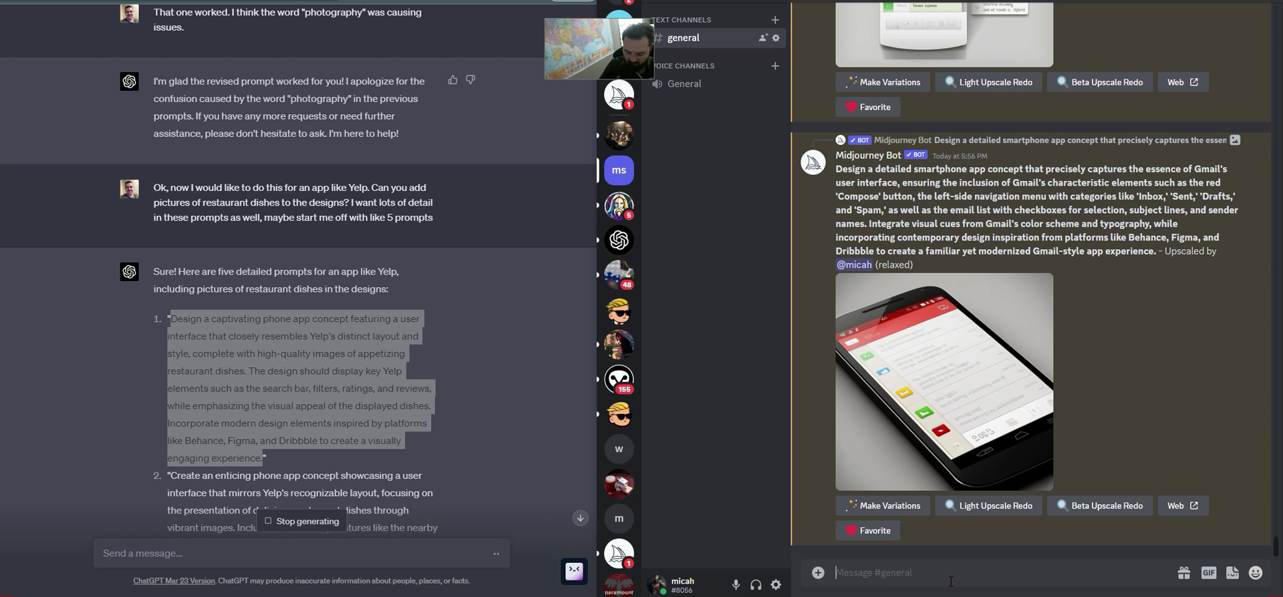
type("/imagine")
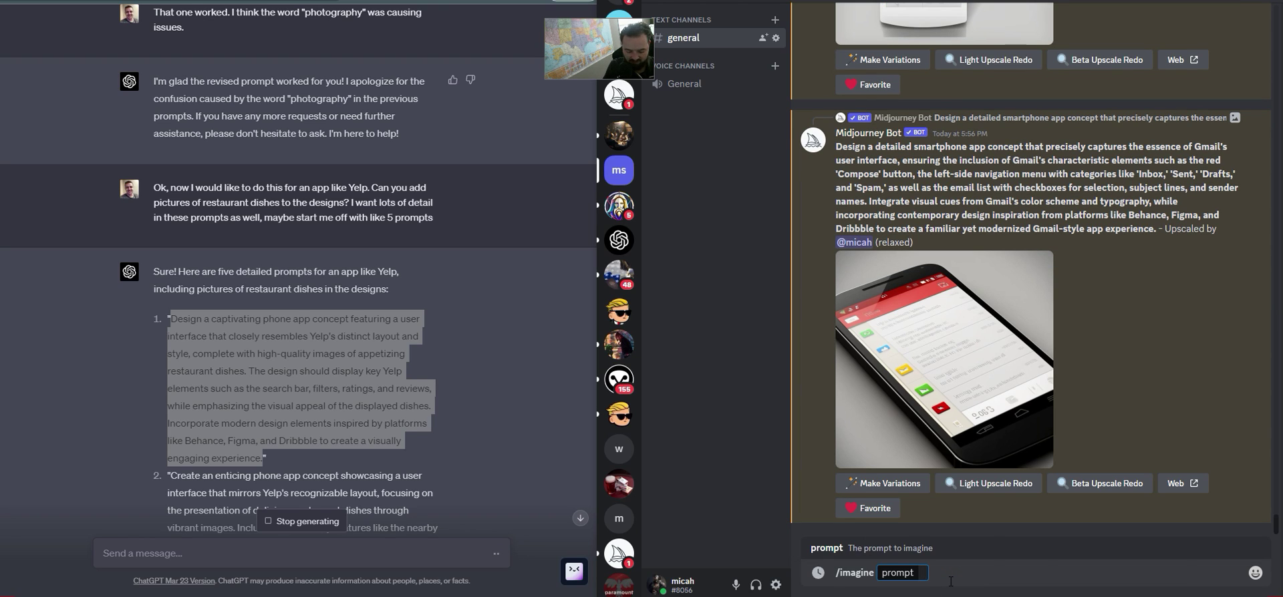
key("ctrl+v")
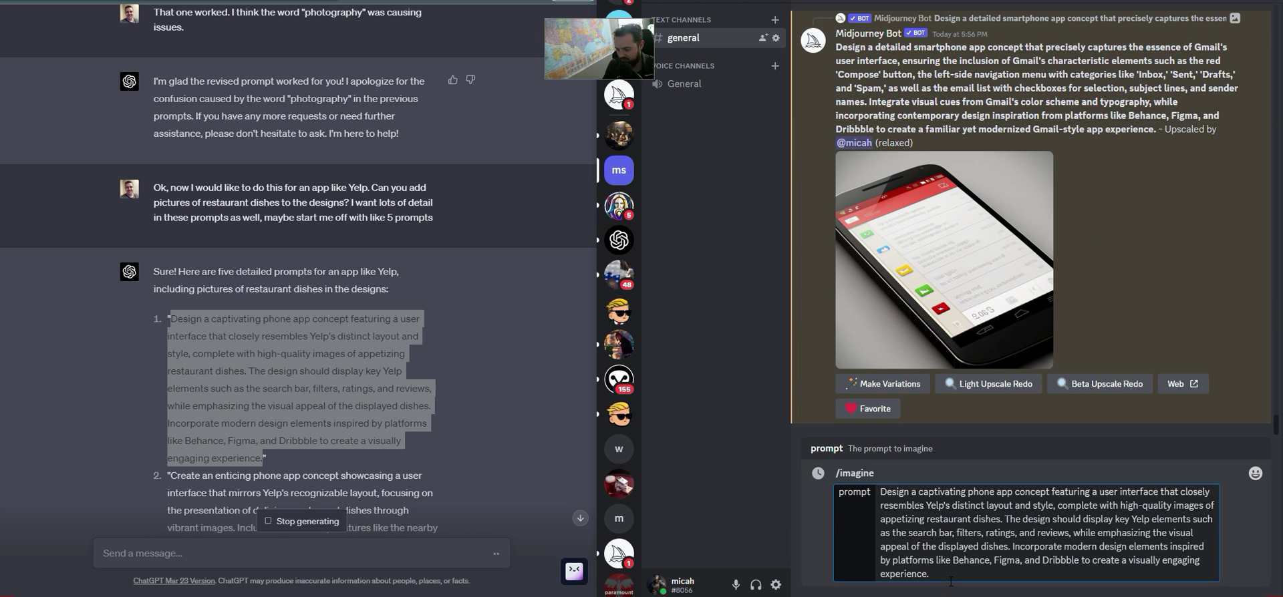
key("Return")
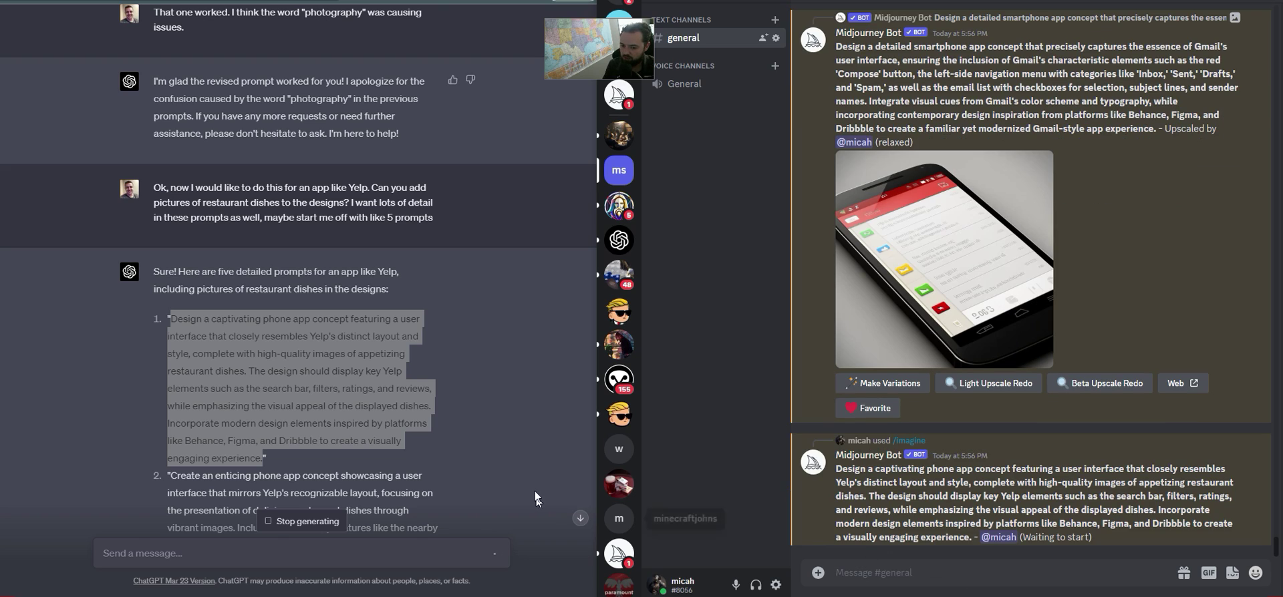
left_click_drag(283, 371, 374, 406)
left_click_drag(262, 389, 433, 389)
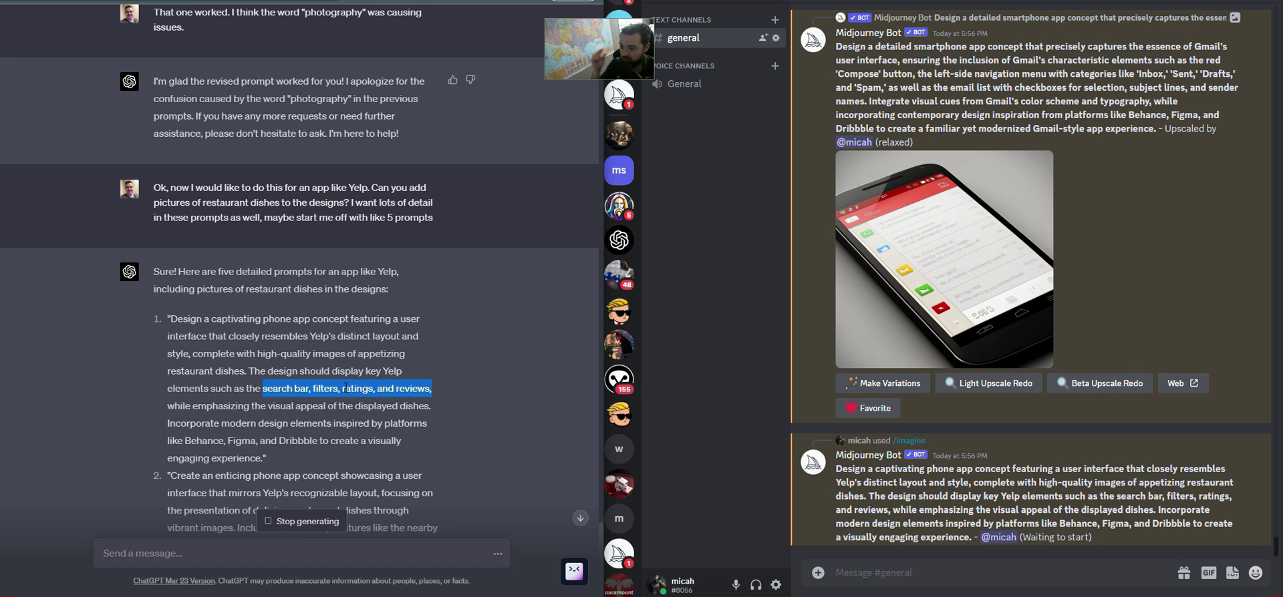
left_click(423, 348)
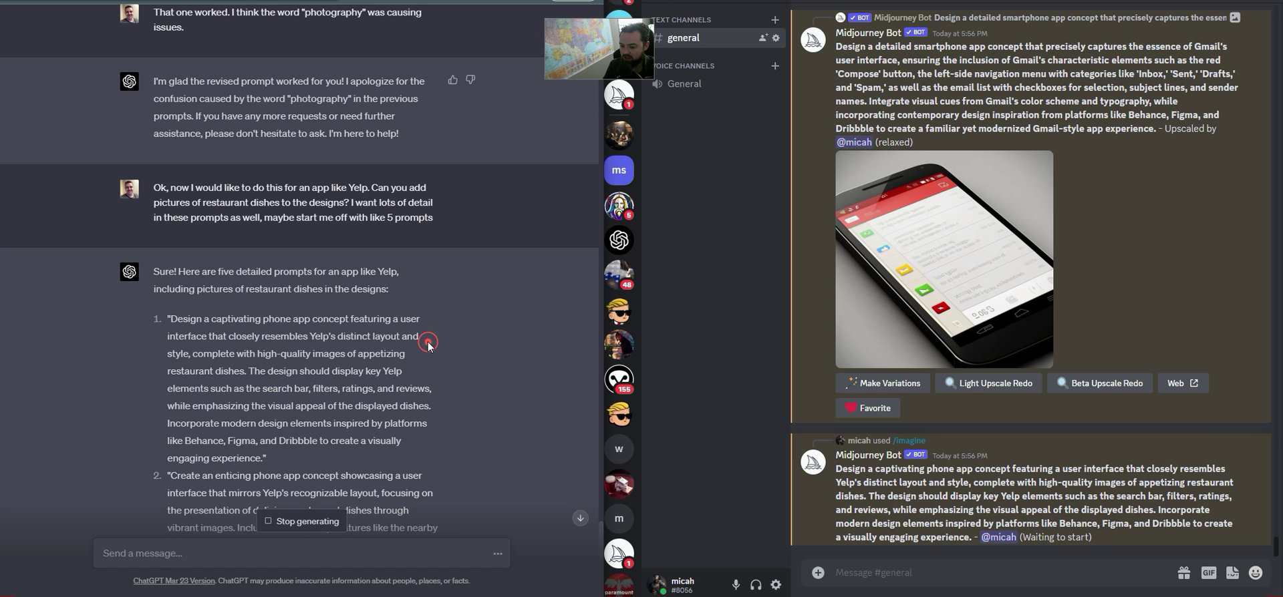
Copy ChatGPT's second Yelp-style prompt up to "ratings and reviews." and submit it to Midjourney with /imagine in Discord
scroll(446, 364, "down", 2)
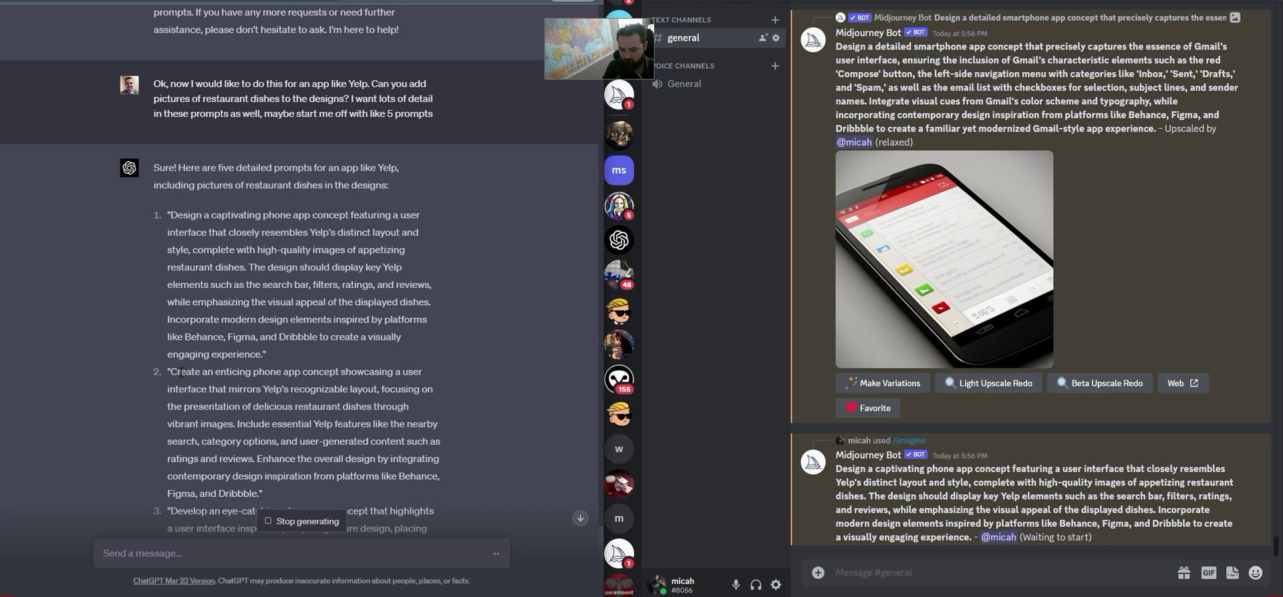
left_click_drag(174, 372, 256, 458)
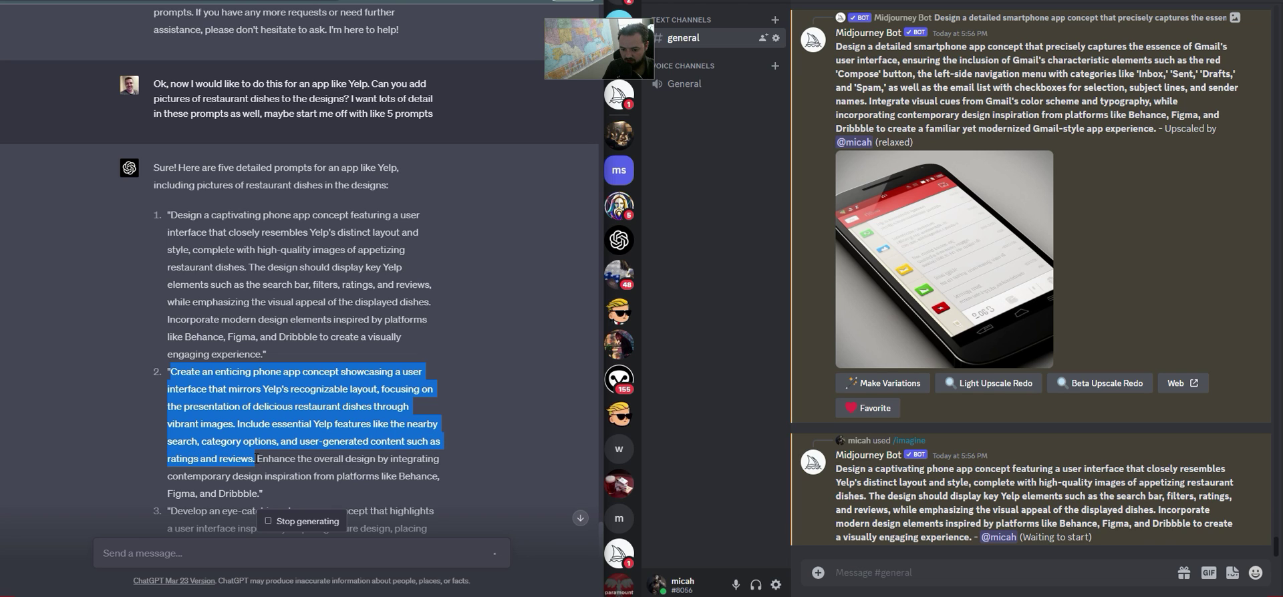
key("ctrl+c")
left_click(969, 575)
type("/")
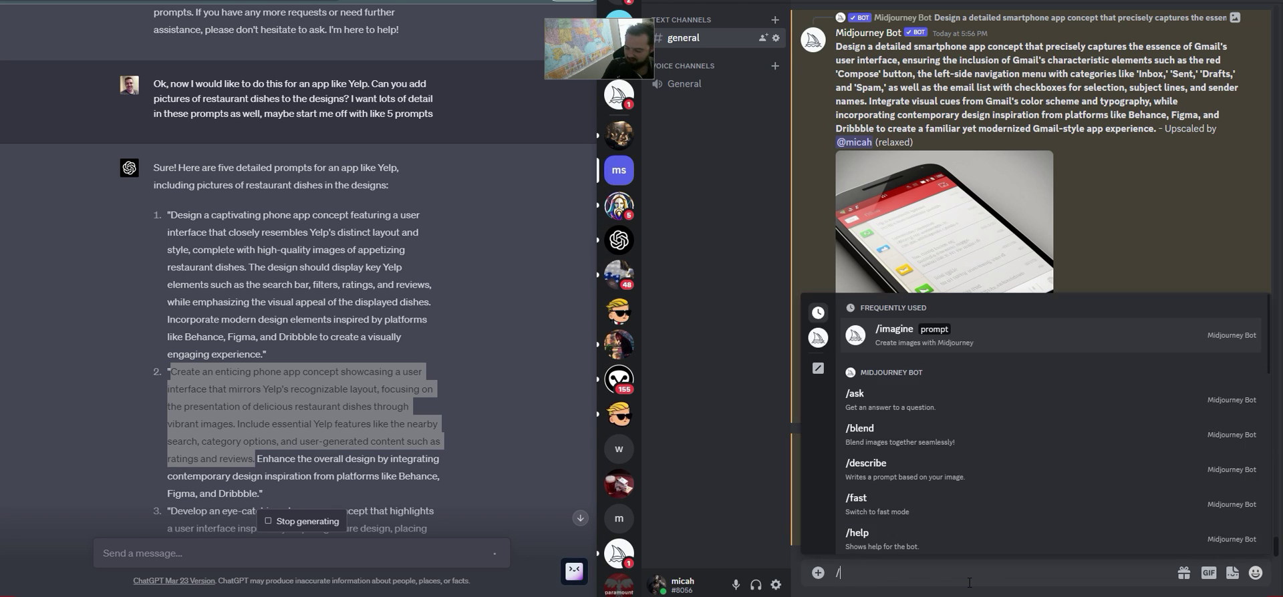
key("Return")
key("ctrl+v")
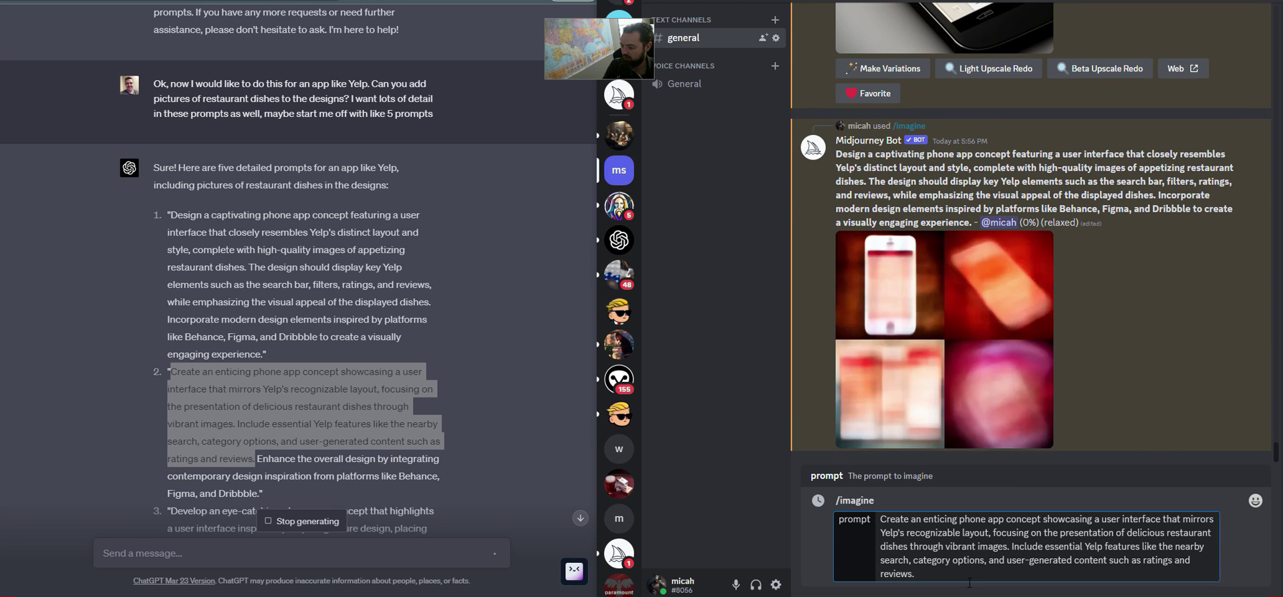
key("Return")
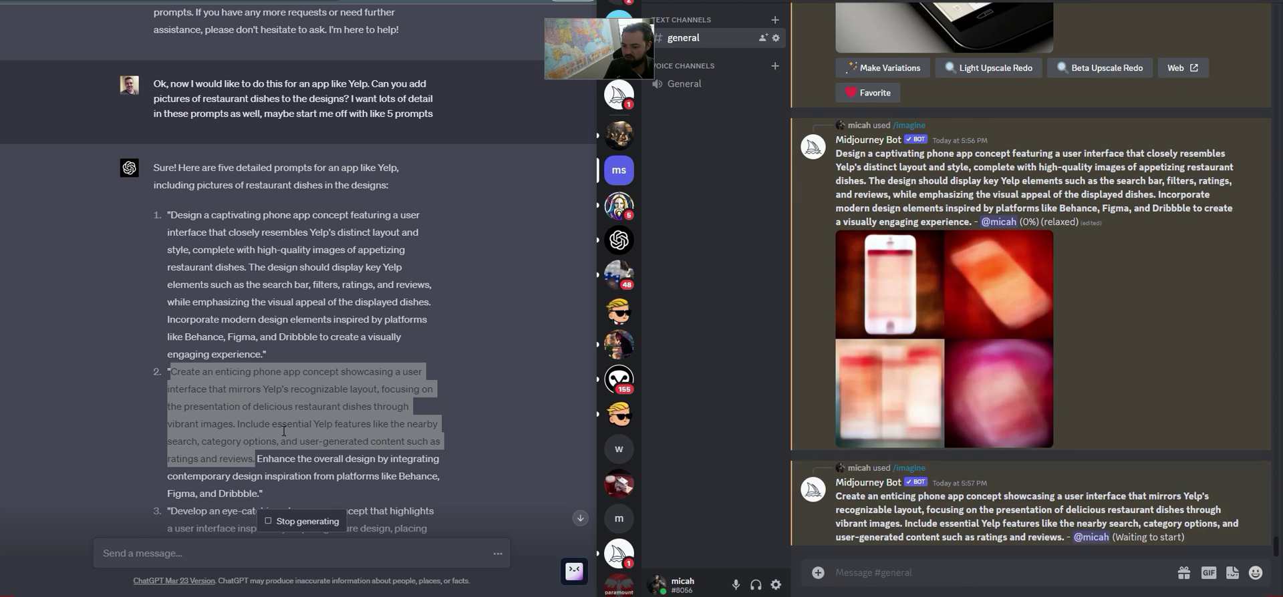
Copy the third prompt, "Develop an eye-catching phone app concept", up to "enrich the visual experience" and submit it to Midjourney with /imagine
left_click(498, 370)
scroll(488, 373, "down", 3)
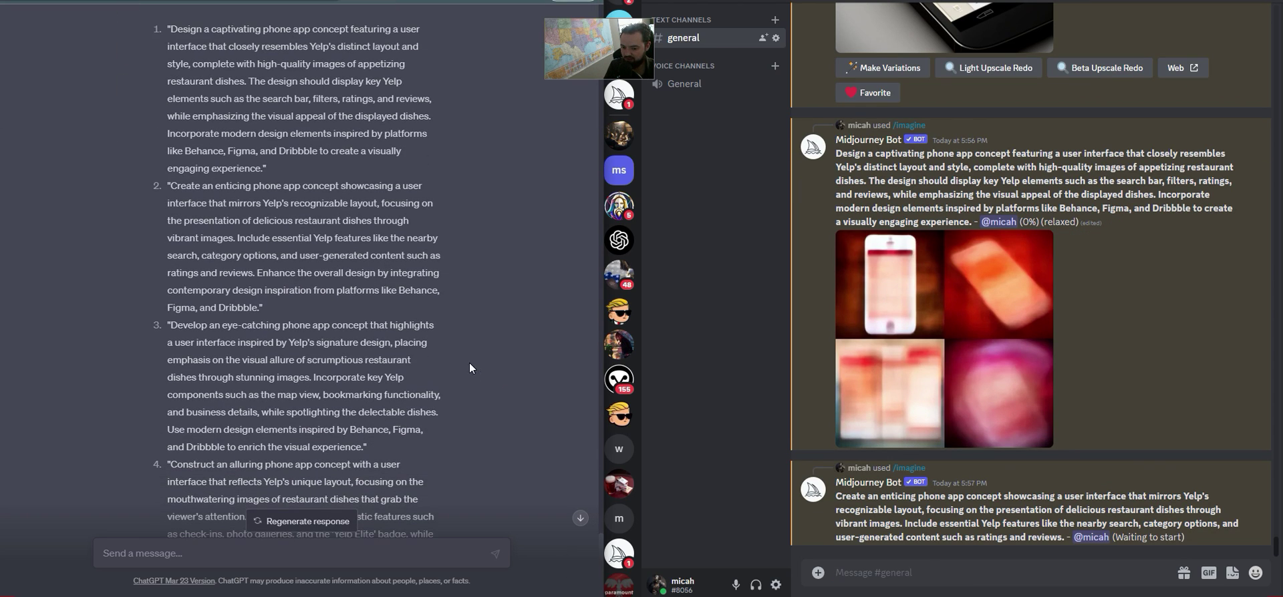
left_click_drag(170, 324, 319, 428)
left_click_drag(348, 442, 361, 445)
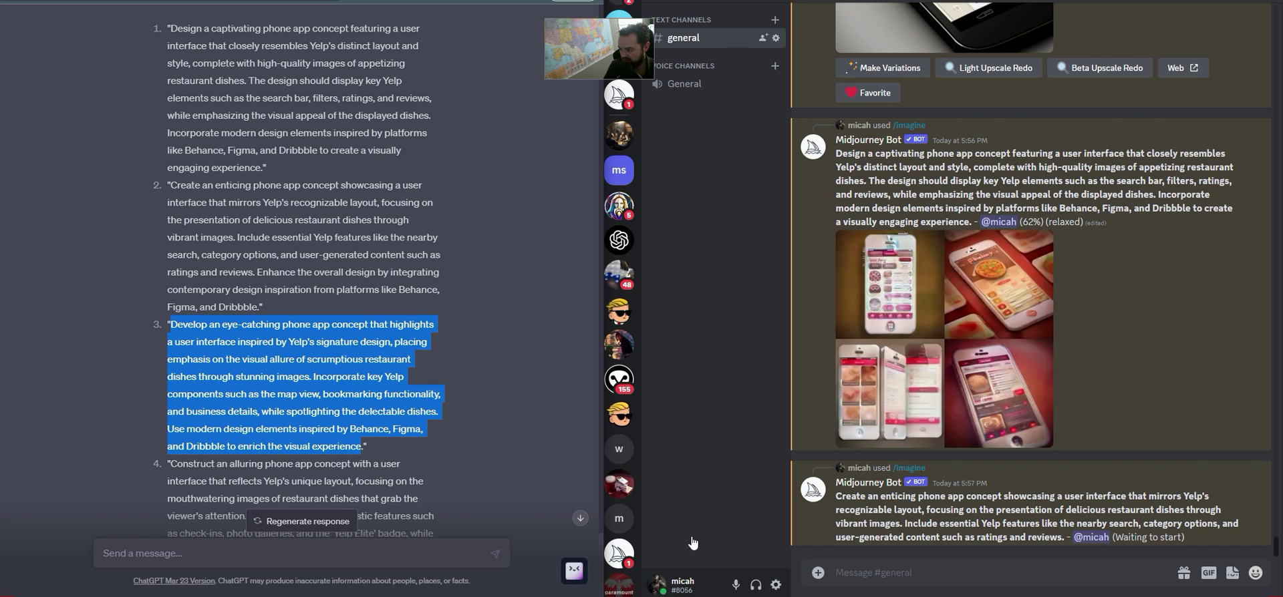
left_click(919, 579)
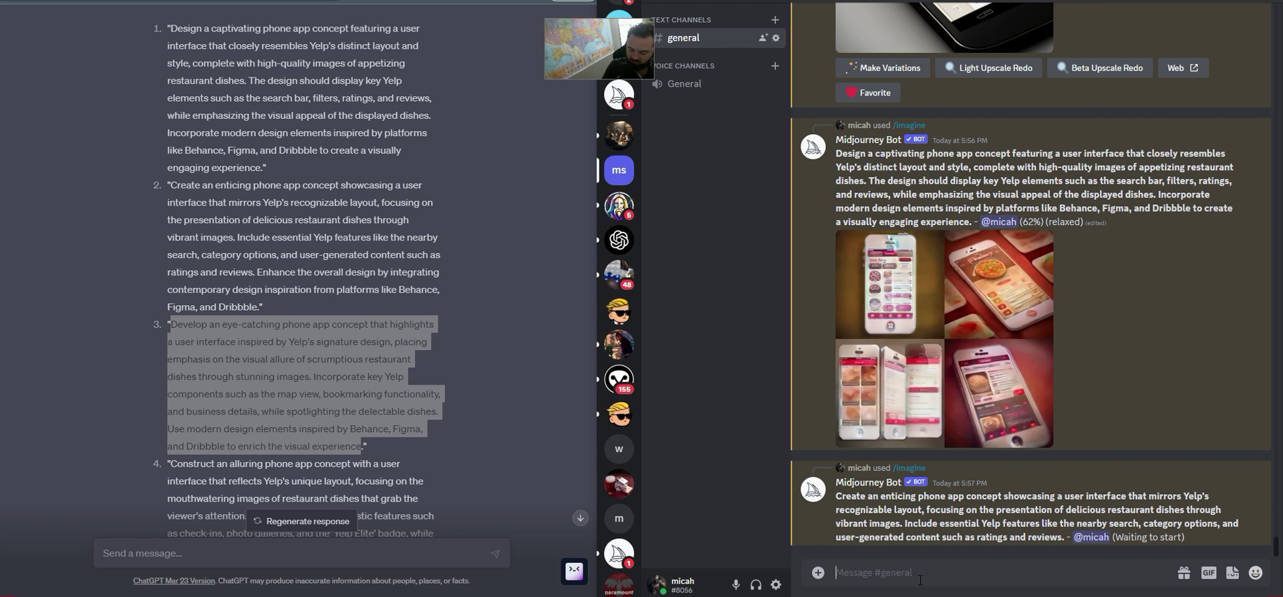
type("/imagine")
key("Tab")
key("ctrl+v")
key("Return")
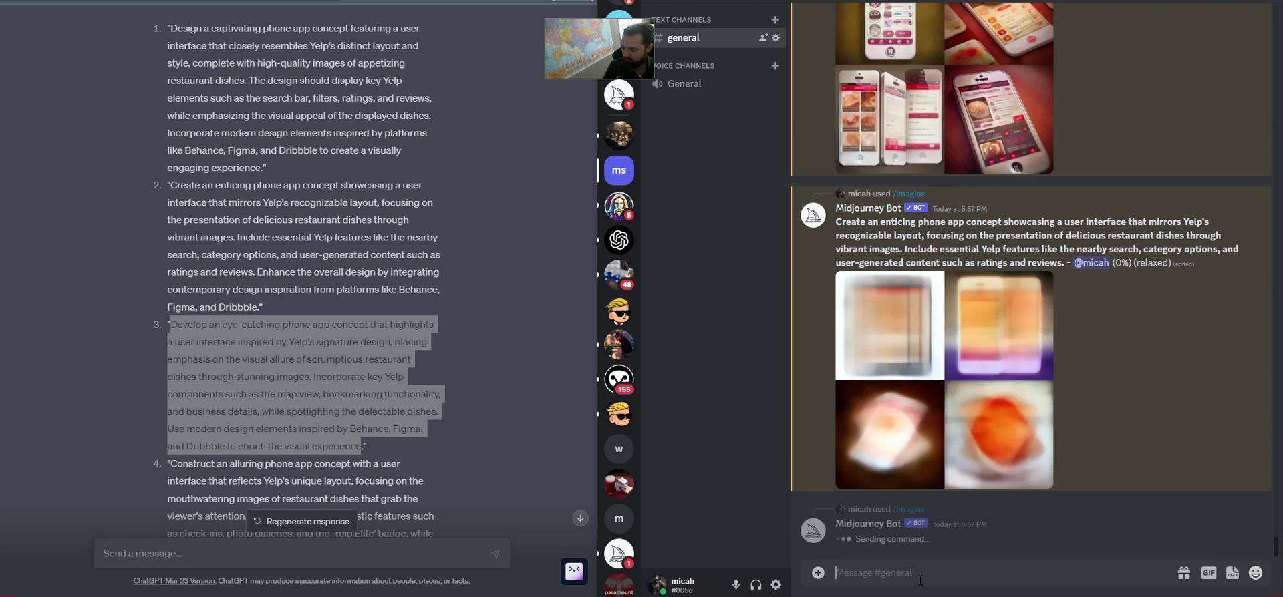
Submit the third prompt with /imagine again, removing the ending "inspired by Behance, Figma, and Dribbble to enrich the visual experience"
type("/")
key("Tab")
key("ctrl+v")
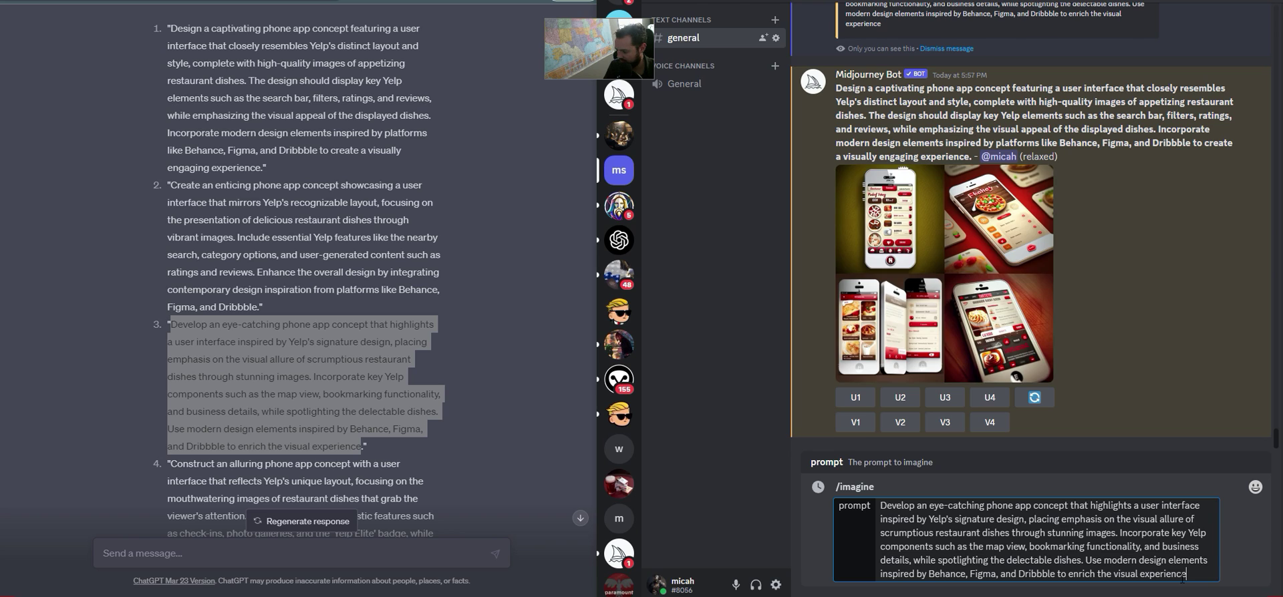
left_click_drag(1189, 576, 877, 574)
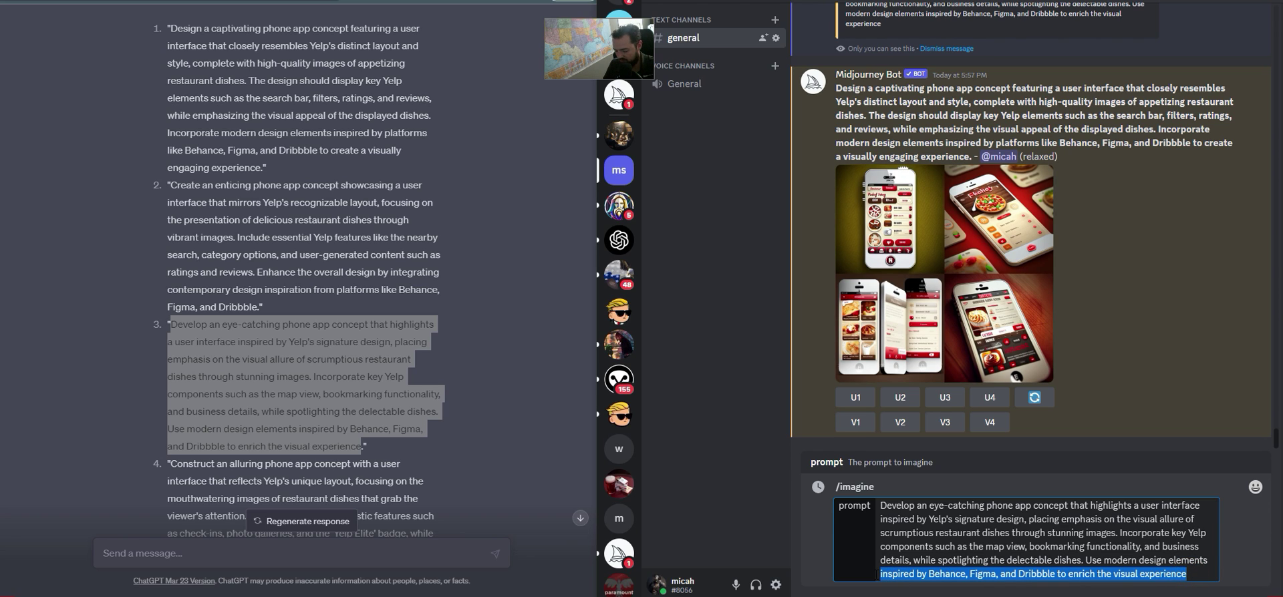
key("BackSpace")
key("Return")
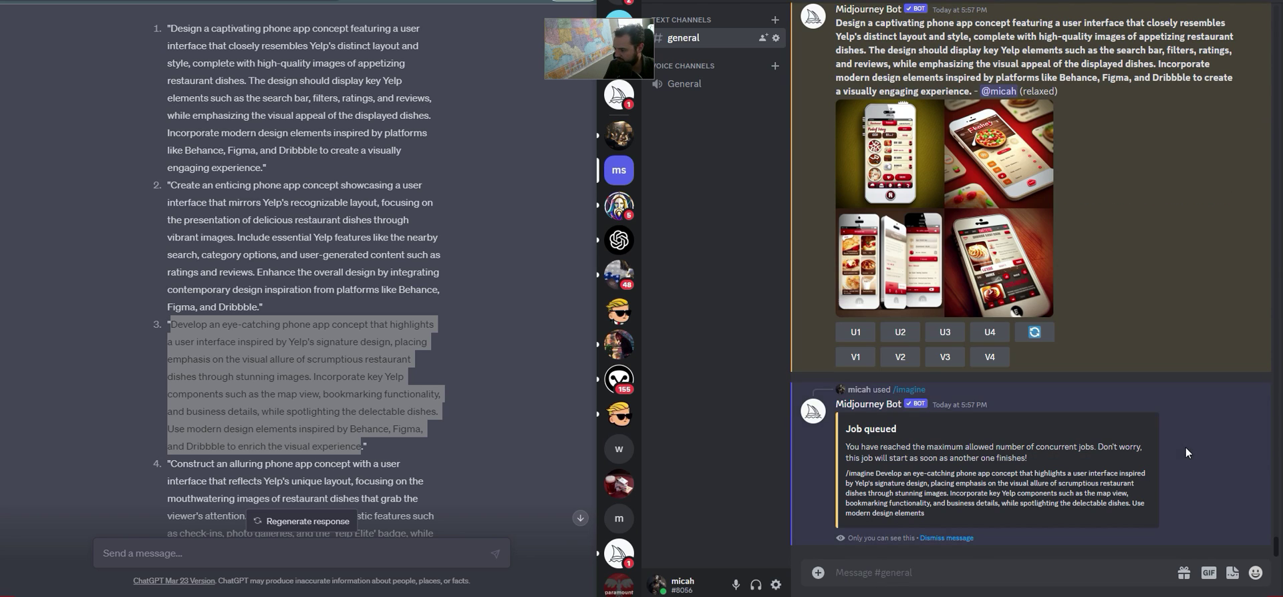
View the image grid for the "Design a captivating phone app concept" prompt at enlarged size and return to the newer results
left_click(991, 227)
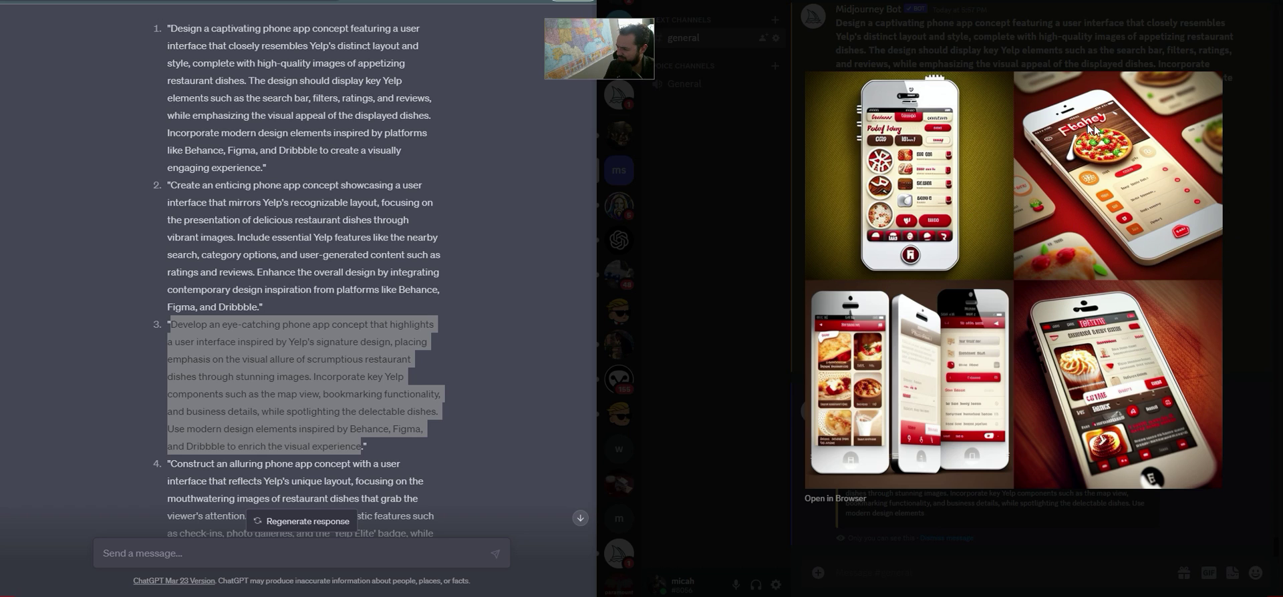
left_click(1254, 234)
scroll(1089, 326, "up", 3)
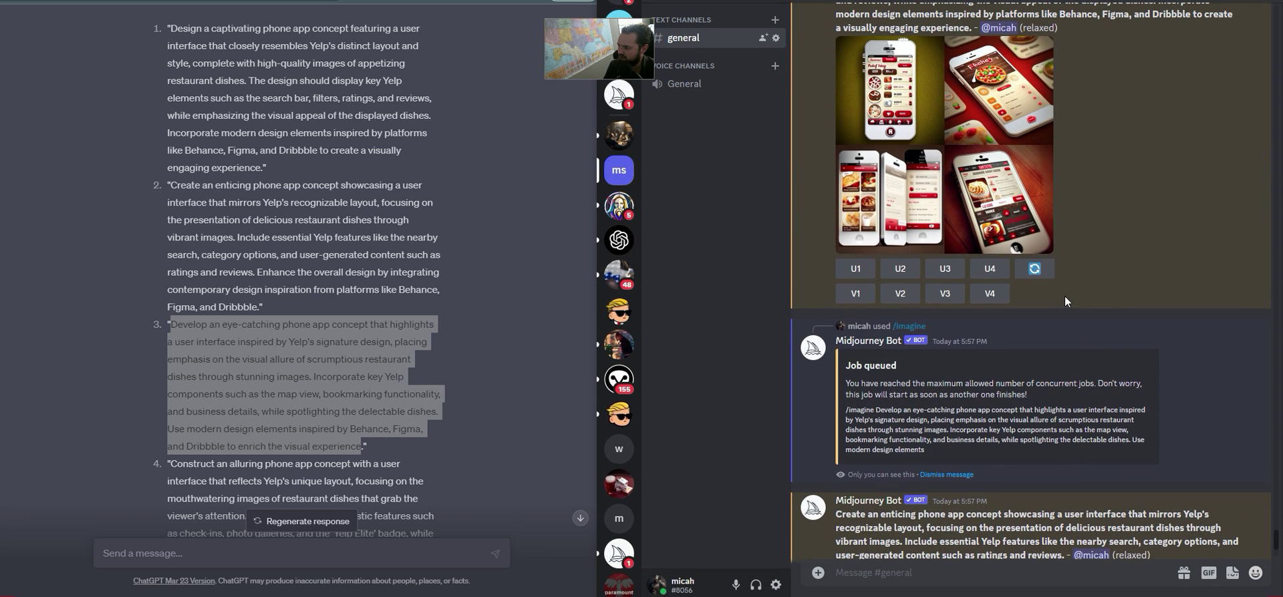
scroll(1097, 321, "down", 6)
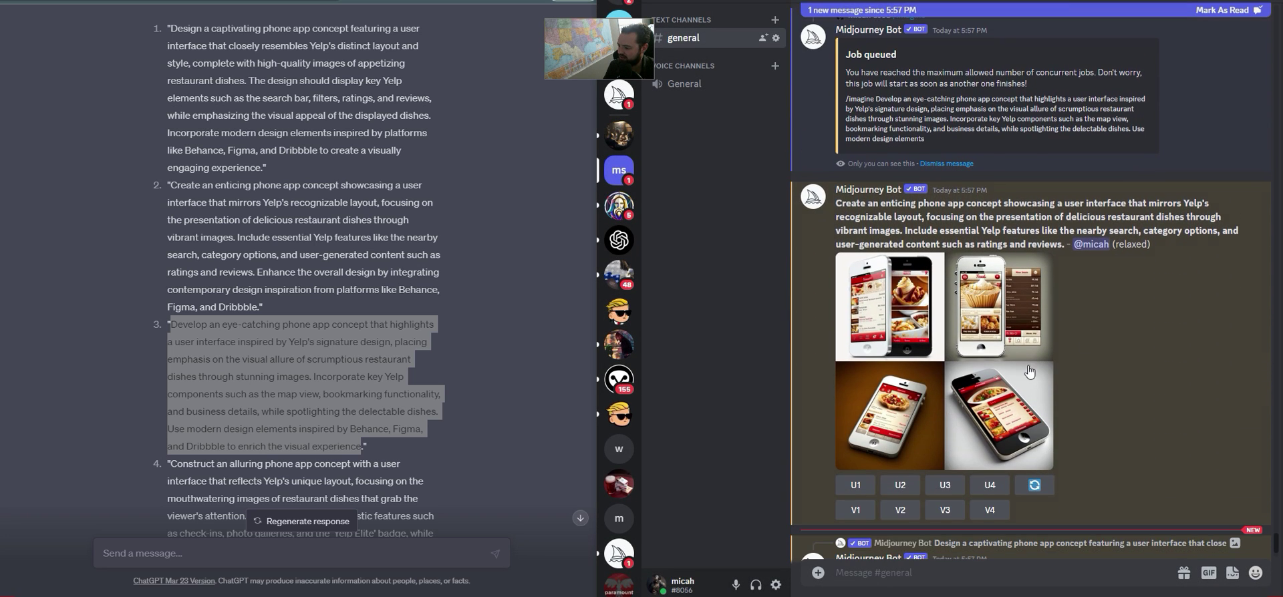
Inspect the "Create an enticing phone app concept" grid at enlarged size and upscale its first image
left_click(983, 360)
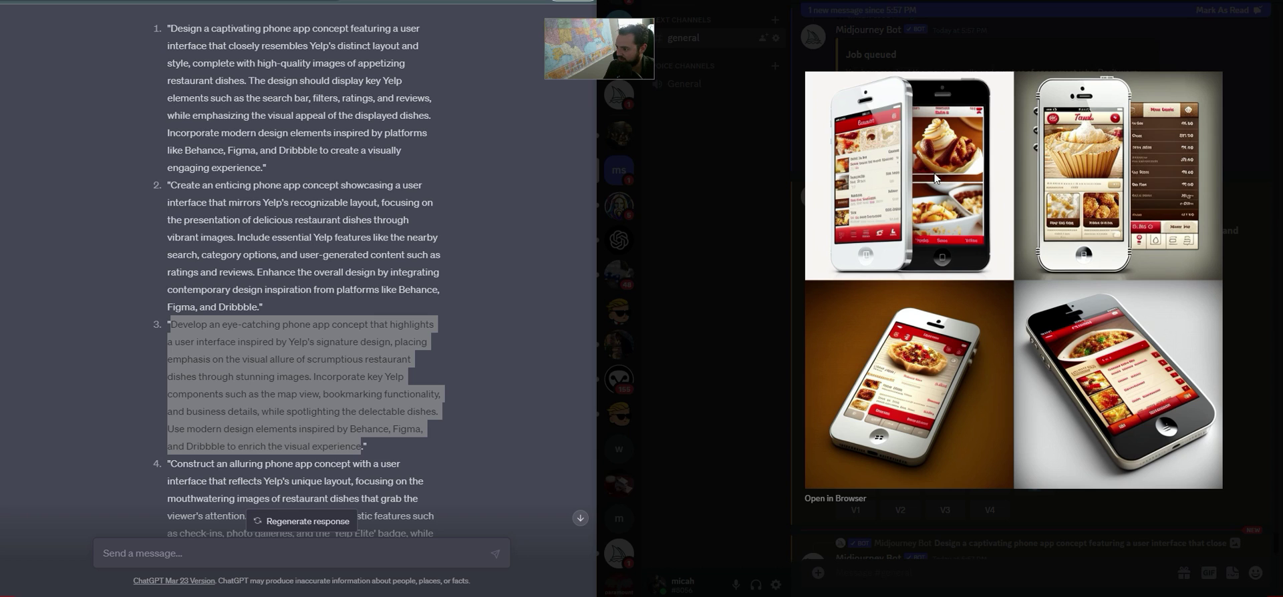
left_click(1248, 274)
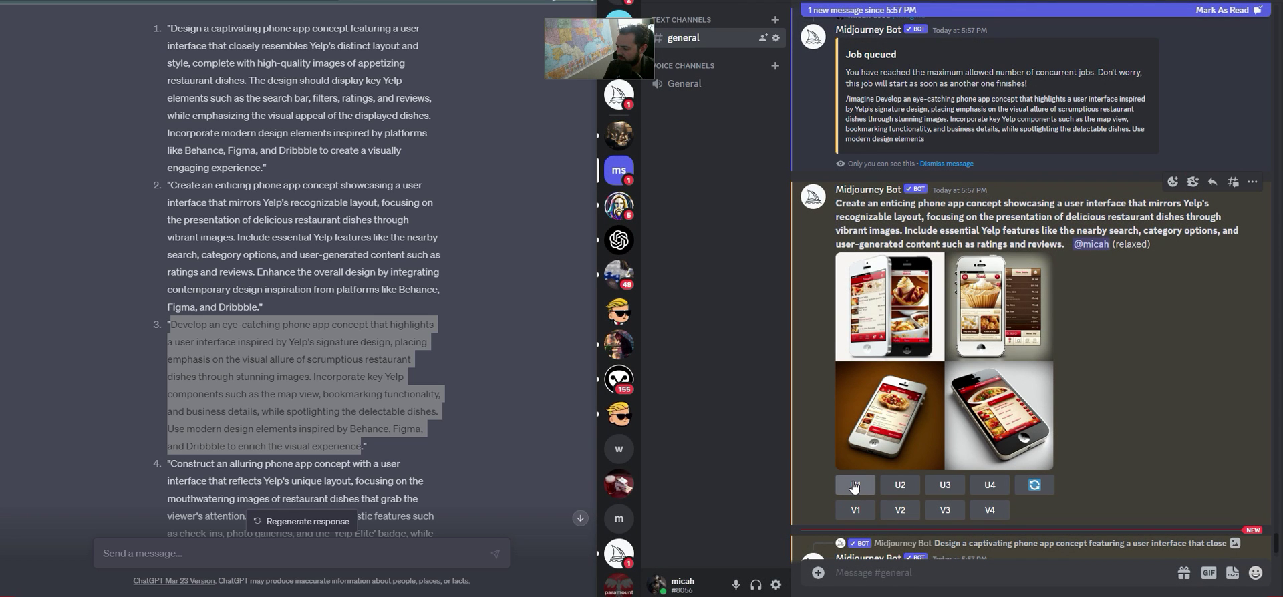
left_click(855, 485)
left_click(991, 432)
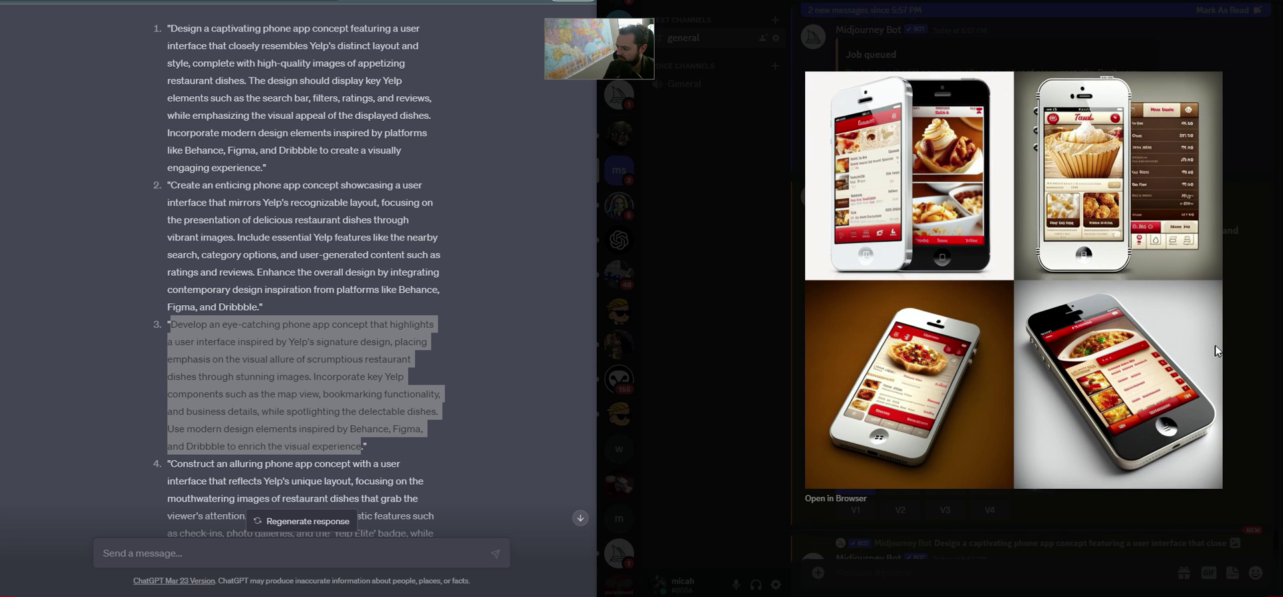
left_click(1258, 339)
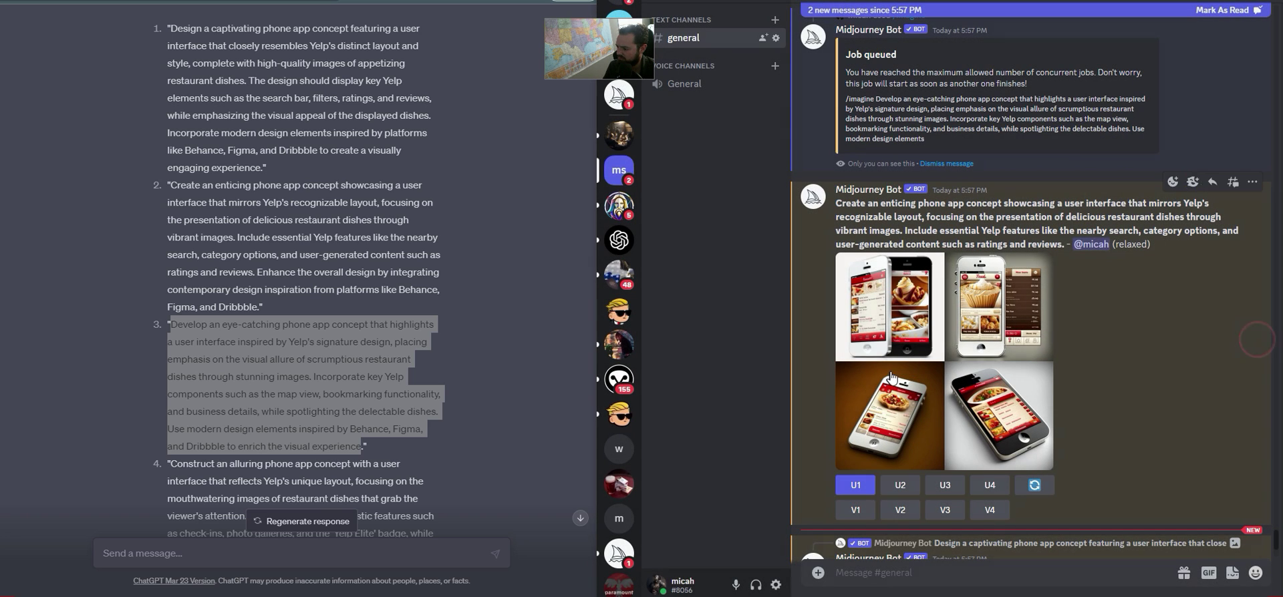
Upscale the third image of the "Create an enticing phone app concept" grid and view the grid at enlarged size
left_click(947, 486)
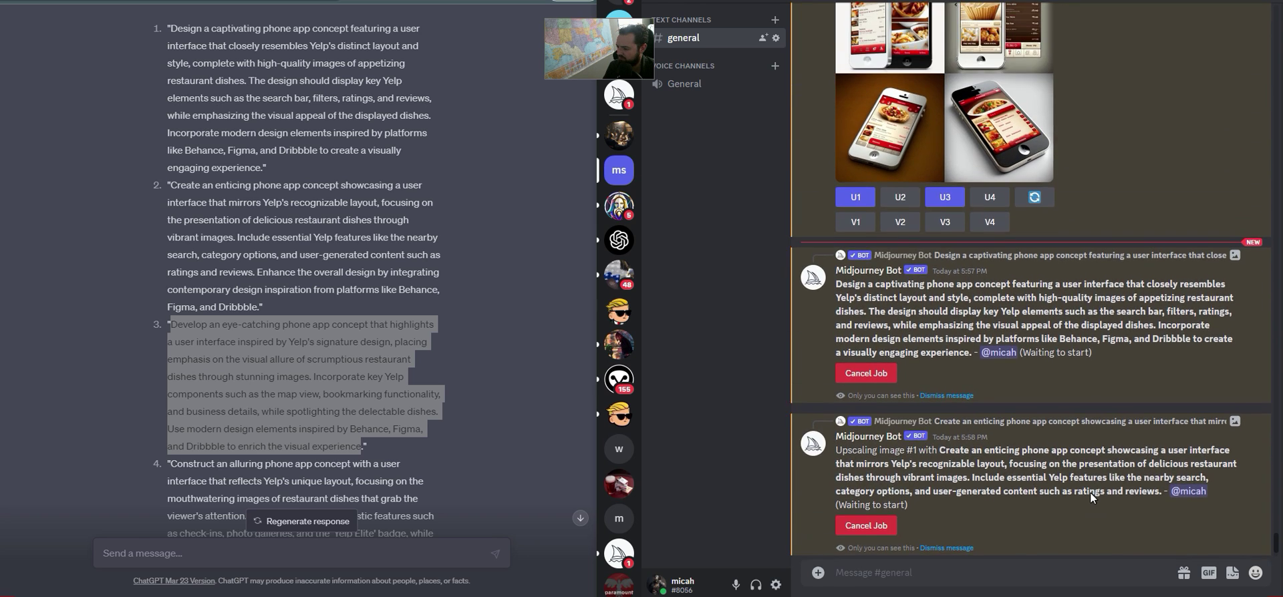
scroll(1089, 497, "up", 5)
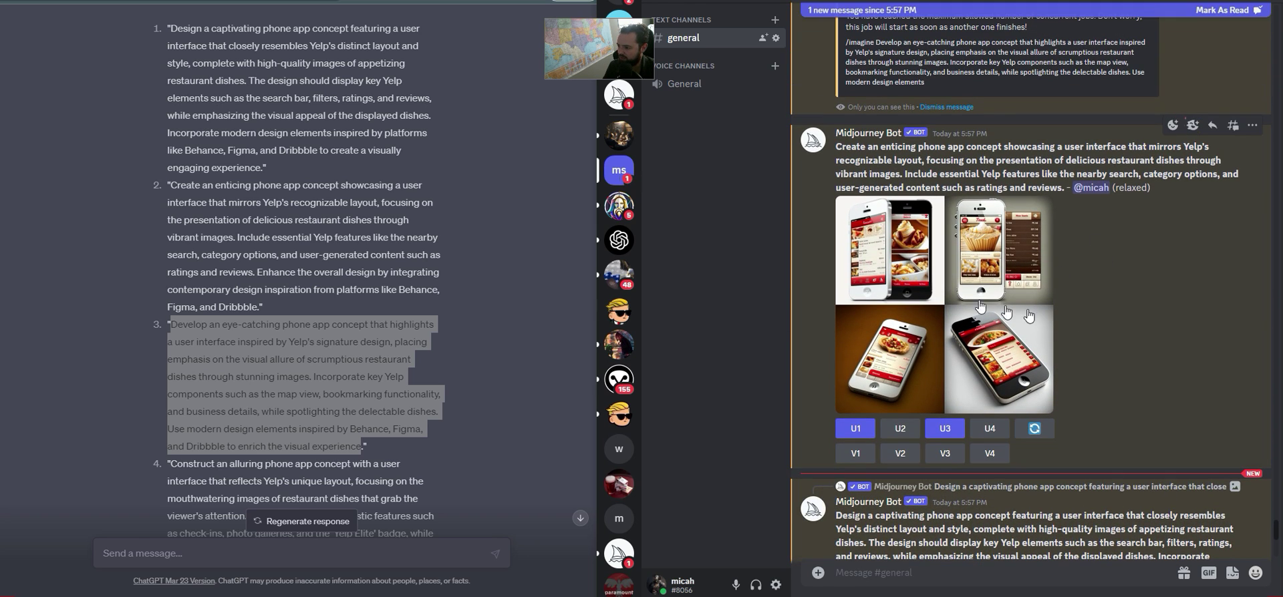
left_click(1029, 315)
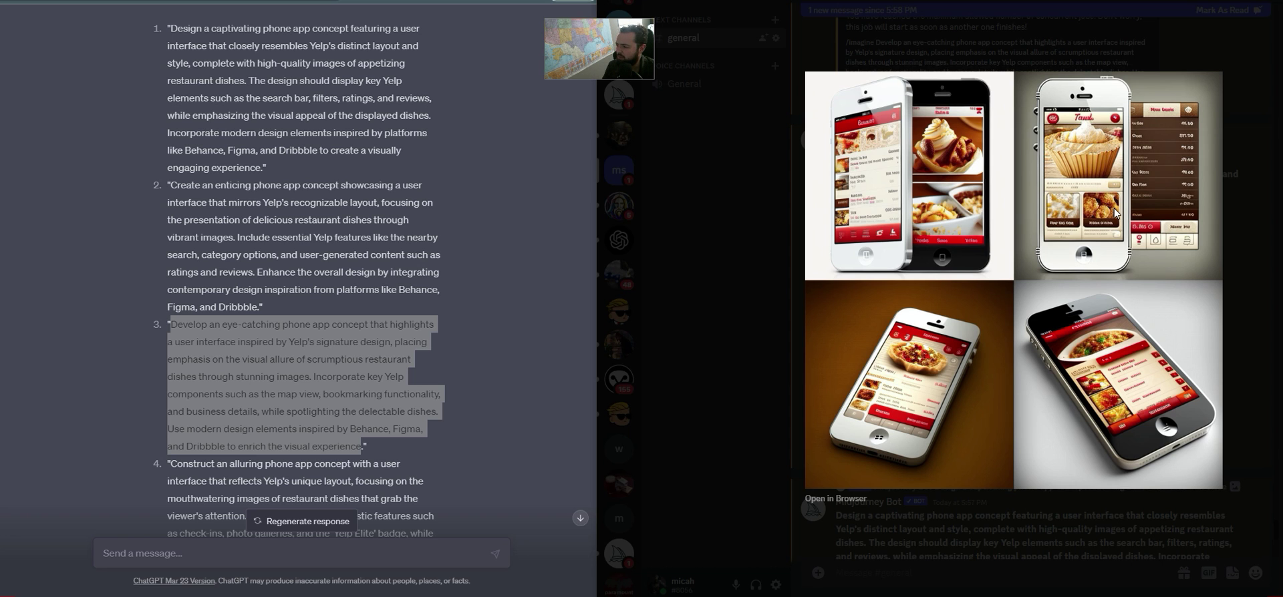
left_click(1260, 236)
left_click(949, 290)
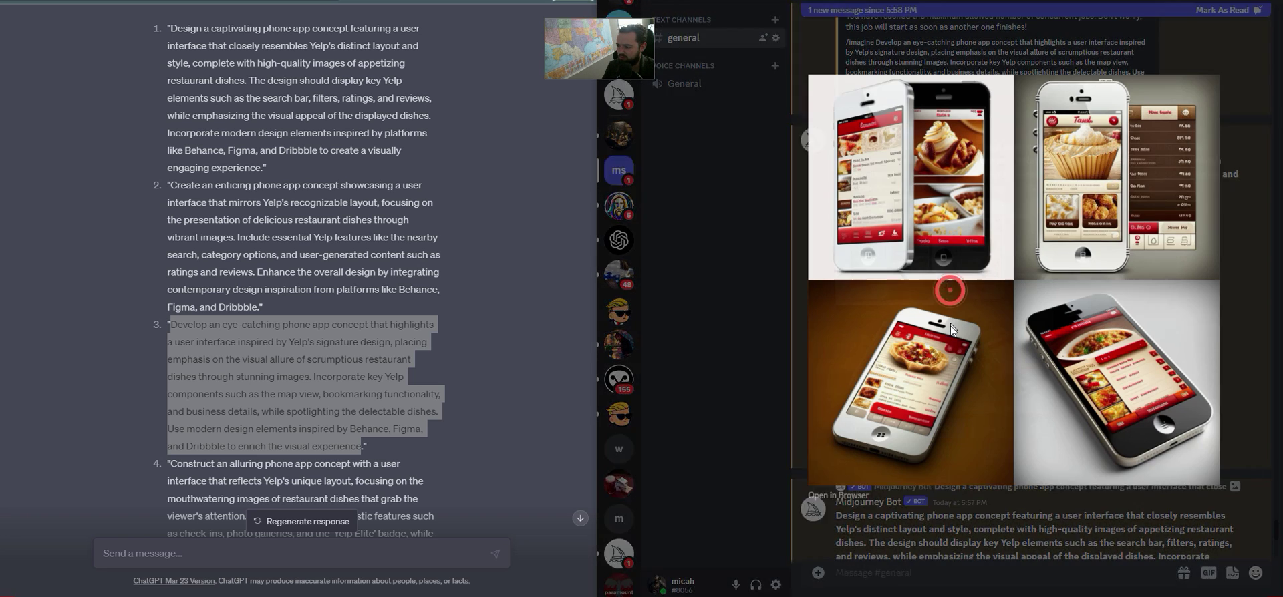
left_click(1269, 220)
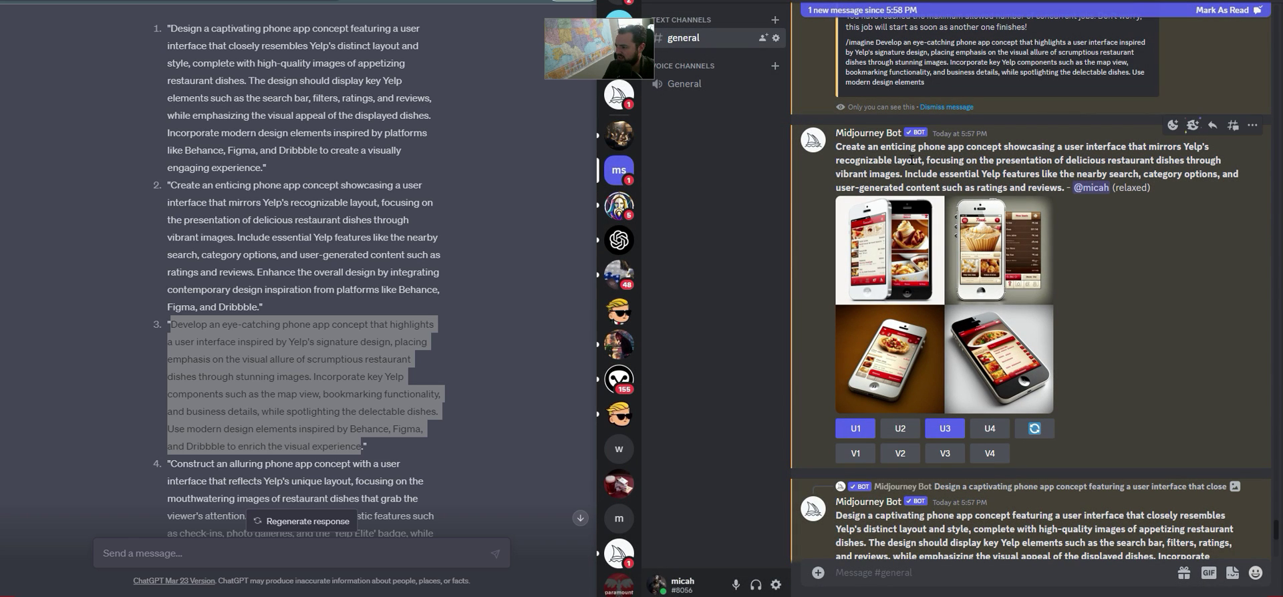
Review the wording of the "Create an enticing phone app concept" prompt against its enlarged image grid
left_click_drag(910, 161, 1078, 177)
left_click(1099, 250)
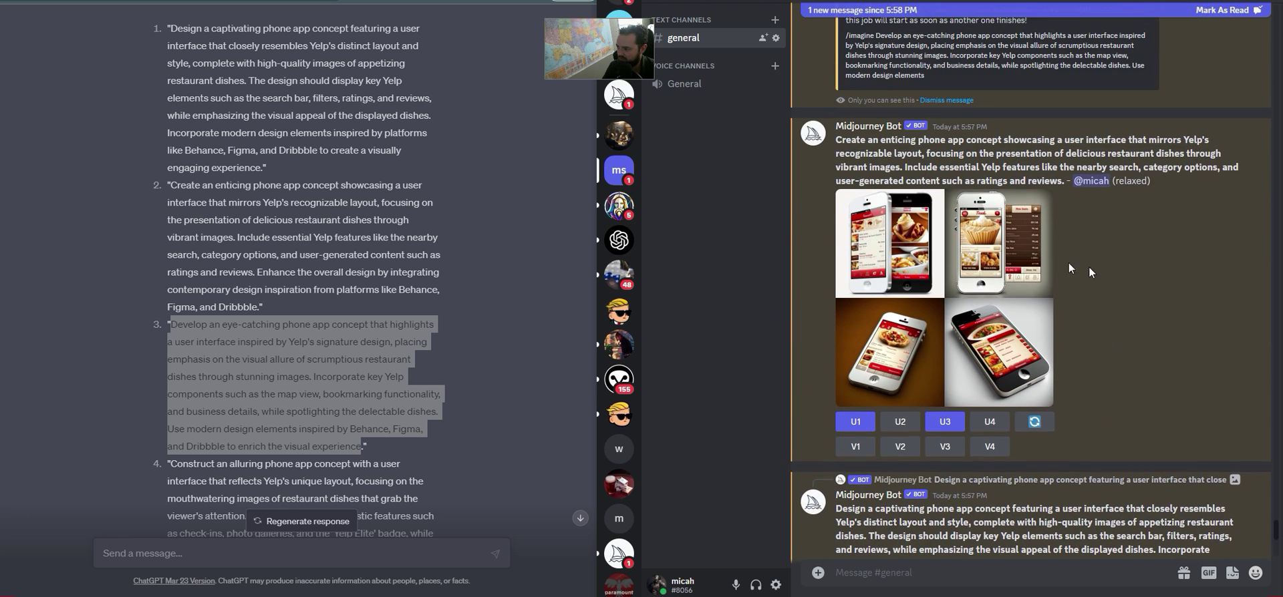
left_click(1022, 321)
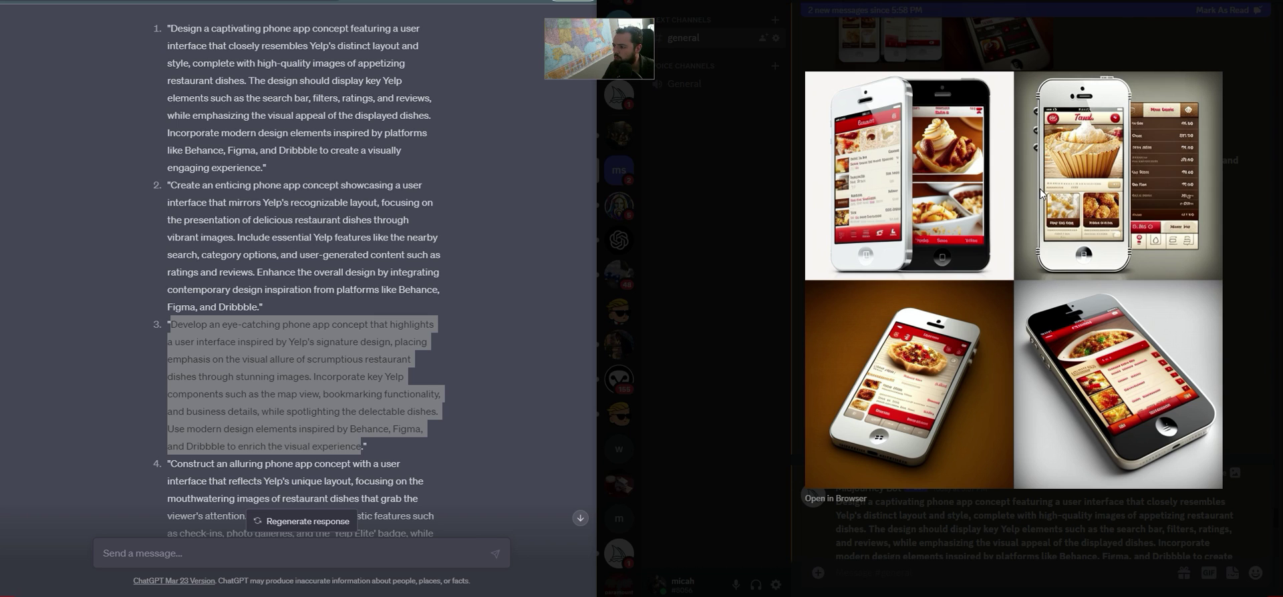
left_click(1229, 159)
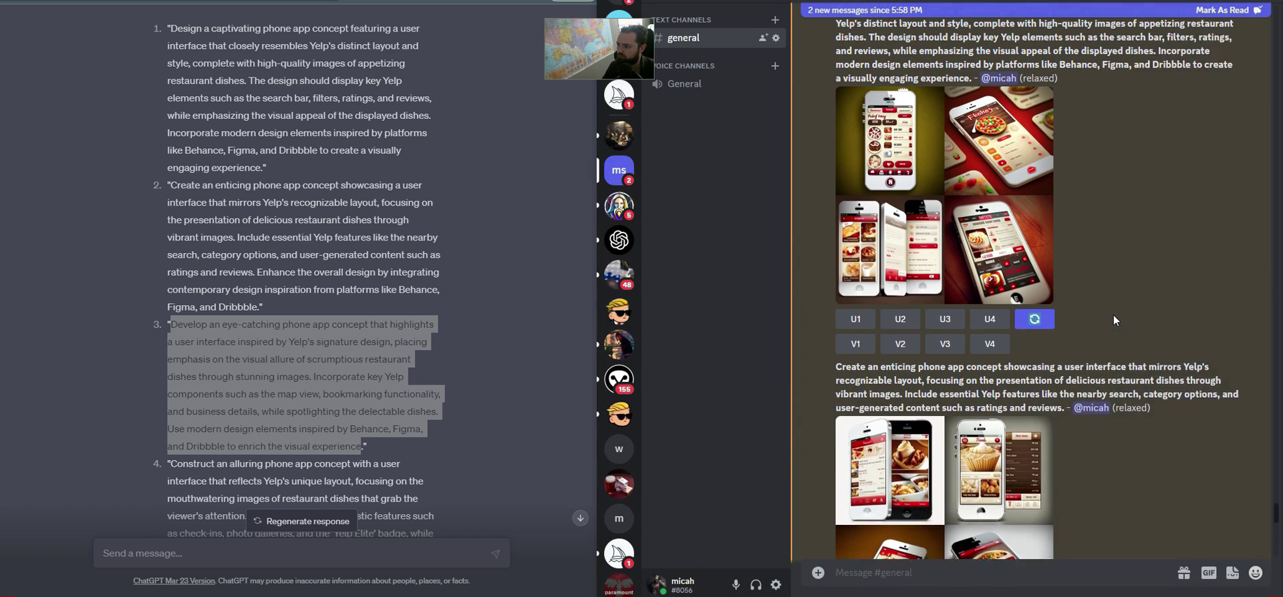
View the earlier "Design a captivating phone app concept" grid at enlarged size and return to the newest results
left_click(980, 270)
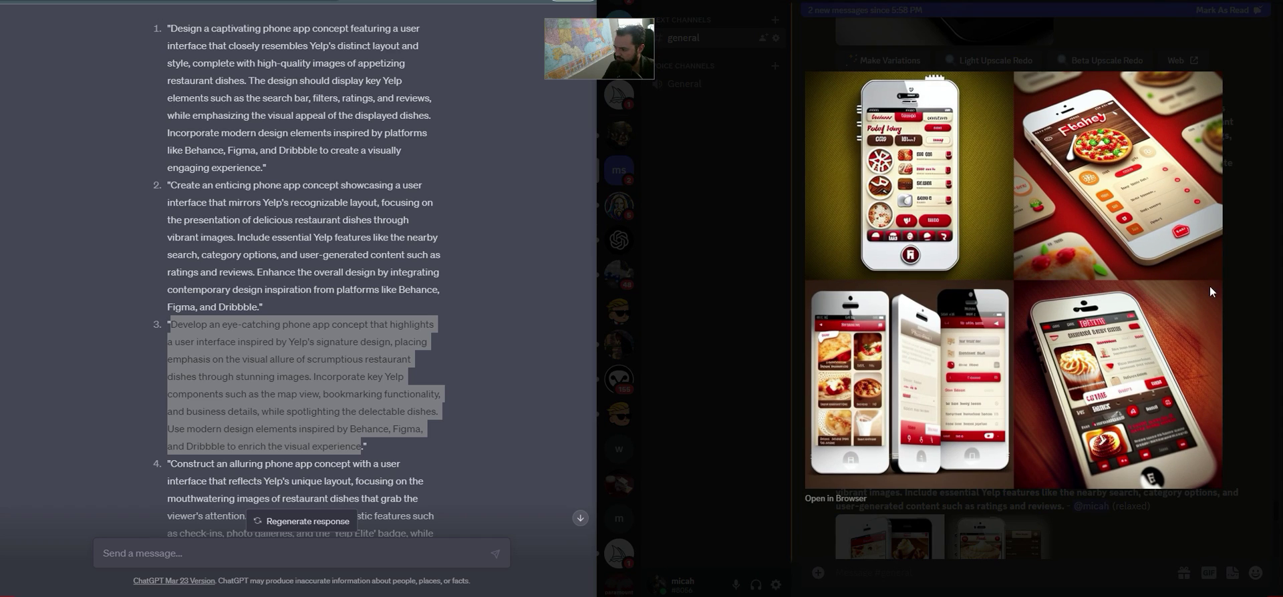
left_click(1252, 282)
scroll(1093, 356, "up", 5)
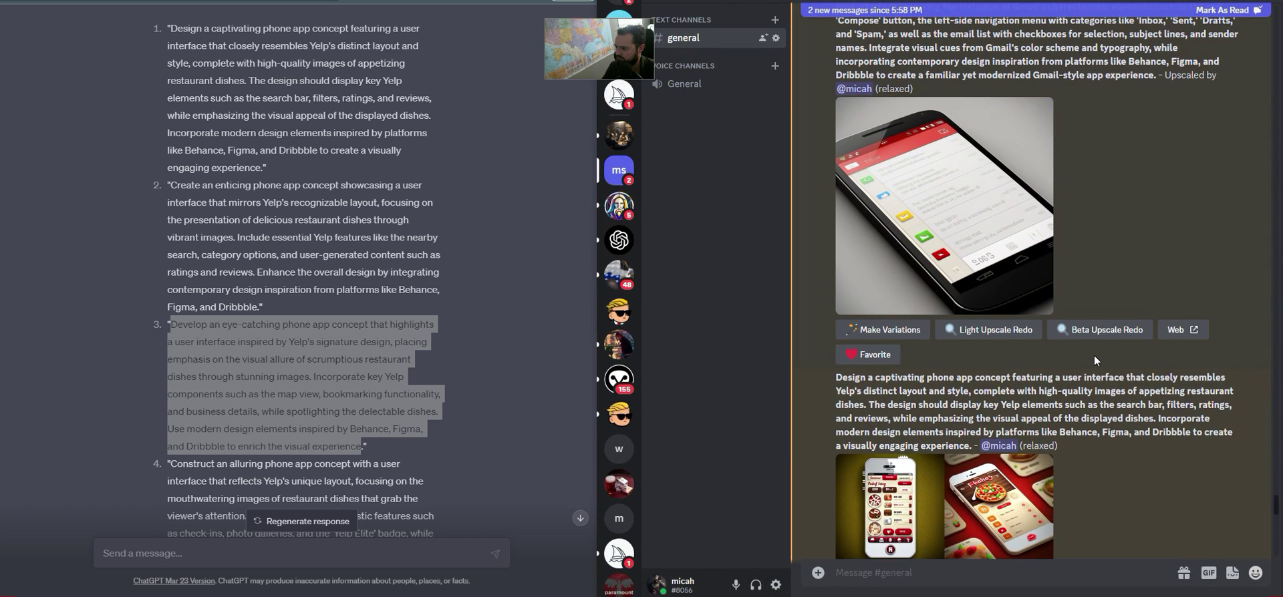
middle_click(1096, 229)
scroll(1096, 230, "down", 5)
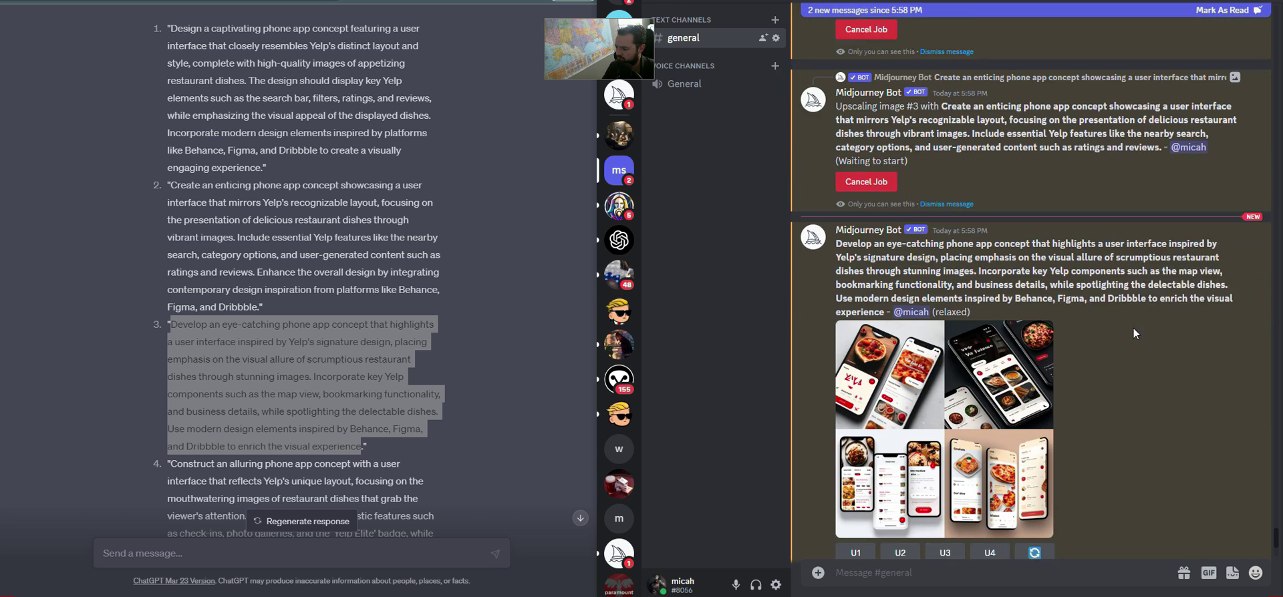
Examine the enlarged "Develop an eye-catching phone app concept" grid and its prompt's "inspired by Behance, Figma, and Dribbble" ending
left_click(987, 365)
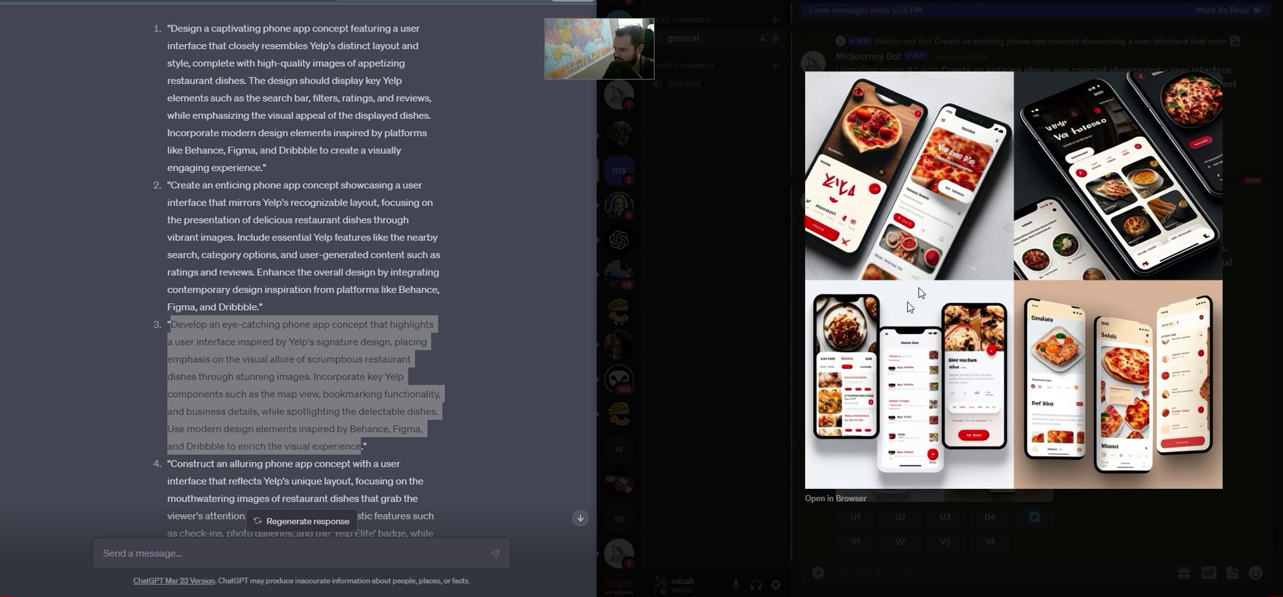
left_click(1259, 350)
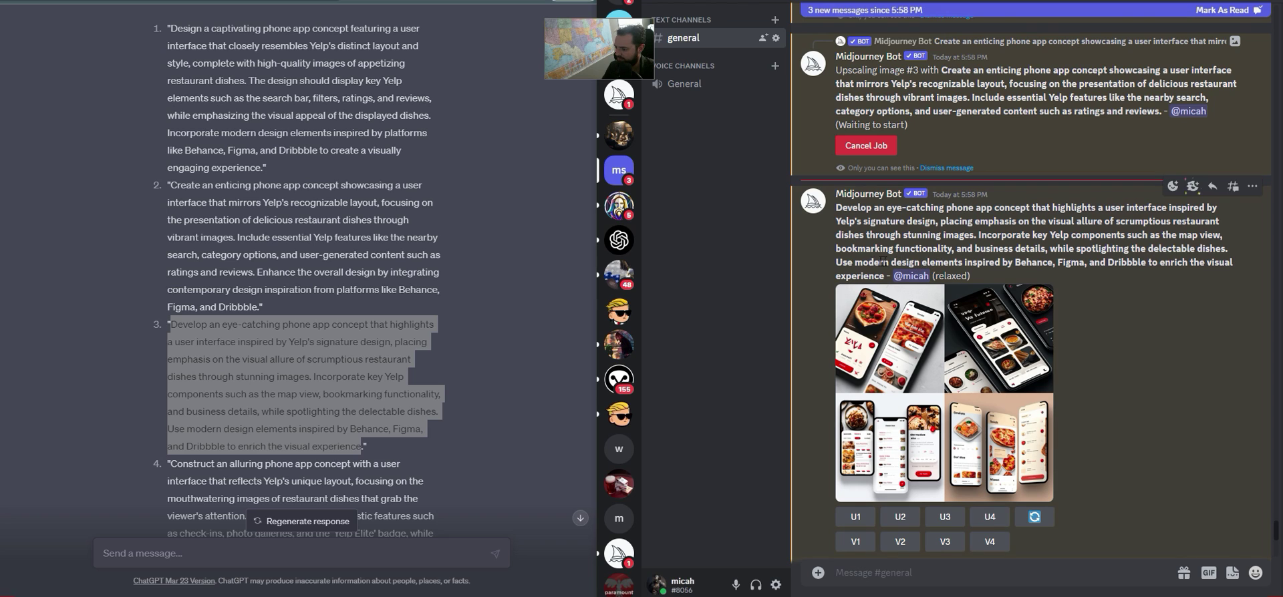
left_click_drag(842, 262, 1144, 264)
left_click(1169, 276)
left_click(893, 326)
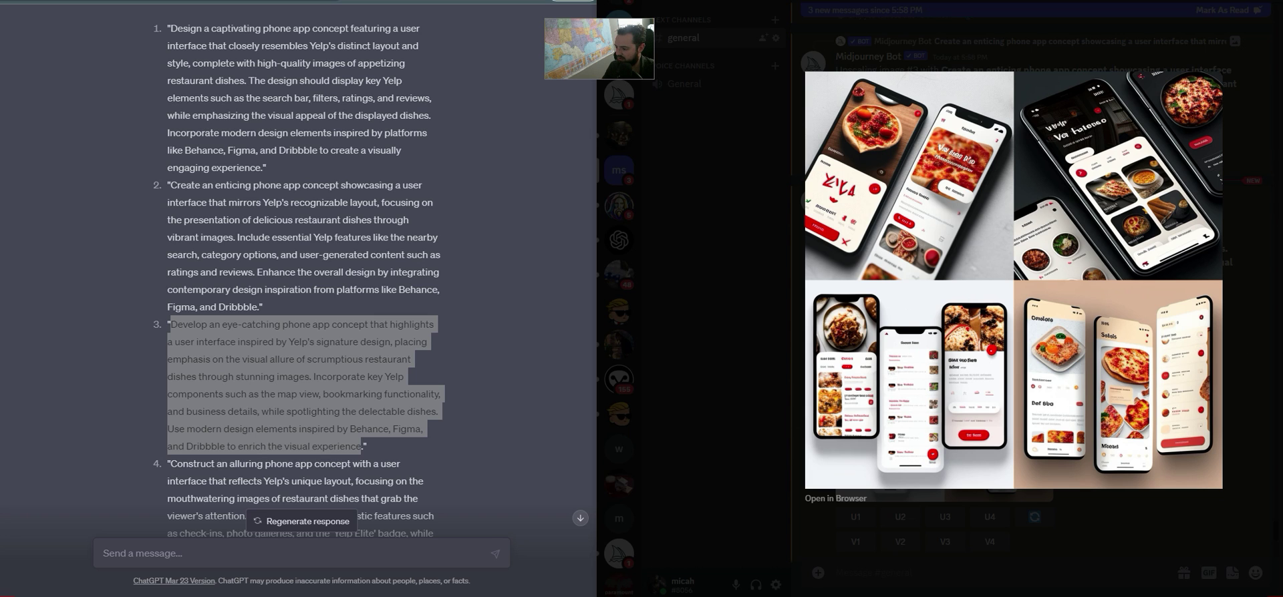
key("Escape")
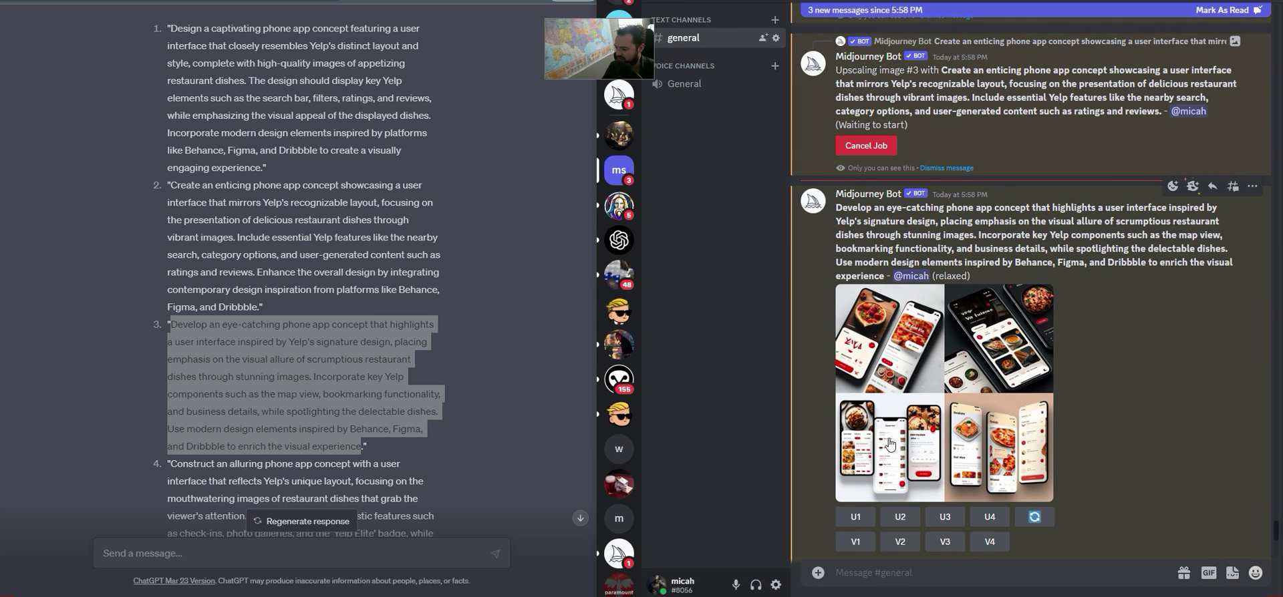
Upscale the third image of the Behance-inspired "Develop an eye-catching" grid and view the grid from the shortened prompt enlarged
left_click(946, 476)
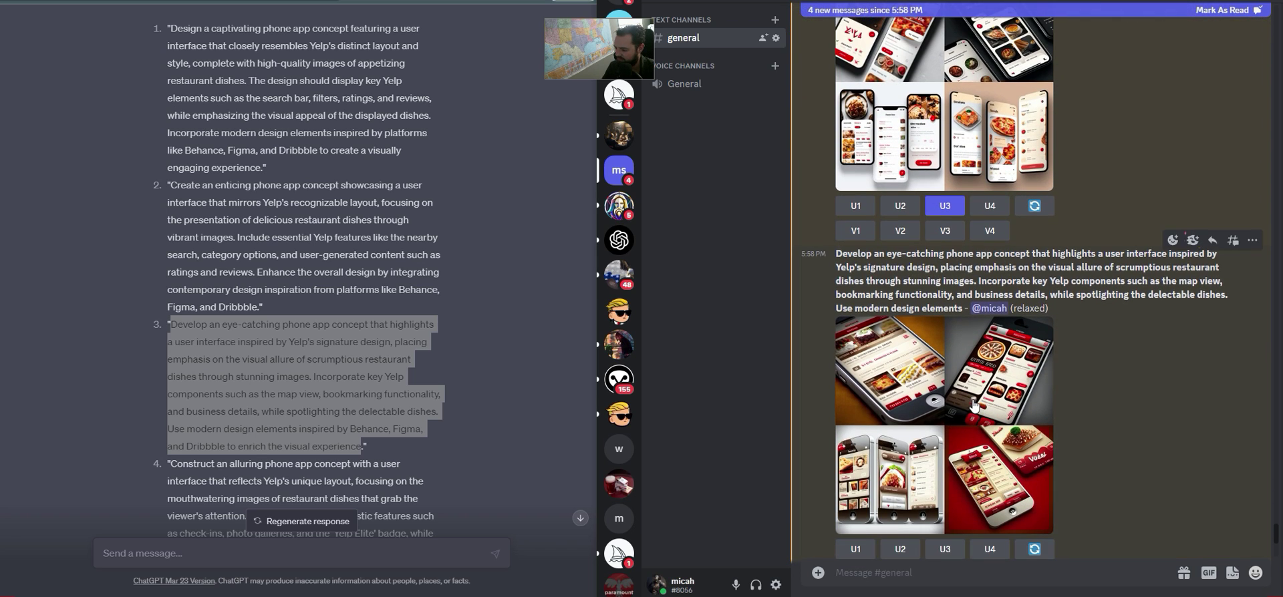
left_click(973, 405)
key("Escape")
Copy the fourth prompt, "Construct an alluring phone app concept", up to "heighten the visual intrigue" and submit it to Midjourney with /imagine
scroll(233, 409, "down", 3)
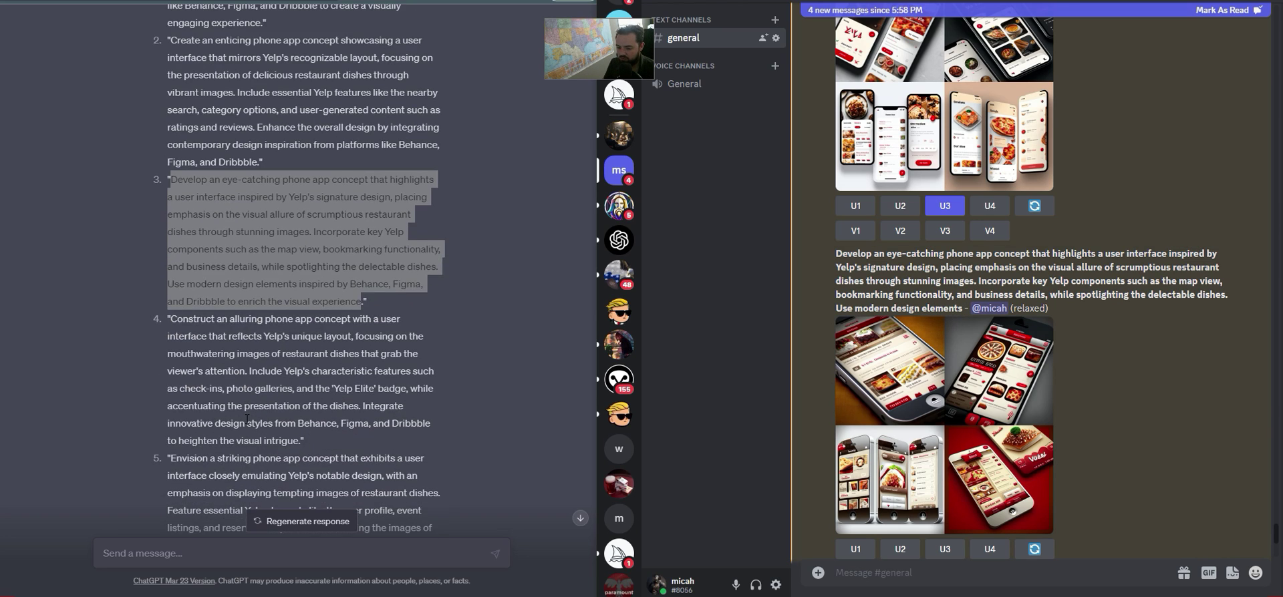
left_click_drag(298, 399, 168, 277)
key("ctrl+c")
left_click(895, 572)
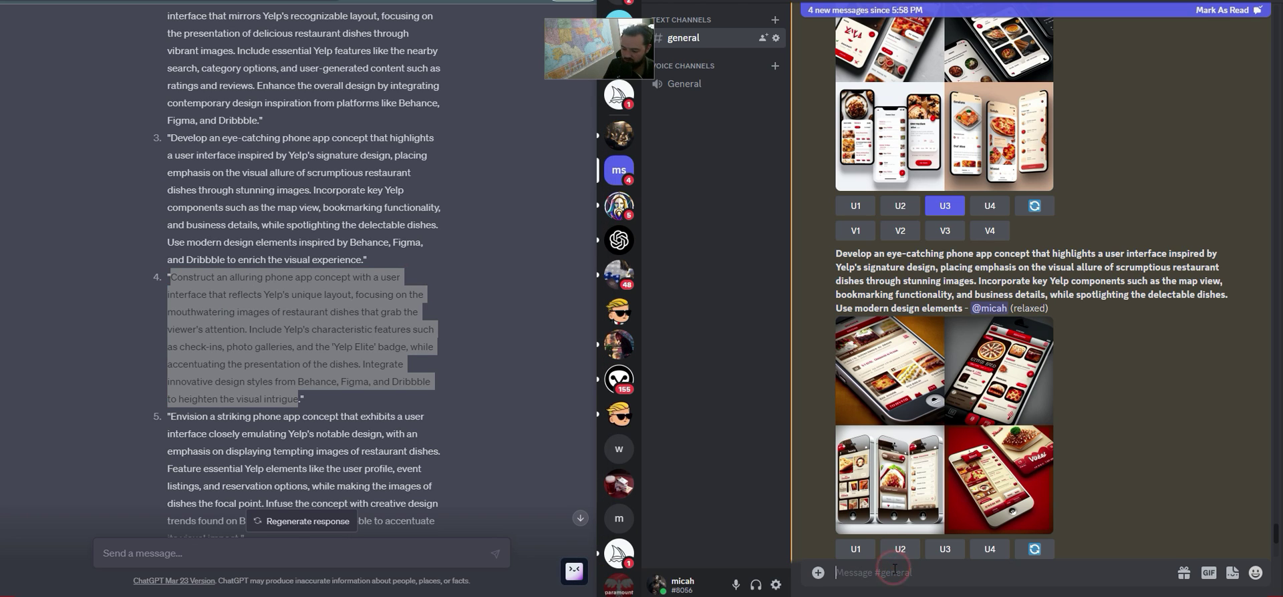
type("/")
key("Tab")
key("ctrl+v")
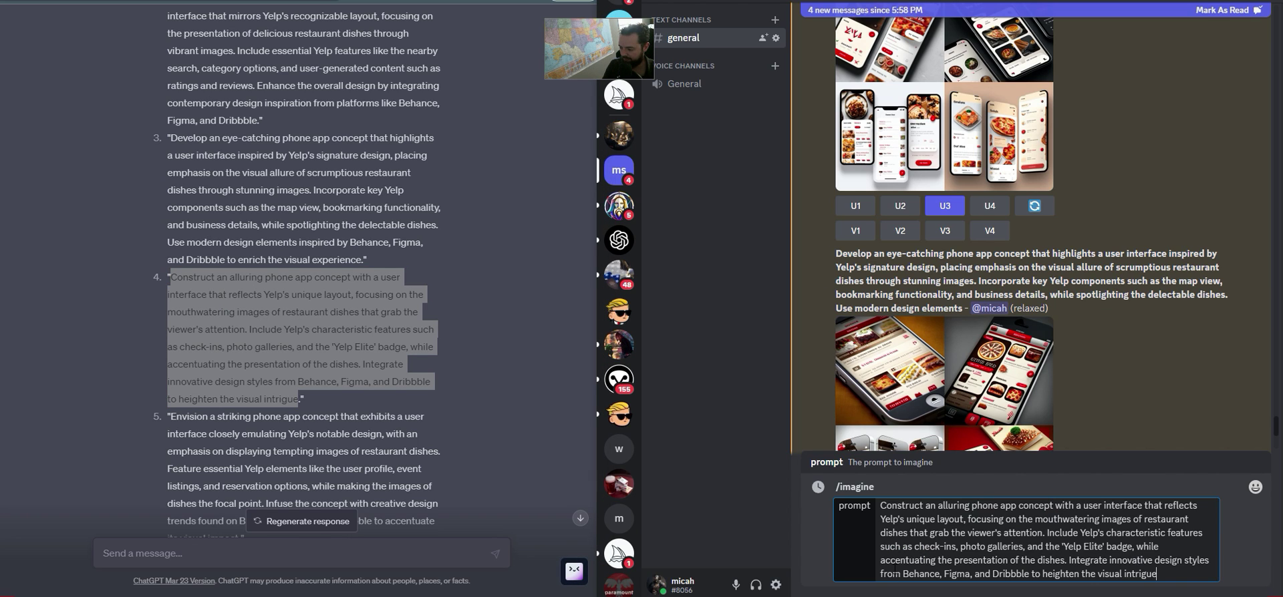
key("Return")
Copy the fifth prompt, "Envision a striking phone app concept", up to "accentuate its visual impact" and submit it with /imagine
scroll(325, 399, "down", 2)
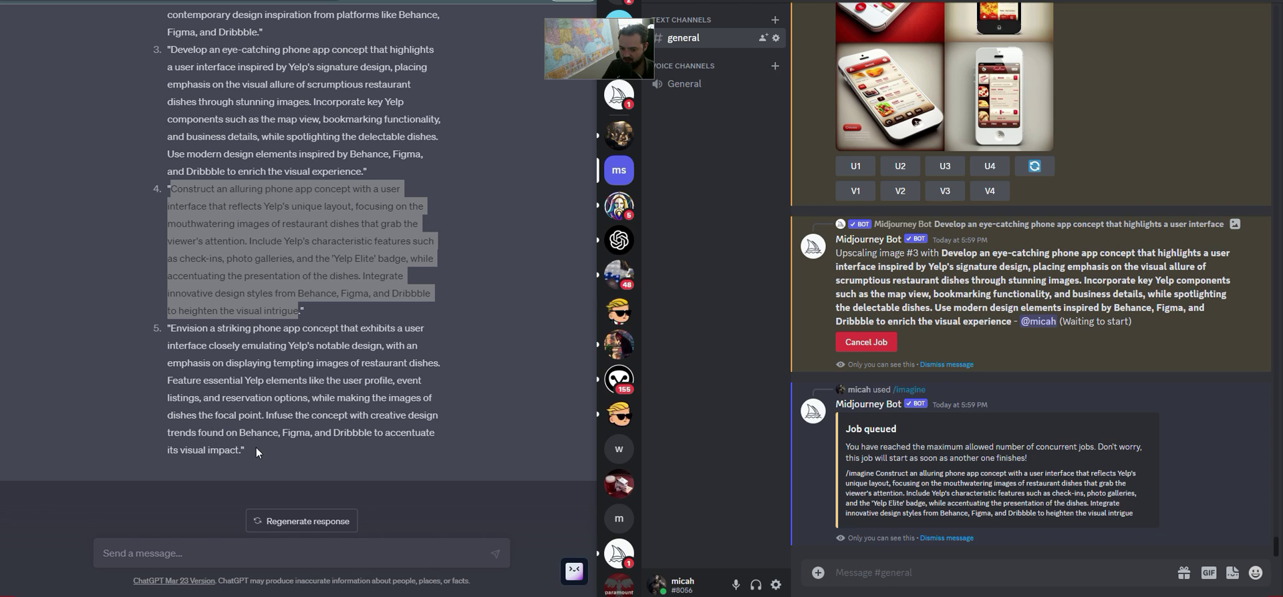
left_click_drag(239, 451, 170, 328)
key("ctrl+c")
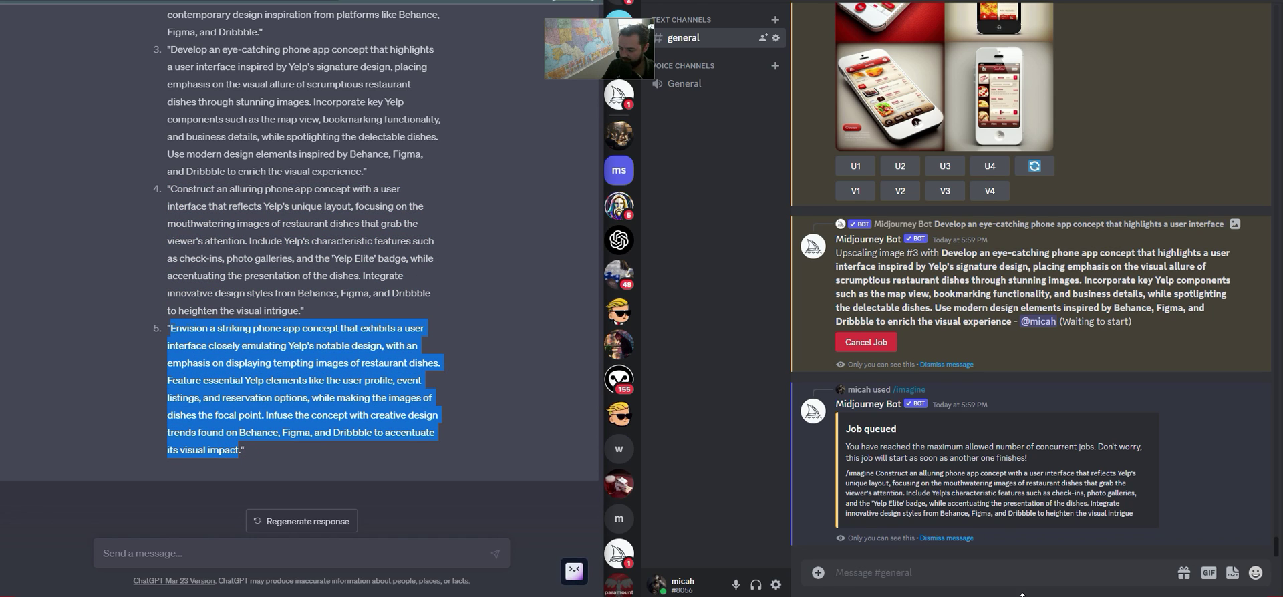
left_click(949, 573)
type("/")
key("Tab")
key("ctrl+v")
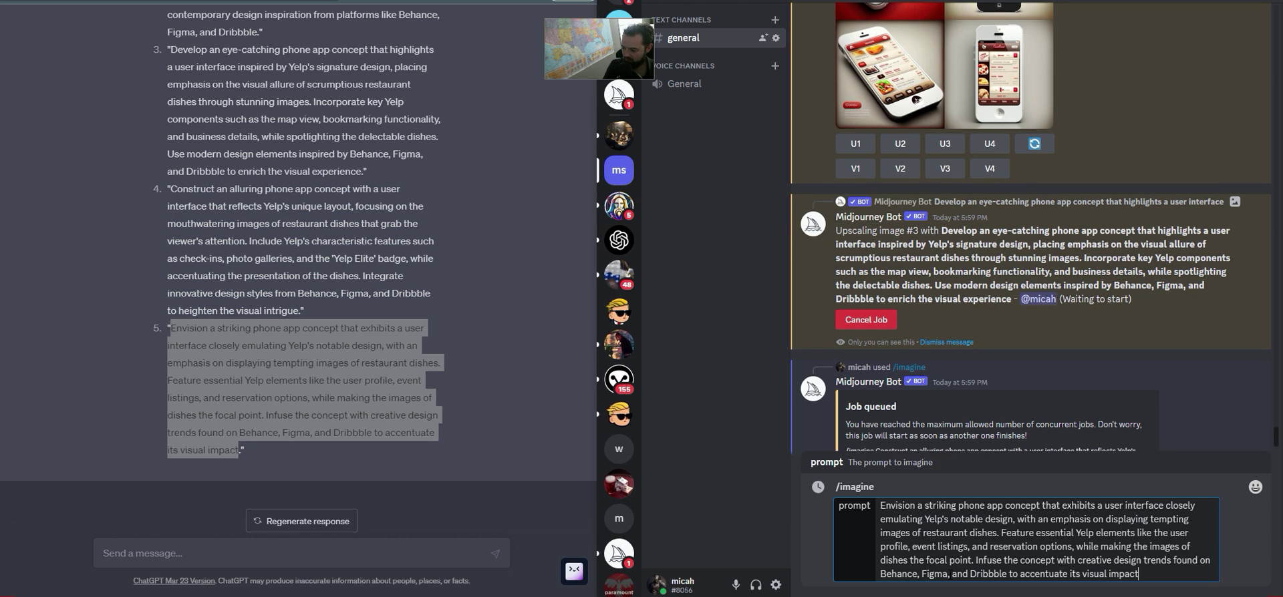
key("Return")
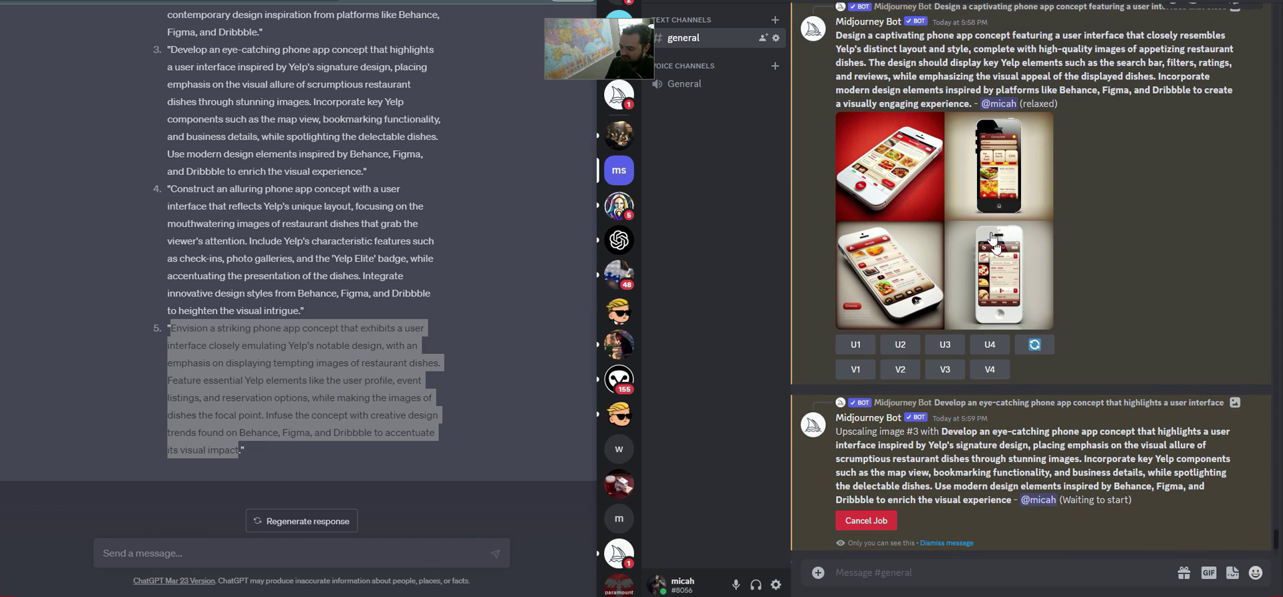
Inspect the rerolled "Design a captivating phone app concept" grid at enlarged size and go back to the newest results
left_click(995, 239)
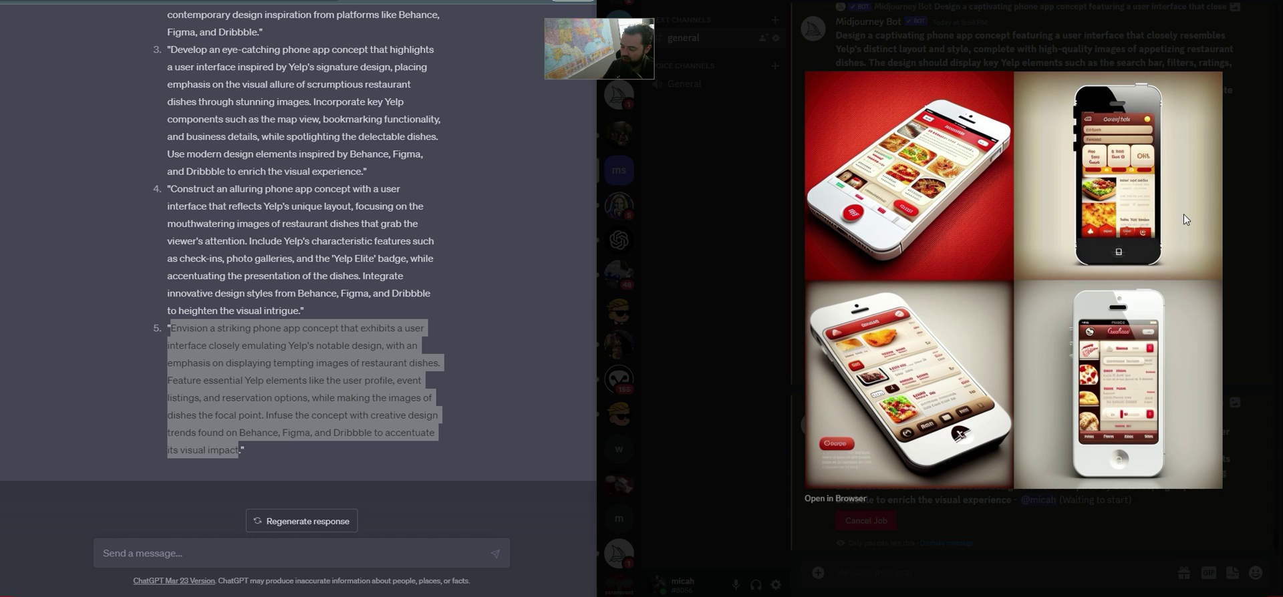
left_click(1262, 268)
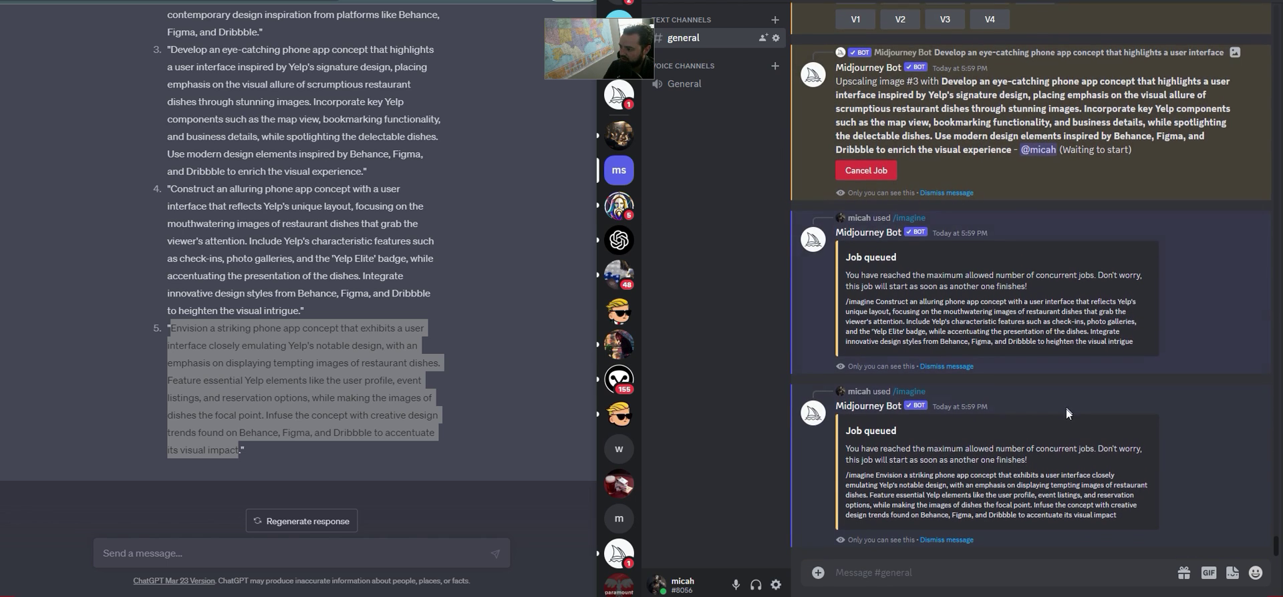
scroll(1027, 178, "up", 5)
scroll(1027, 178, "up", 5)
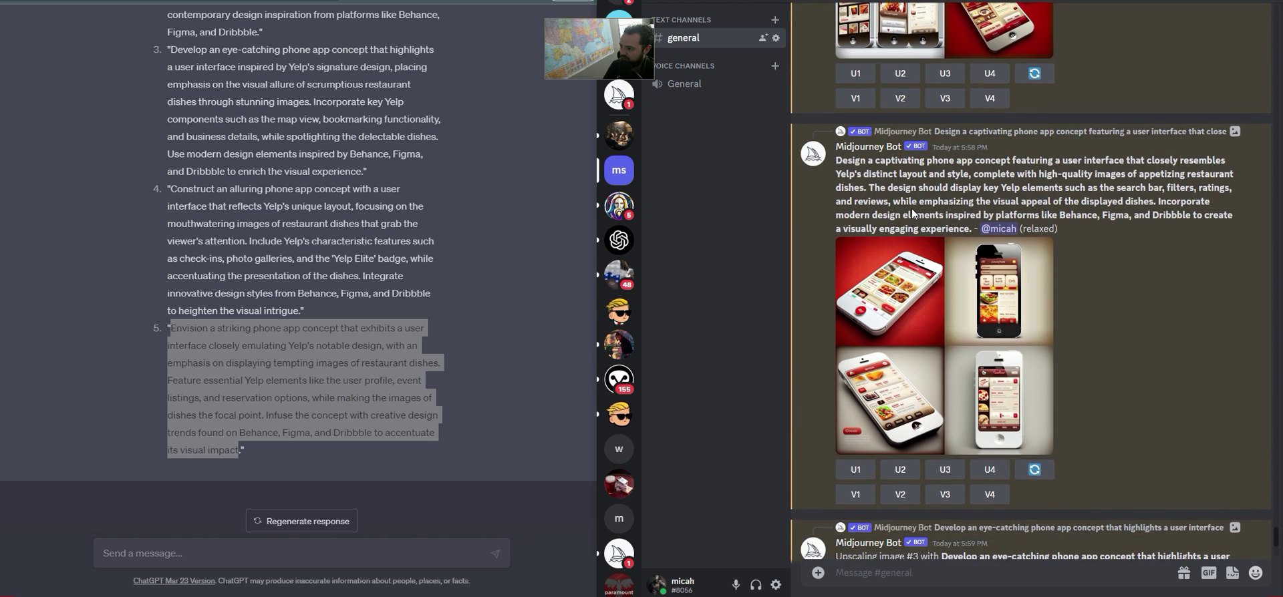
scroll(1161, 178, "down", 10)
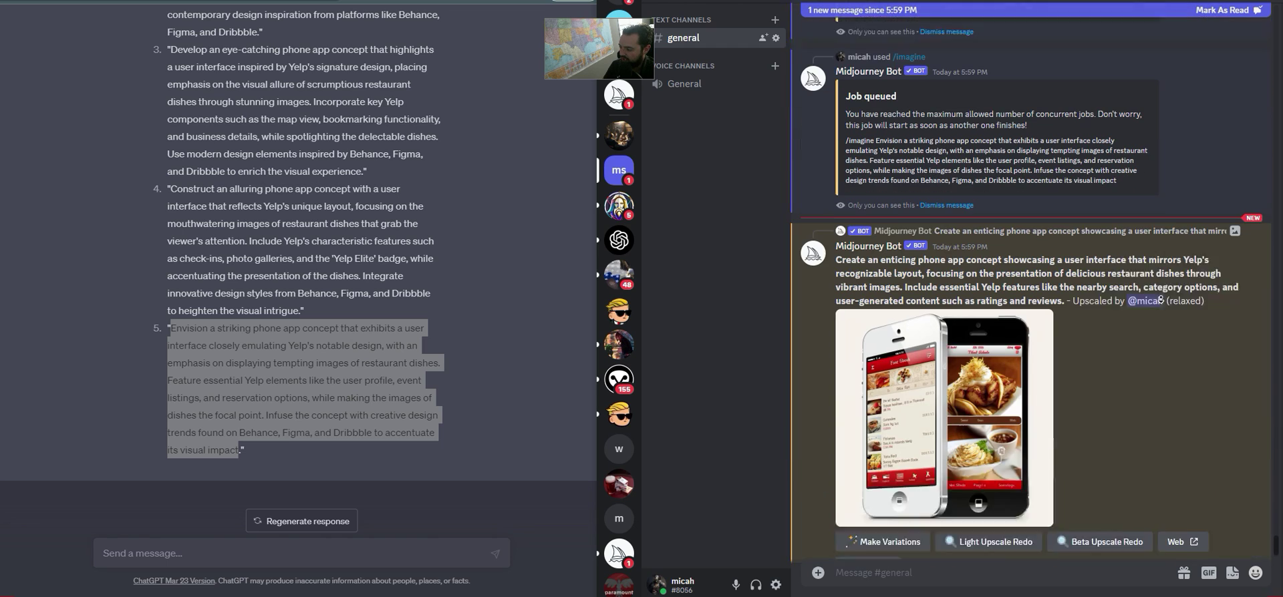
View both upscaled "Create an enticing phone app concept" images at enlarged size, one after the other
left_click(994, 360)
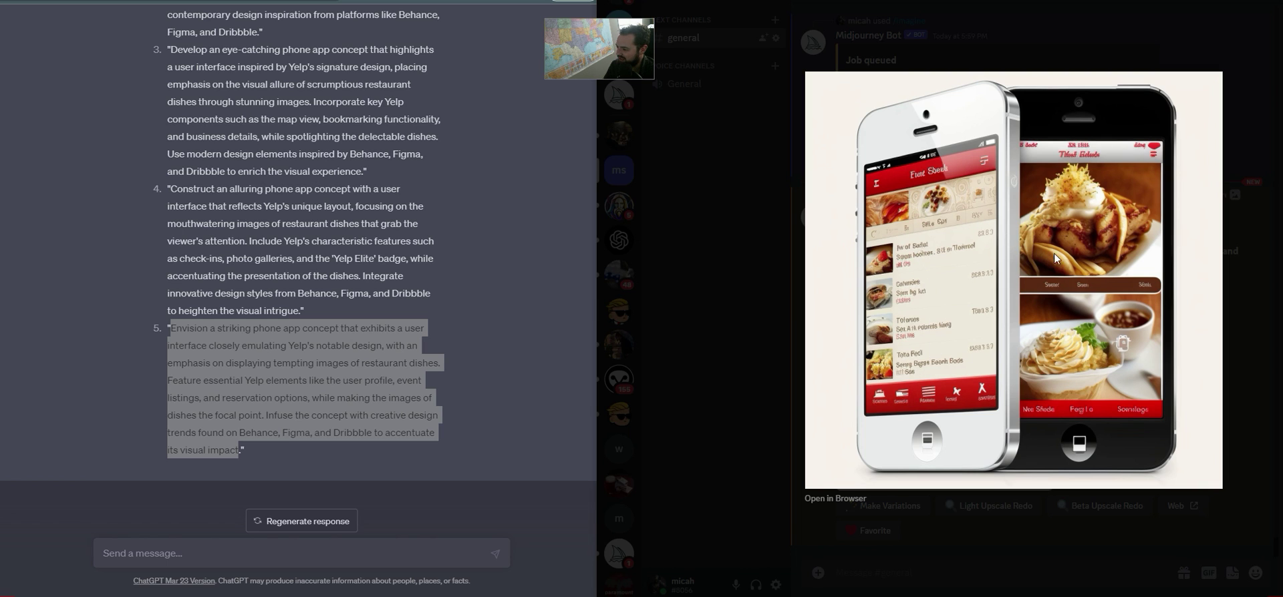
left_click(1238, 246)
left_click(932, 394)
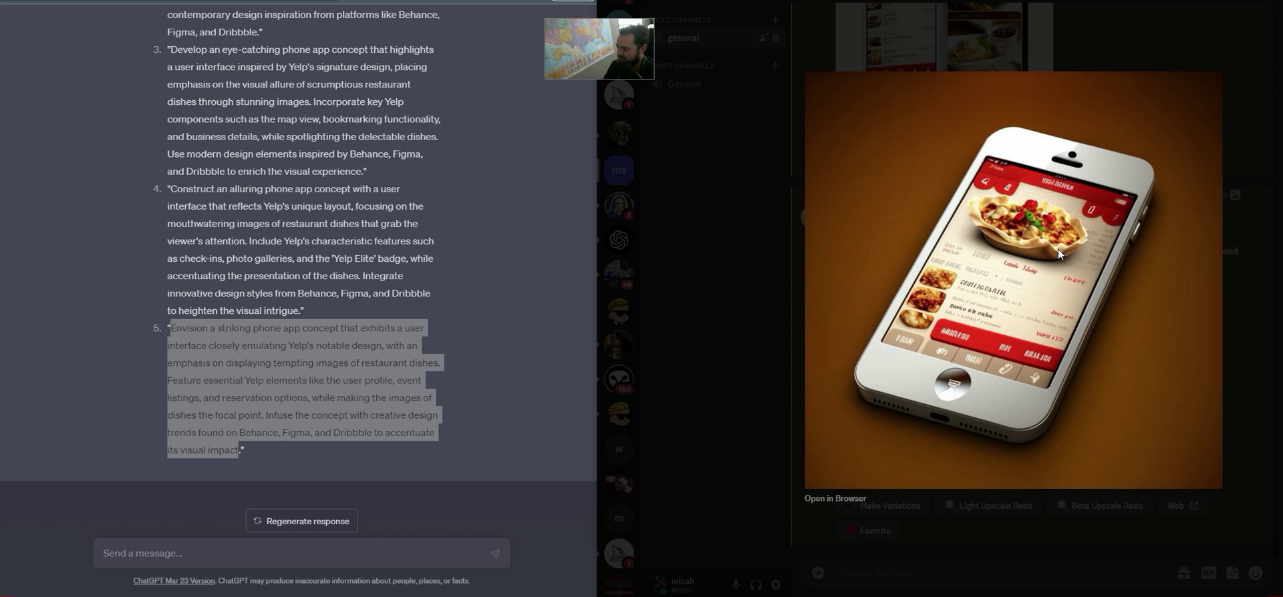
left_click(1238, 294)
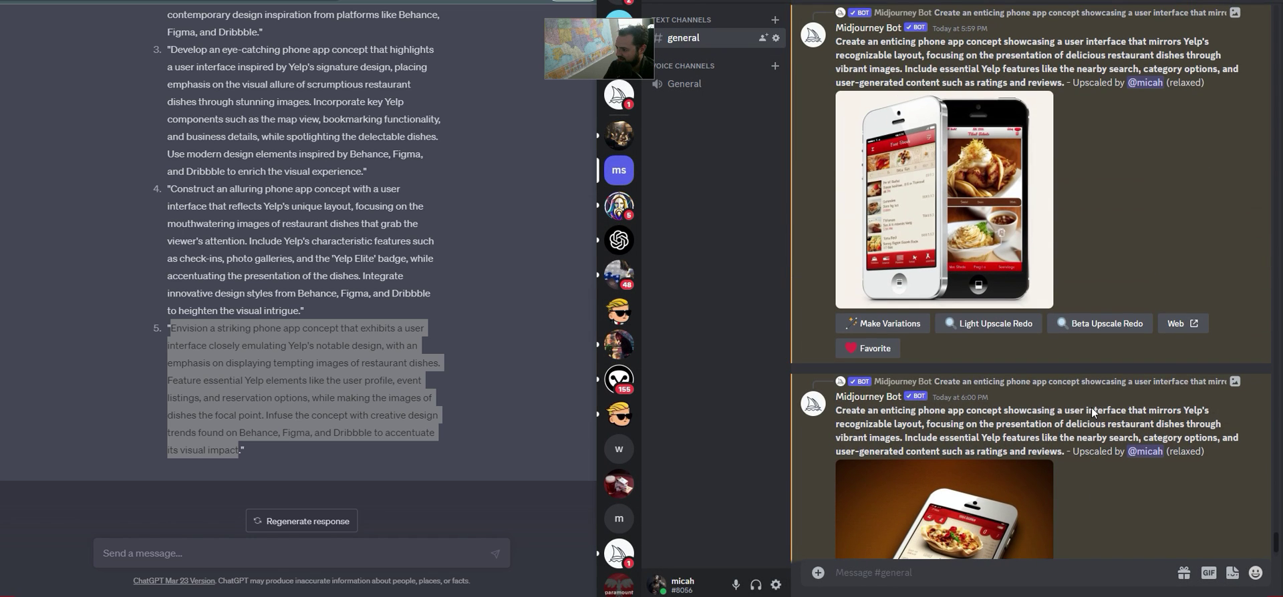
View the "Construct an alluring phone app concept" image grid at enlarged size and close it
scroll(1093, 407, "down", 3)
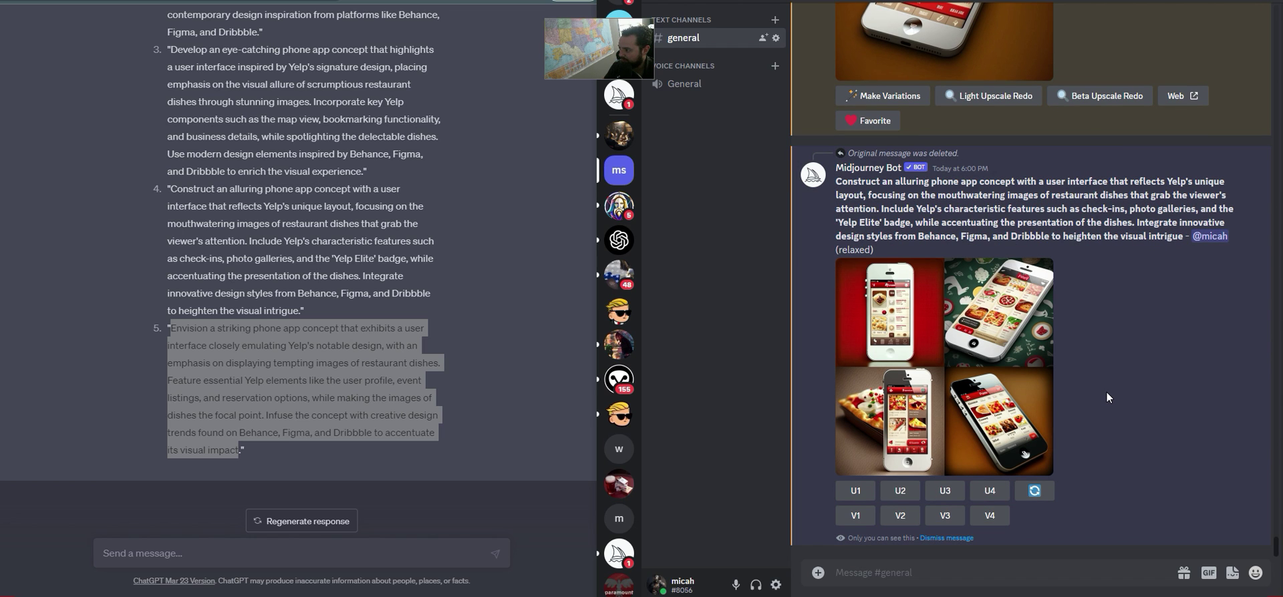
left_click(945, 325)
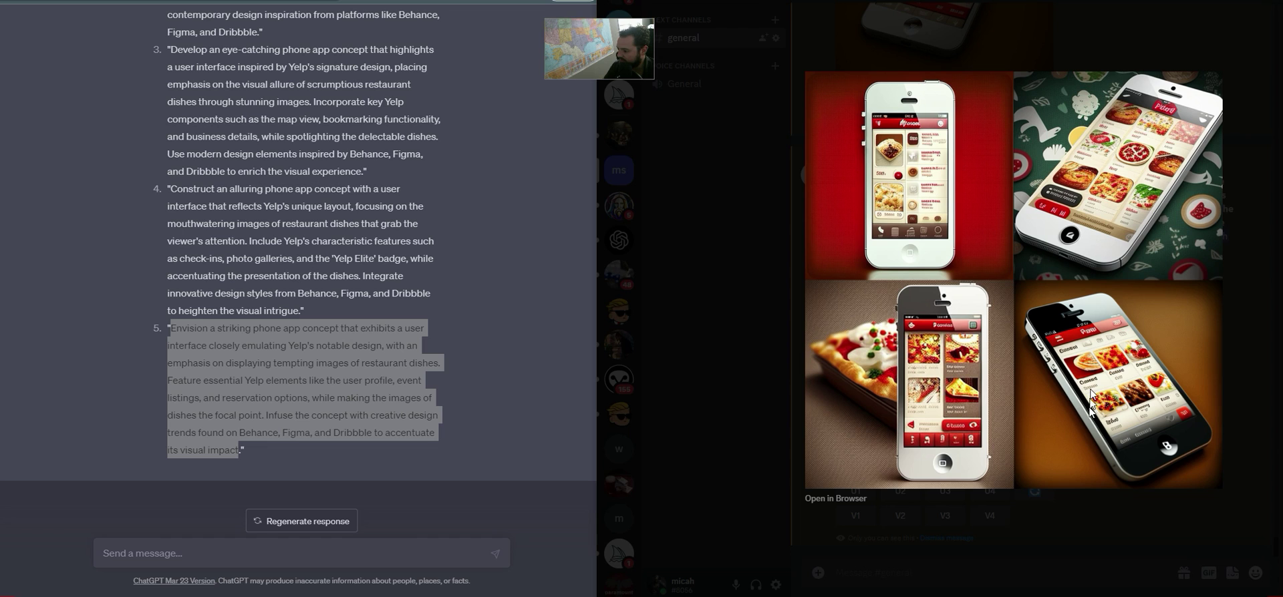
left_click(1246, 318)
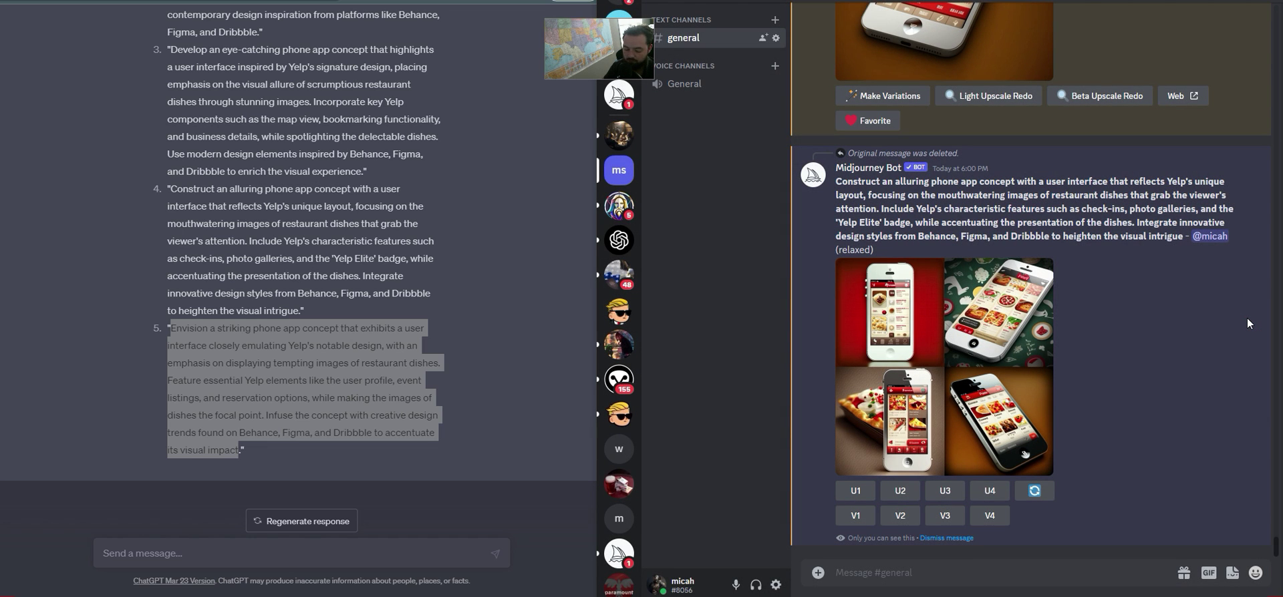